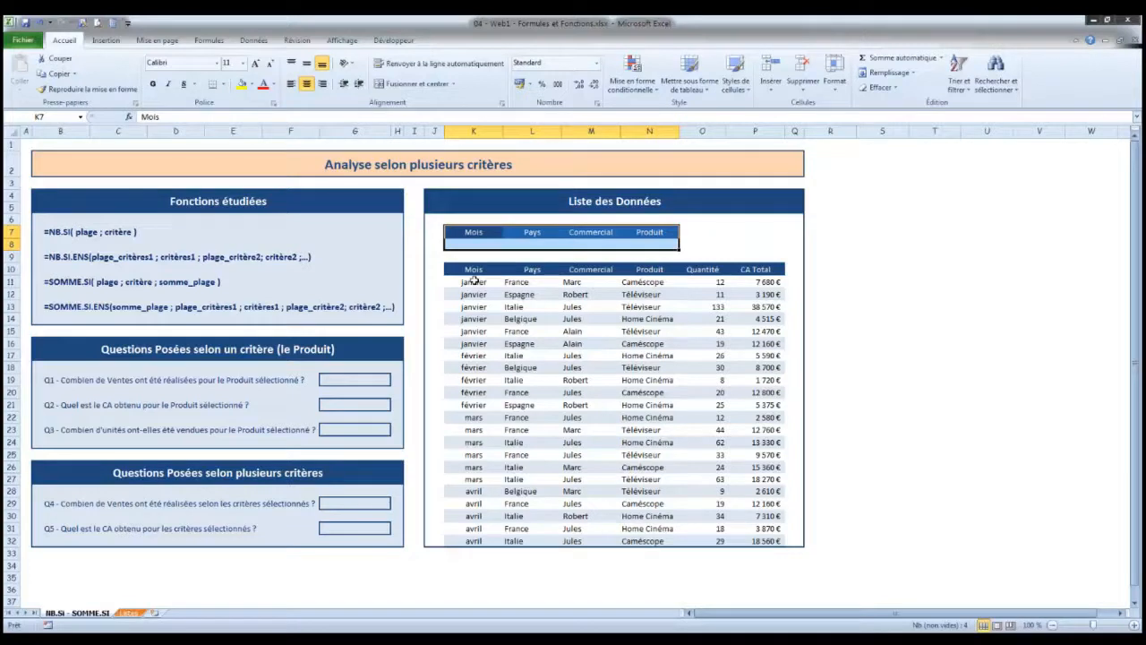
pyautogui.click(355, 380)
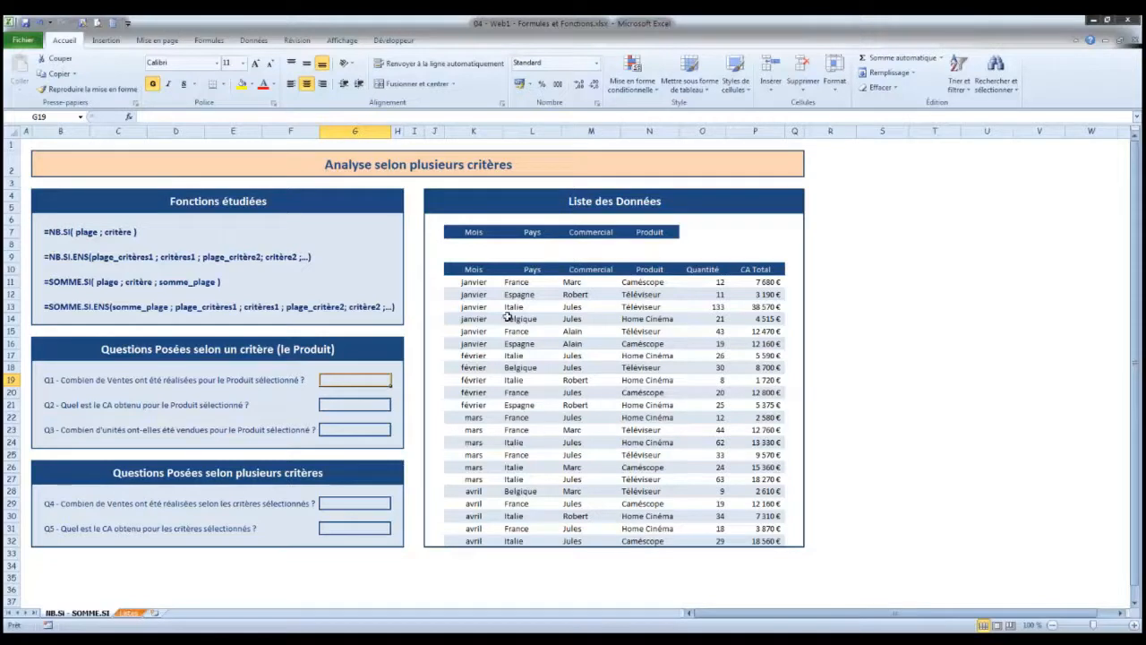
pyautogui.click(473, 283)
pyautogui.hotkey('ctrl', 'shift', 'Right')
pyautogui.moveTo(471, 295); pyautogui.dragTo(698, 304)
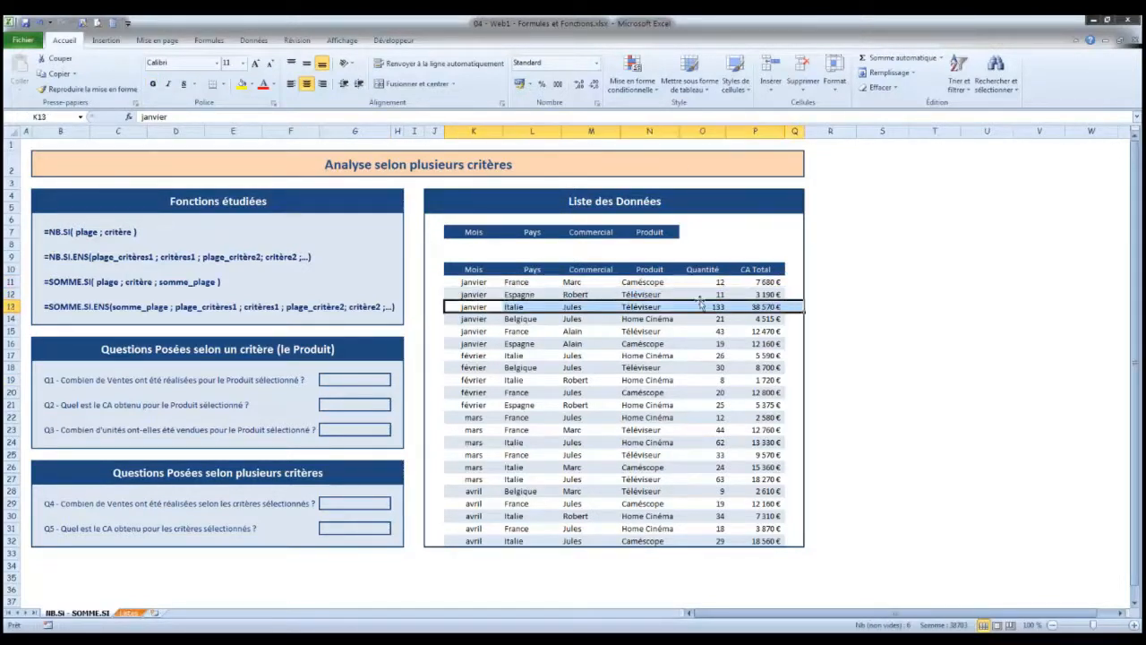
pyautogui.click(667, 283)
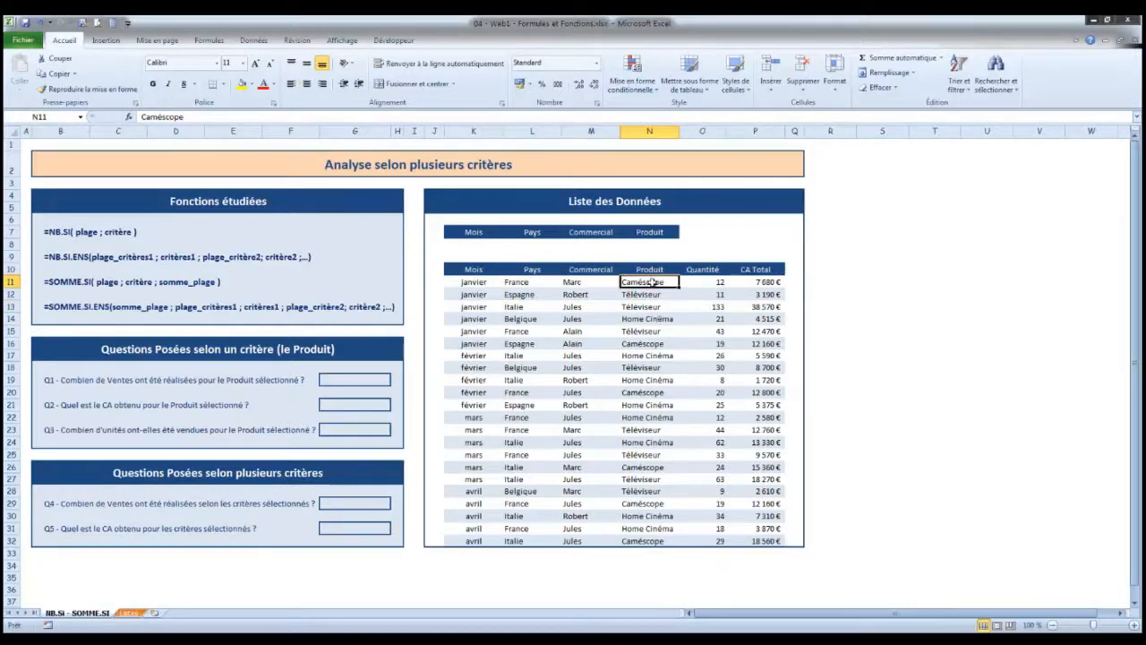
# Step: Choose Camescope as the Produit criterion in cell N8 above the data list
pyautogui.click(670, 243)
pyautogui.click(684, 244)
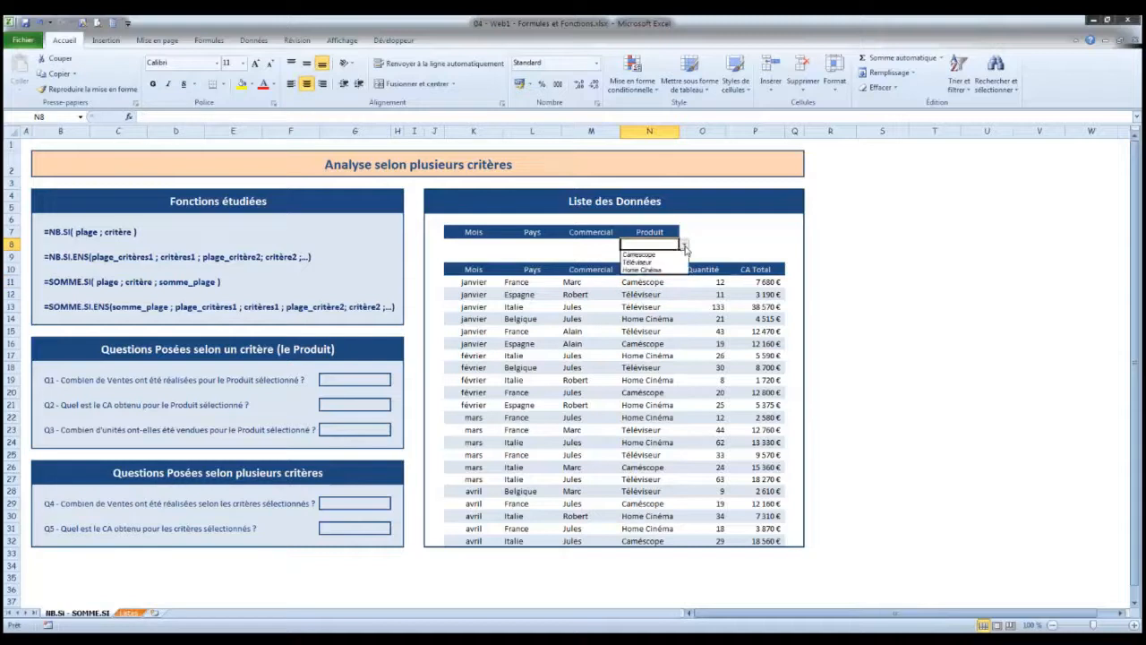
pyautogui.click(653, 255)
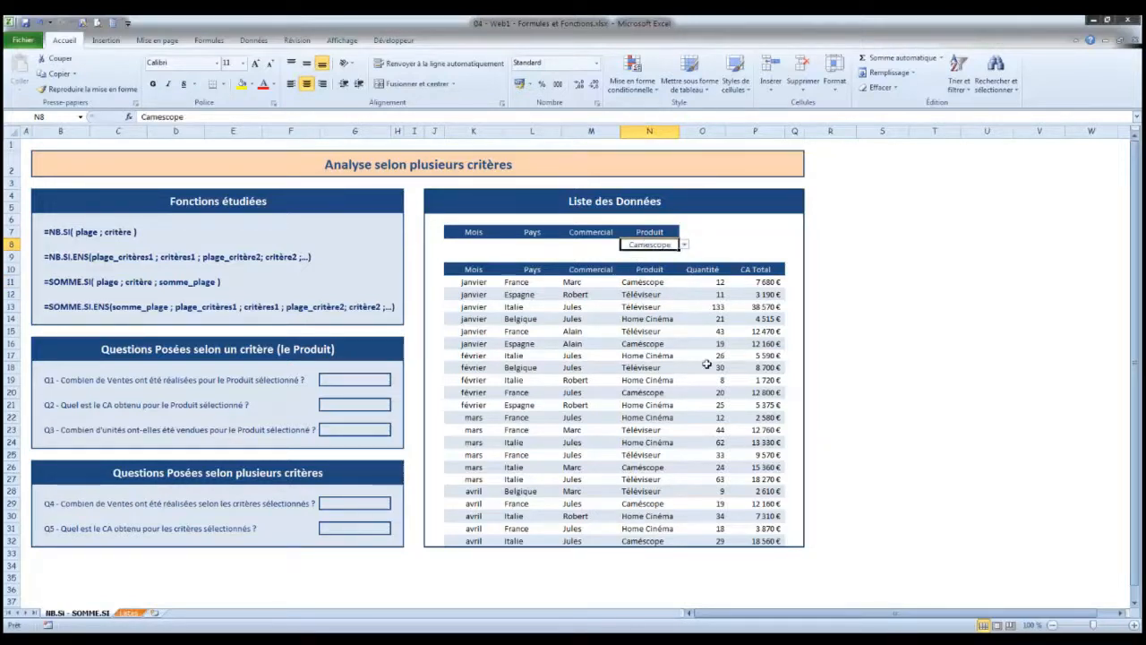
pyautogui.click(659, 281)
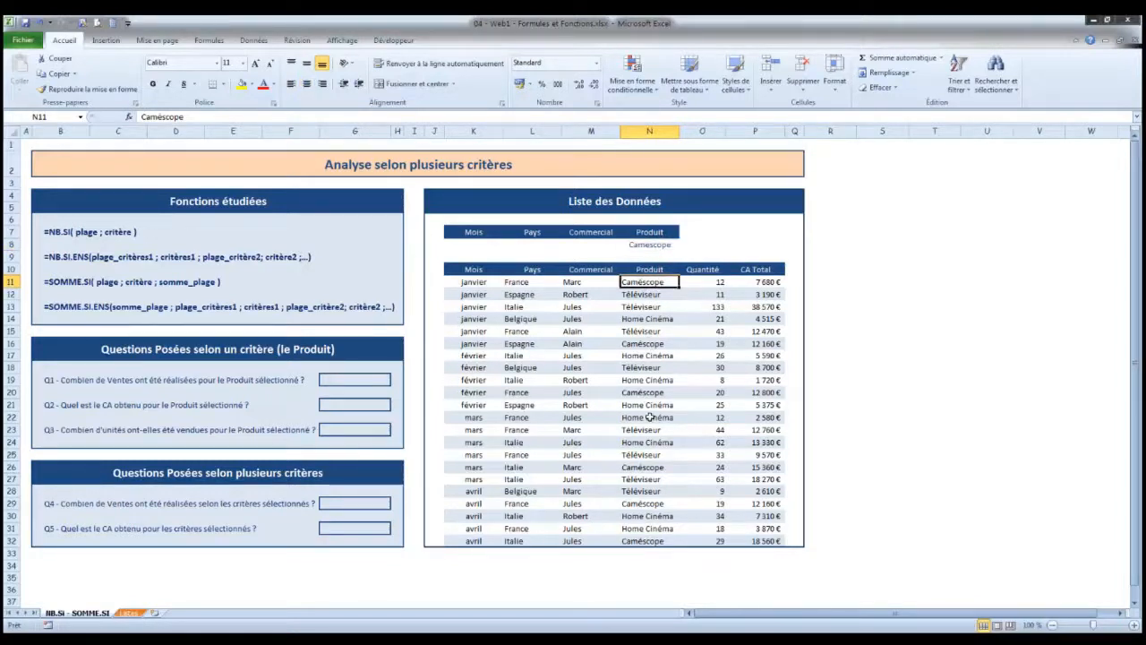
# Step: Answer Q1 in cell G19 by counting the selected product's sales with =NB.SI(N11:N32;N8)
pyautogui.click(359, 383)
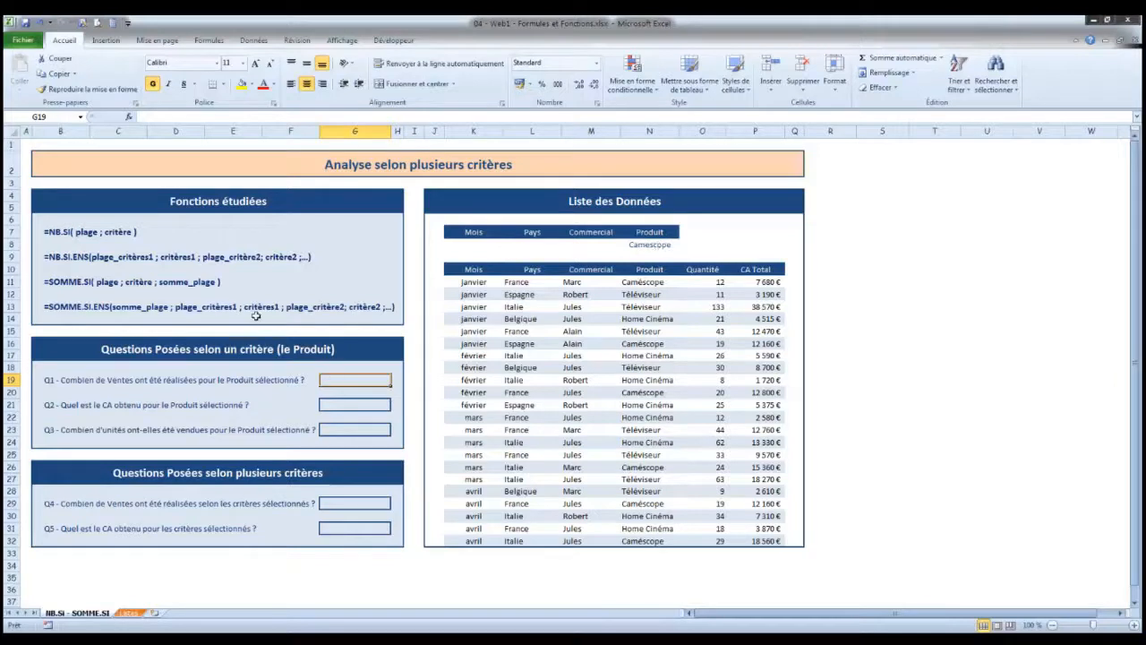
pyautogui.write('=')
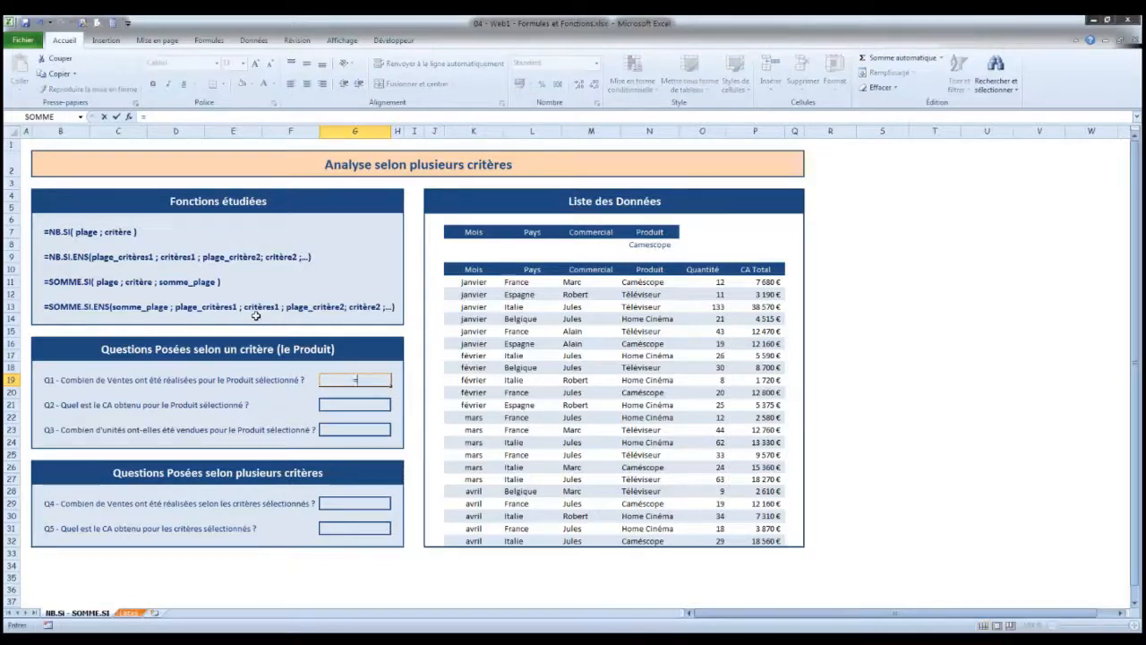
pyautogui.write('nb.')
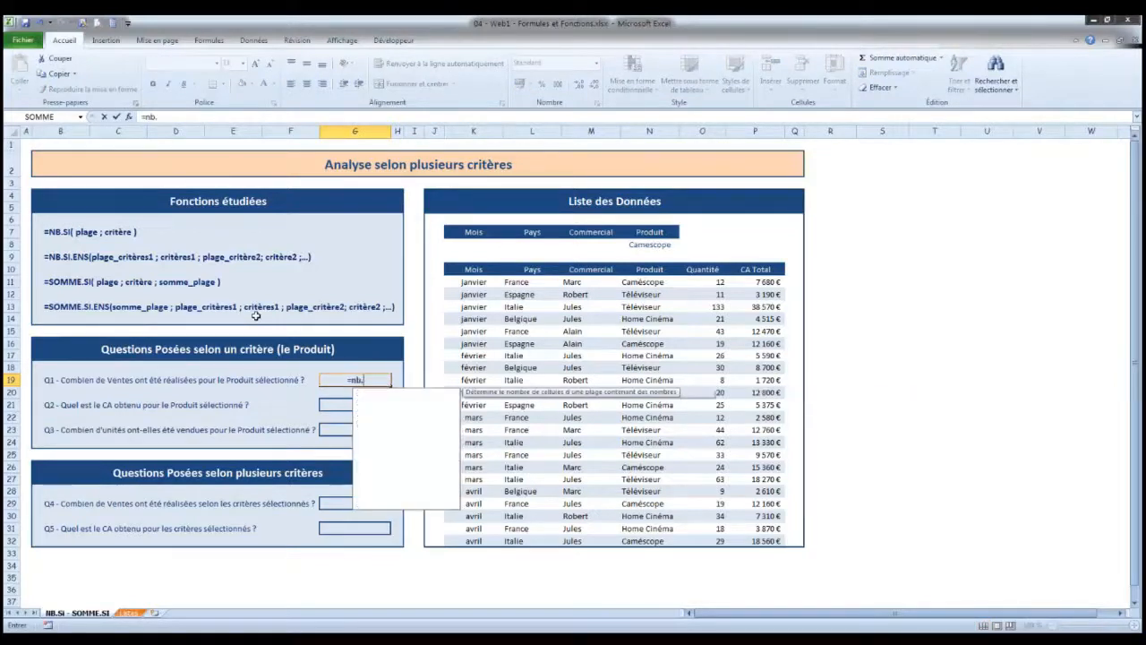
pyautogui.write('si(')
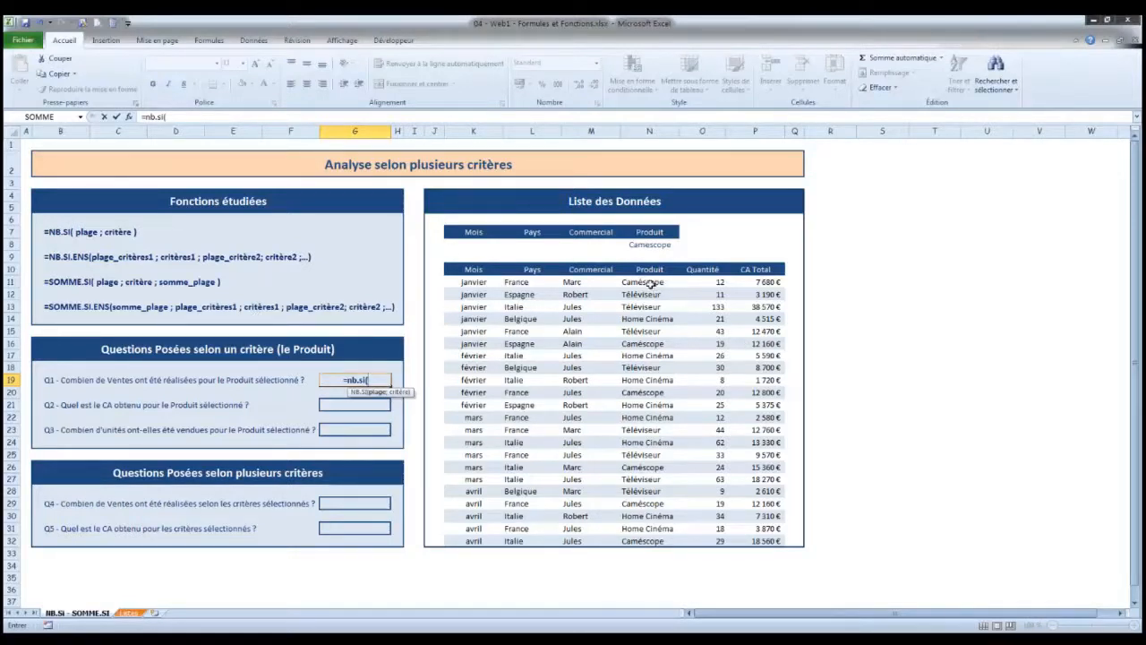
pyautogui.moveTo(652, 283); pyautogui.dragTo(652, 542)
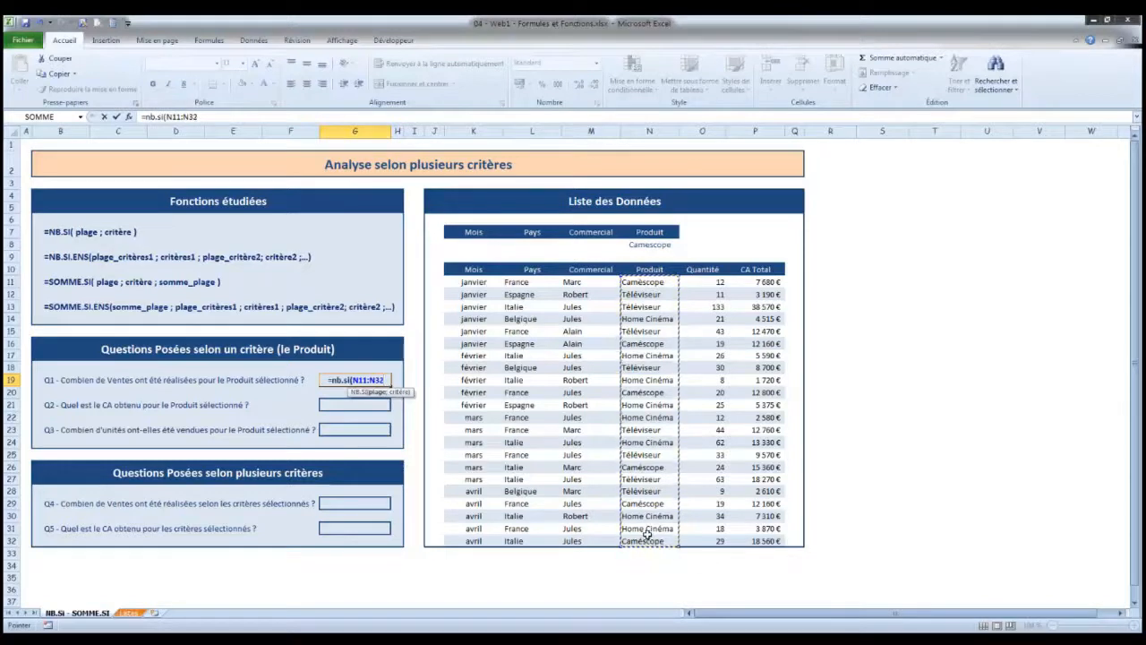
pyautogui.write(';')
pyautogui.click(658, 244)
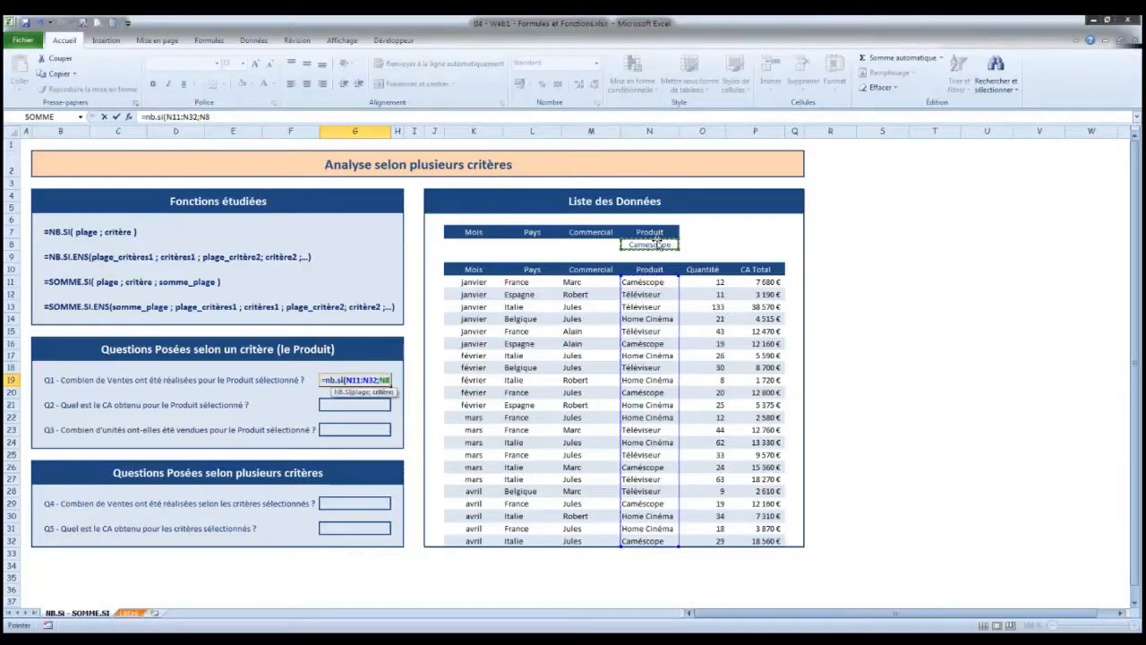
pyautogui.write(')')
pyautogui.press('Return')
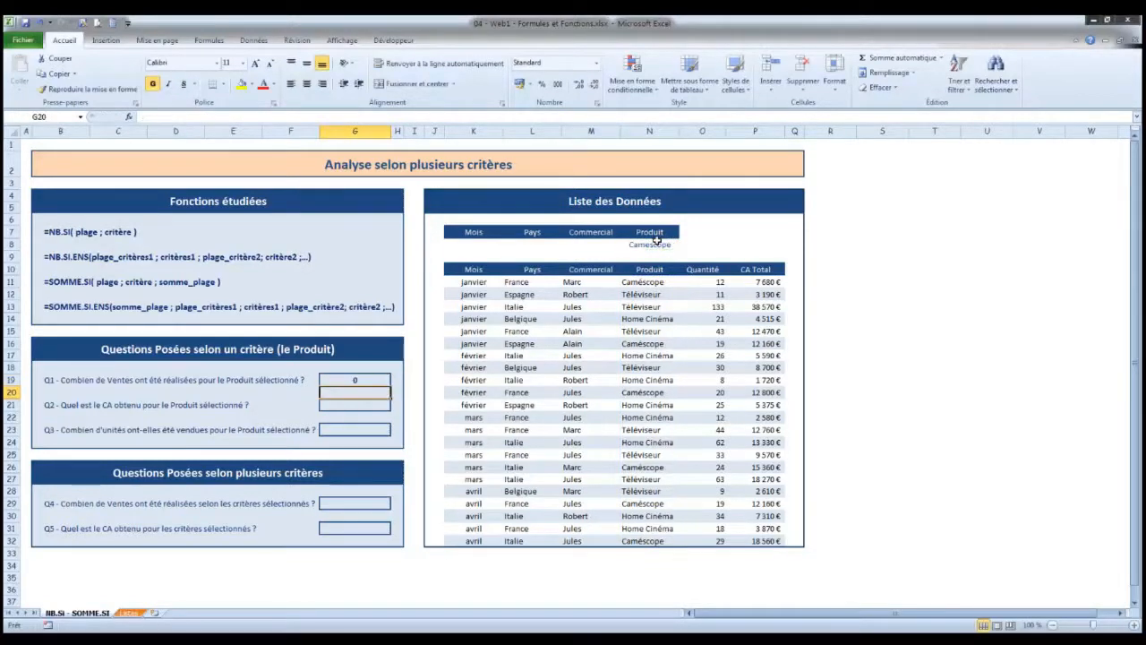
pyautogui.press('Up')
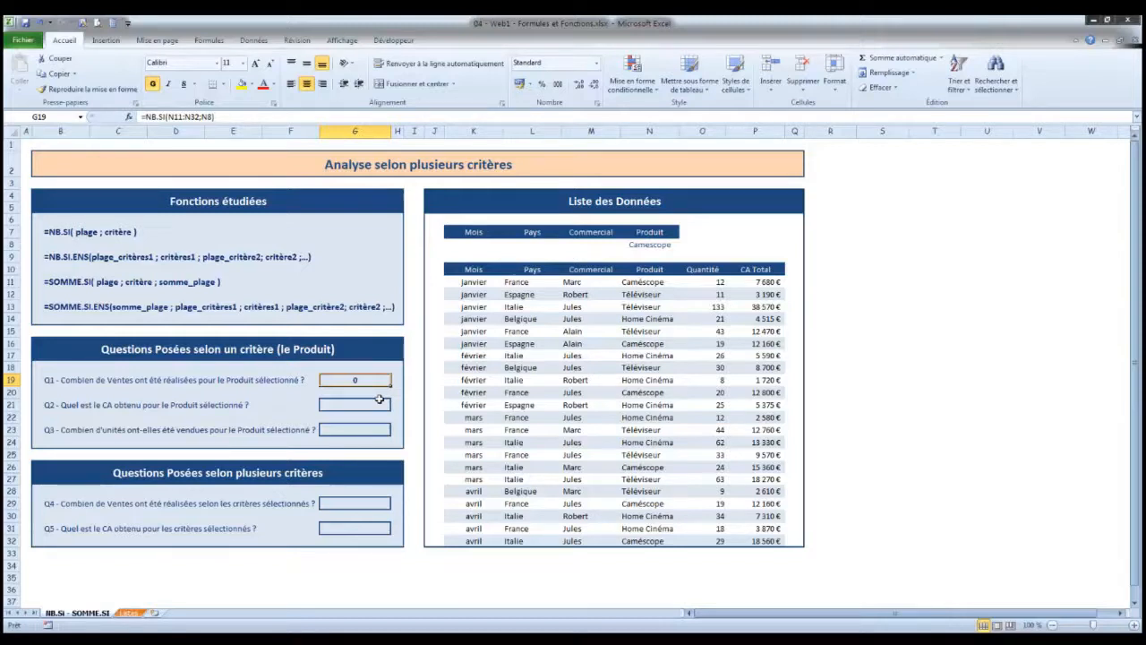
# Step: Correct the first product name in cell D2 of the Listes sheet to Caméscope
pyautogui.click(645, 285)
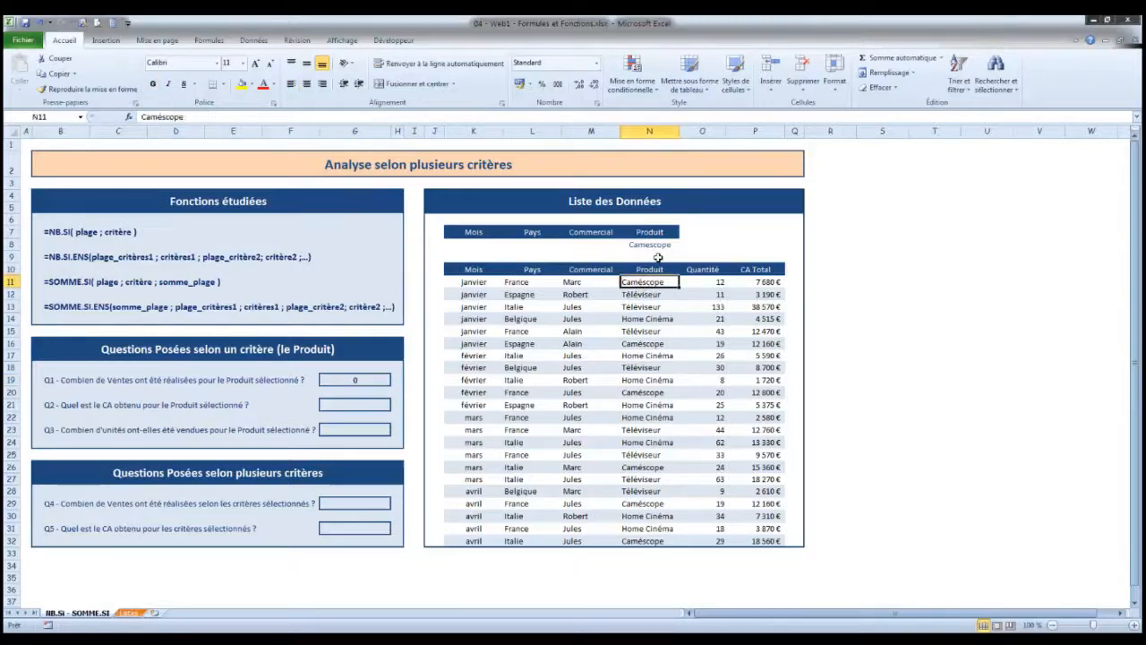
pyautogui.click(129, 613)
pyautogui.click(202, 156)
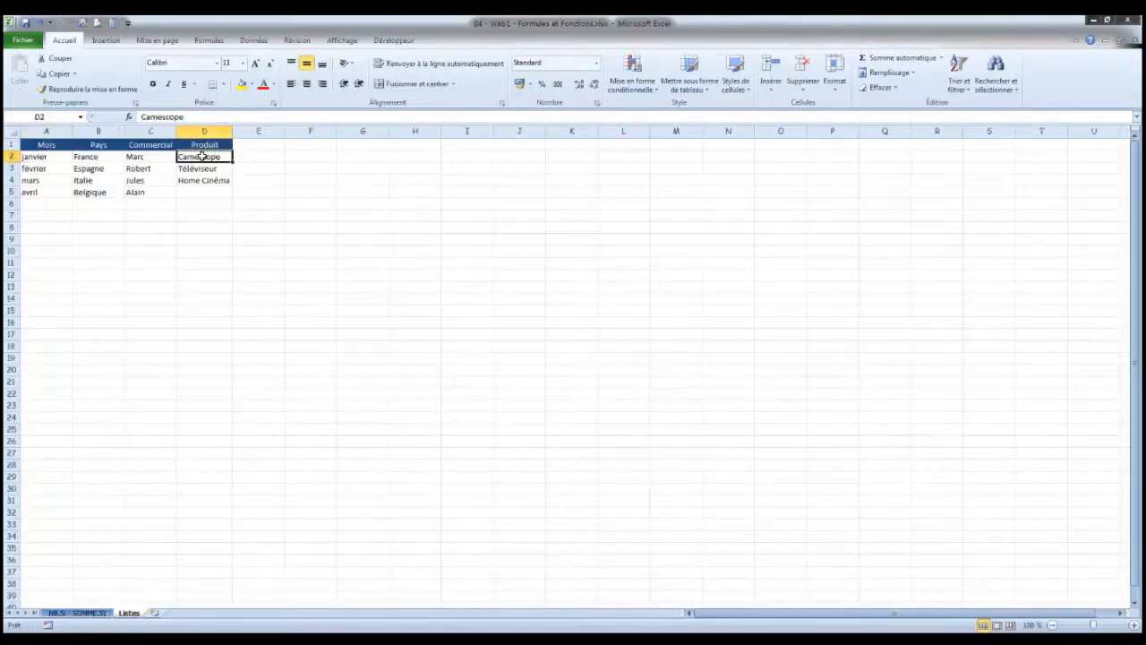
pyautogui.doubleClick(201, 156)
pyautogui.press('BackSpace')
pyautogui.write('é')
pyautogui.press('Return')
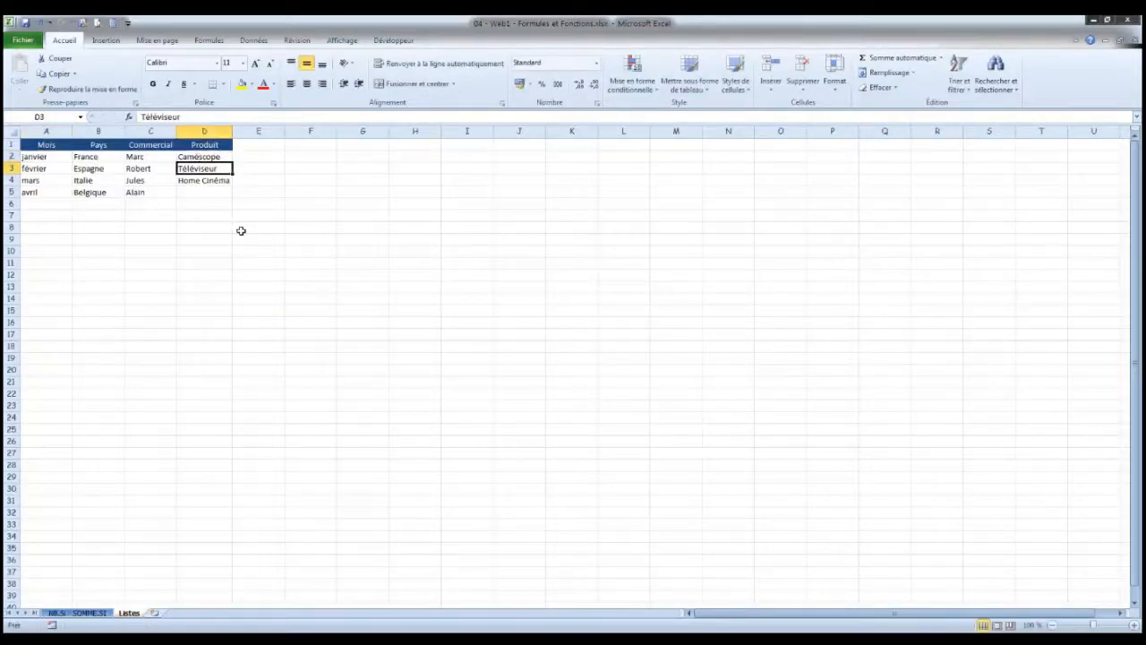
# Step: Return to the NB.SI - SOMME.SI sheet, reselect Caméscope as the Produit criterion in N8, and check the Q1 answer
pyautogui.click(83, 613)
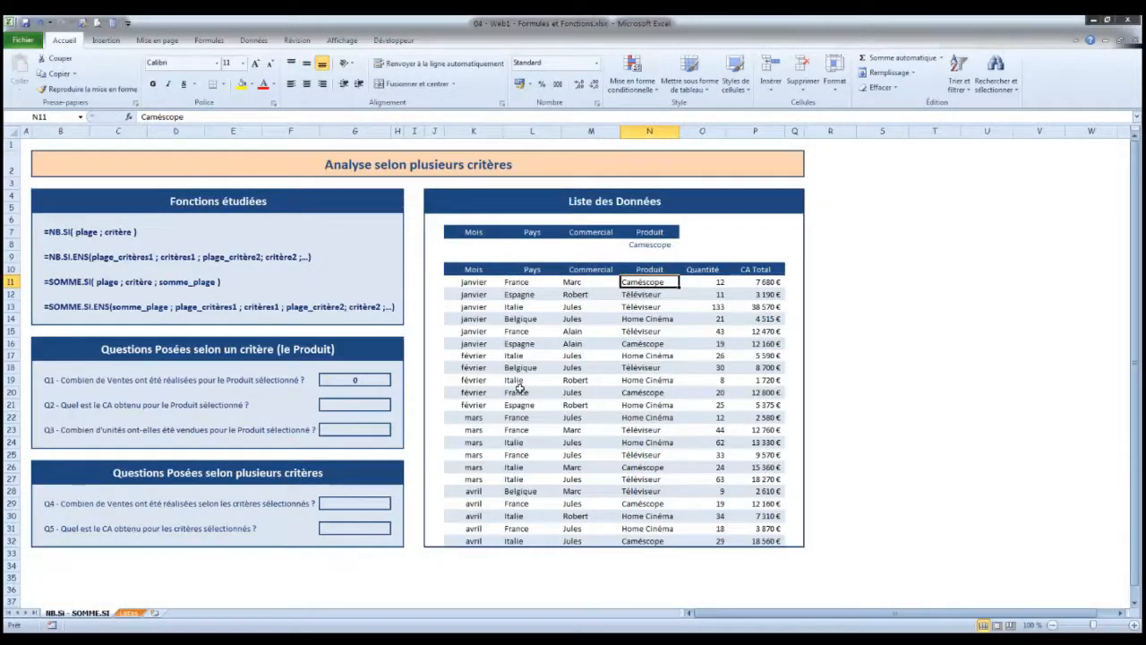
pyautogui.click(639, 245)
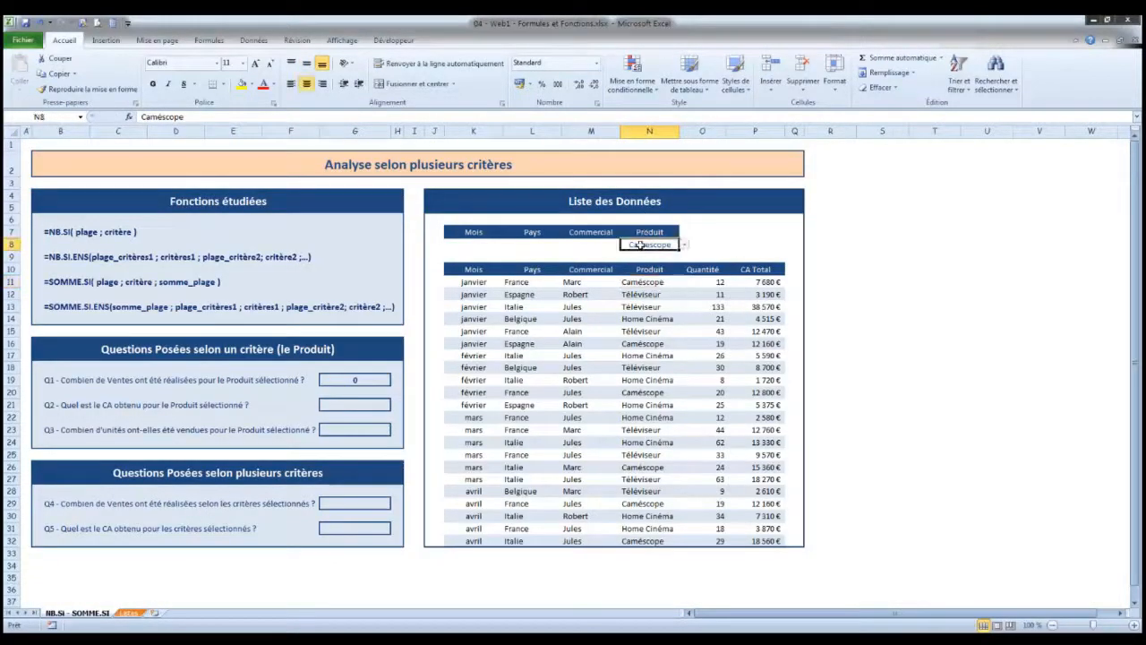
pyautogui.click(684, 244)
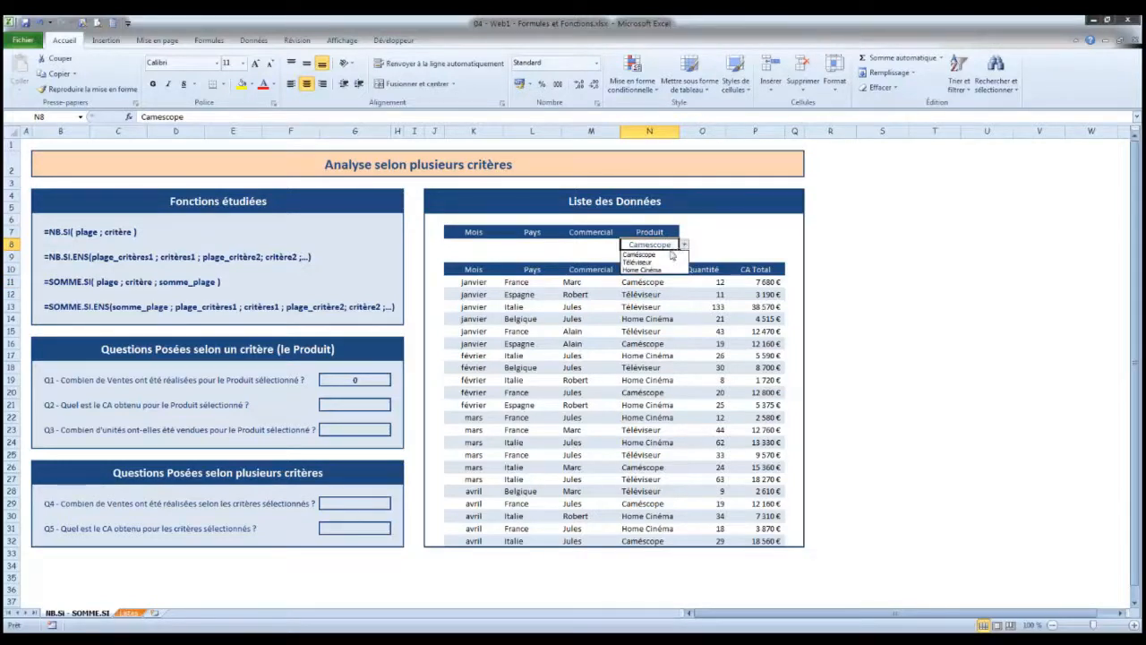
pyautogui.click(672, 254)
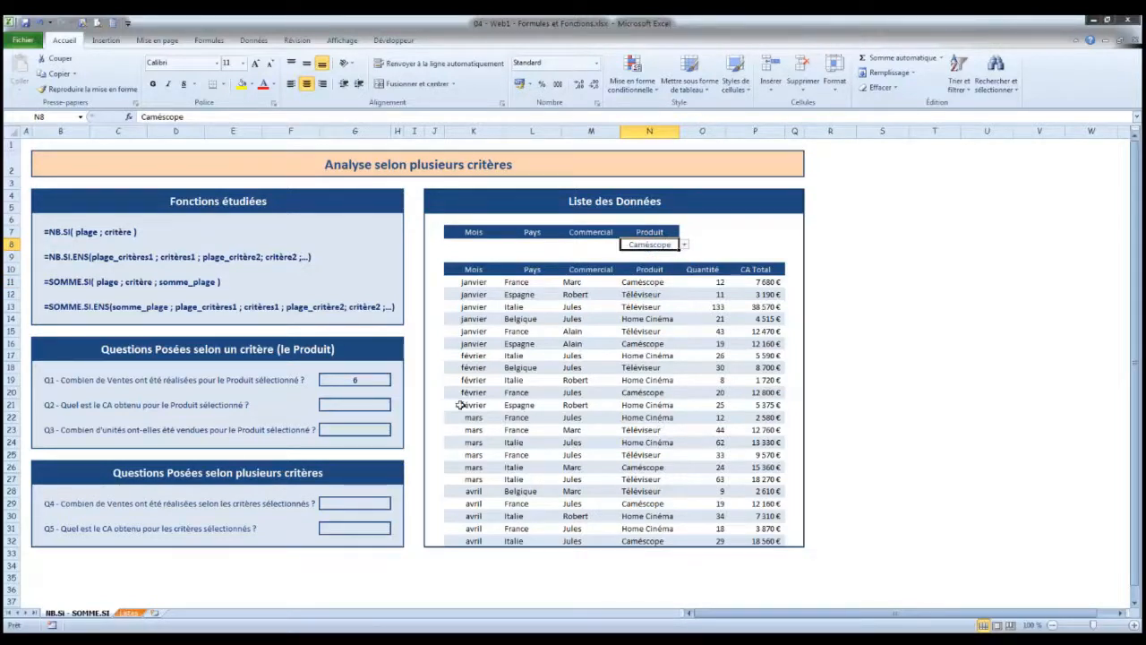
pyautogui.click(378, 382)
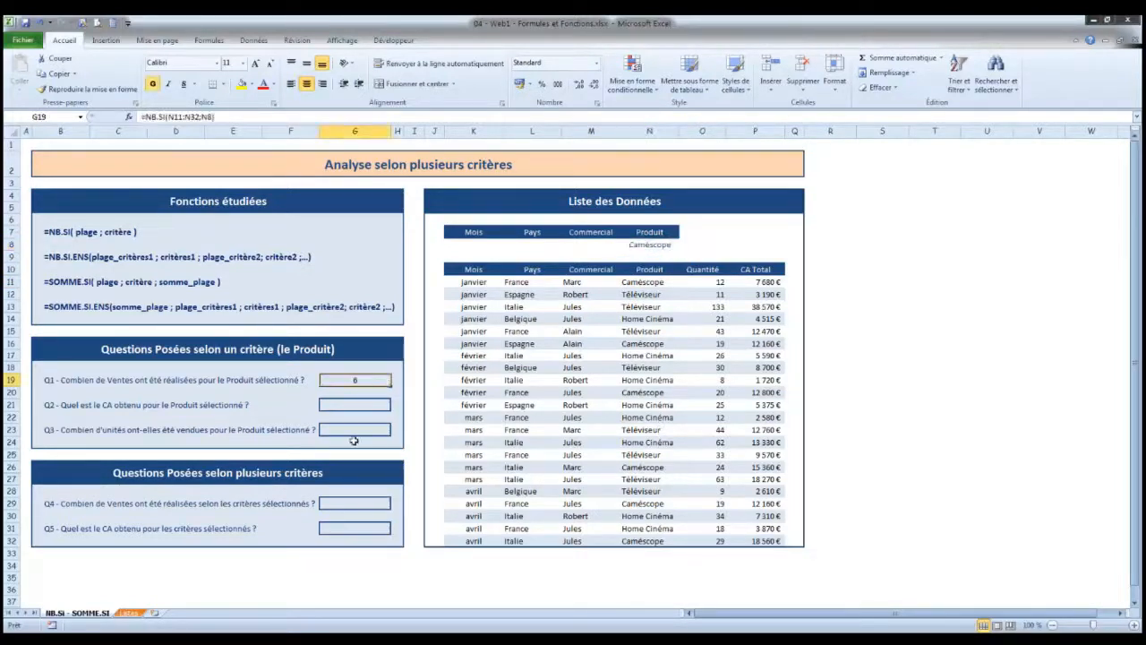
# Step: Switch the Produit criterion in N8 to Téléviseur to test the Q1 formula
pyautogui.click(649, 244)
pyautogui.click(684, 244)
pyautogui.click(649, 262)
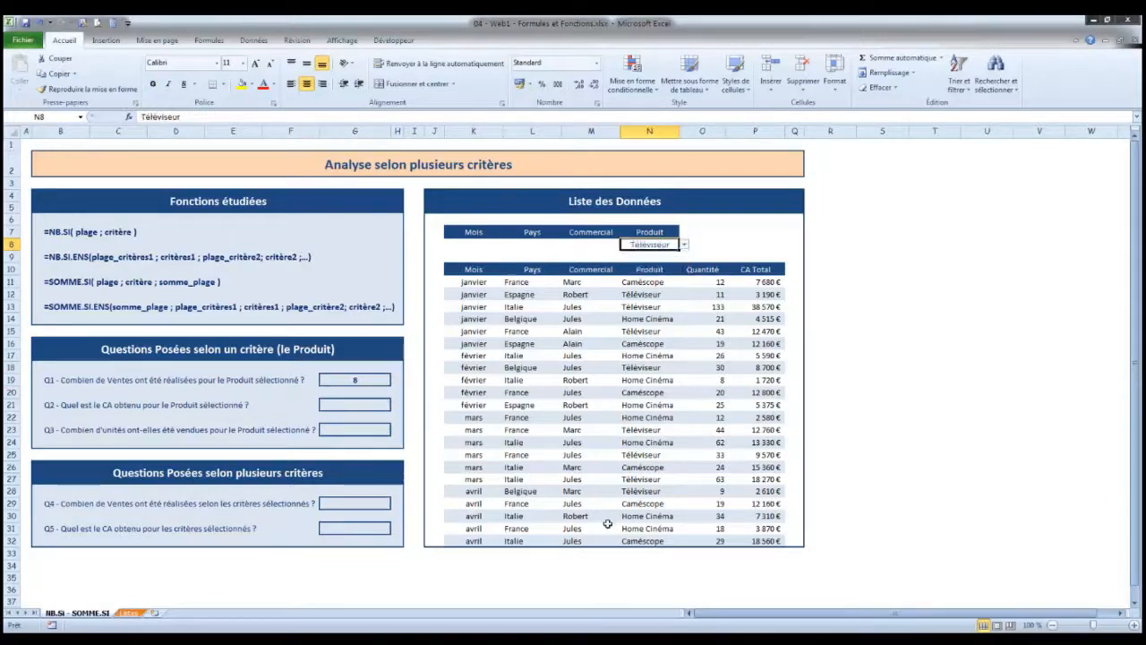
# Step: Answer Q2 in cell G21 by summing the selected product's CA Total with =SOMME.SI(N11:N32;N8;P11:P32)
pyautogui.click(347, 400)
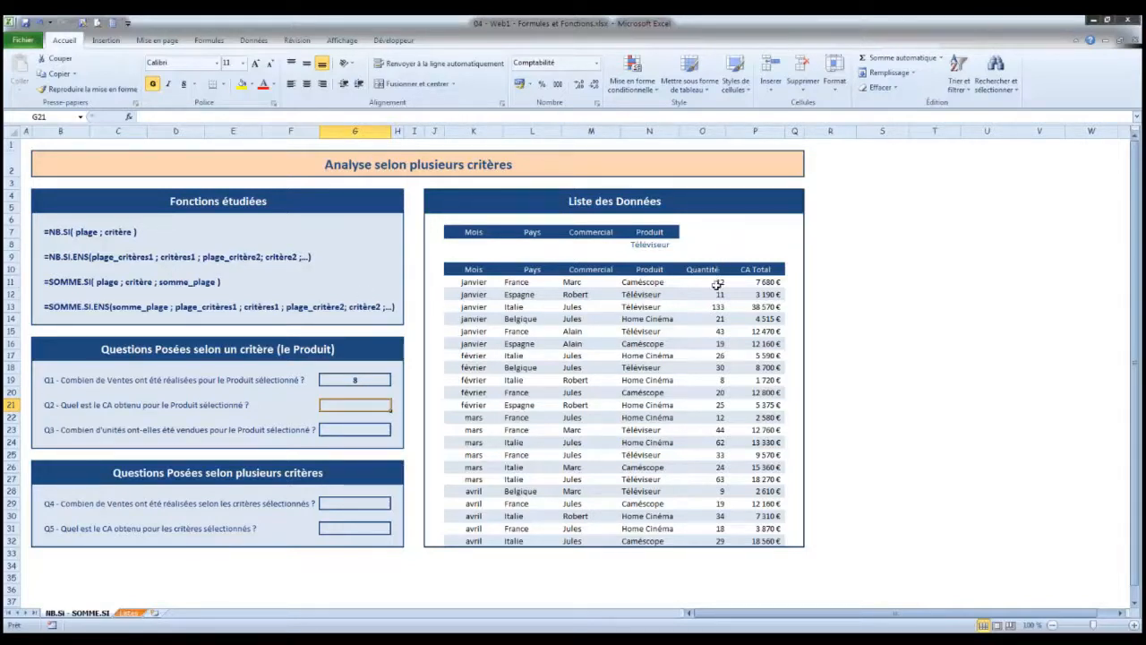
pyautogui.write('=som')
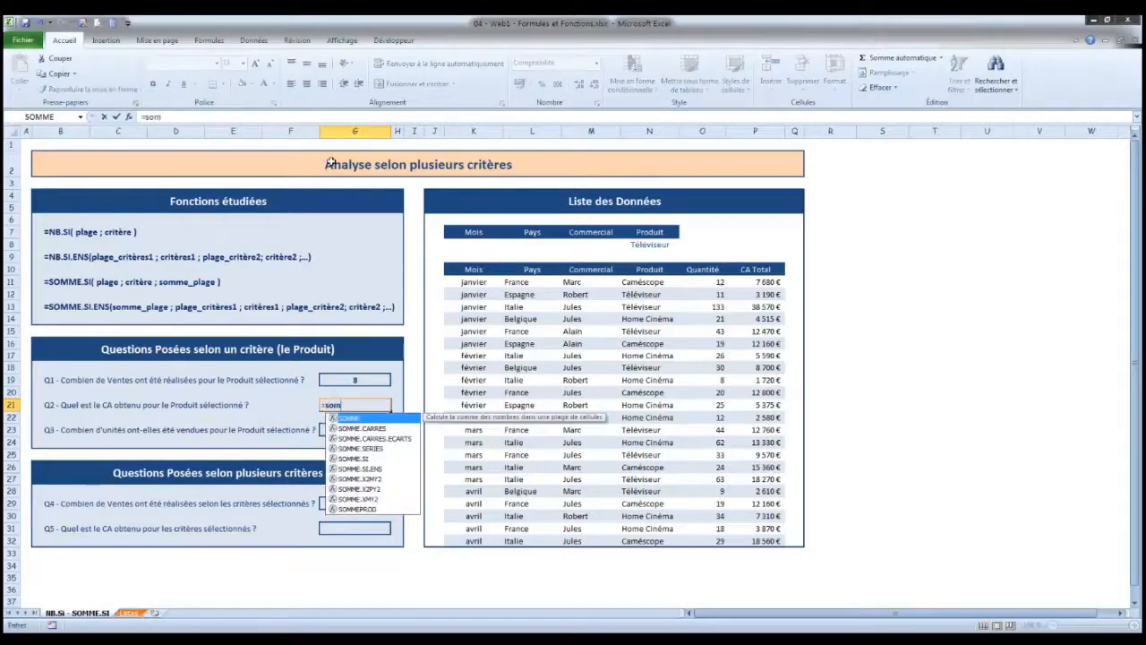
pyautogui.write('me.si(')
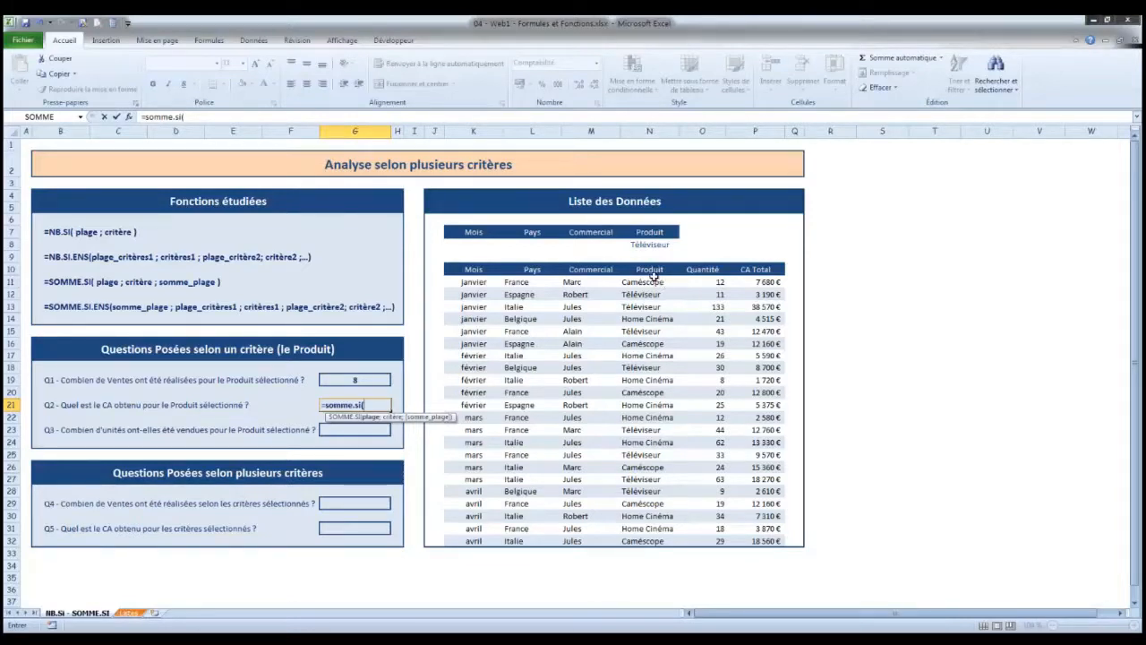
pyautogui.moveTo(654, 281); pyautogui.dragTo(658, 546)
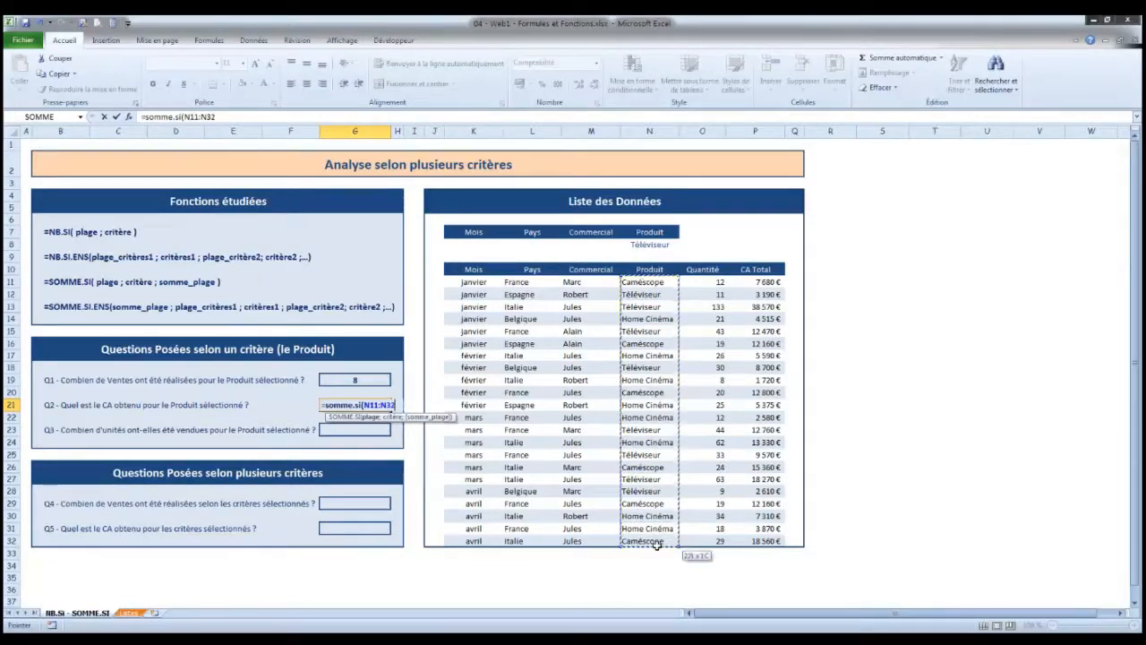
pyautogui.write(';')
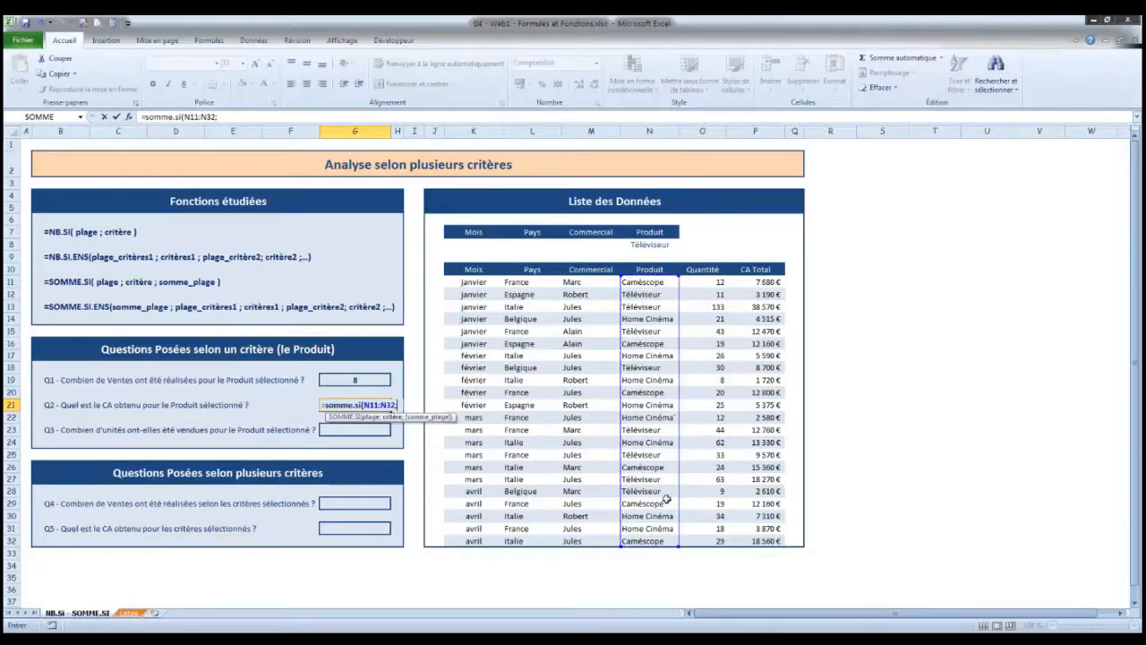
pyautogui.click(647, 248)
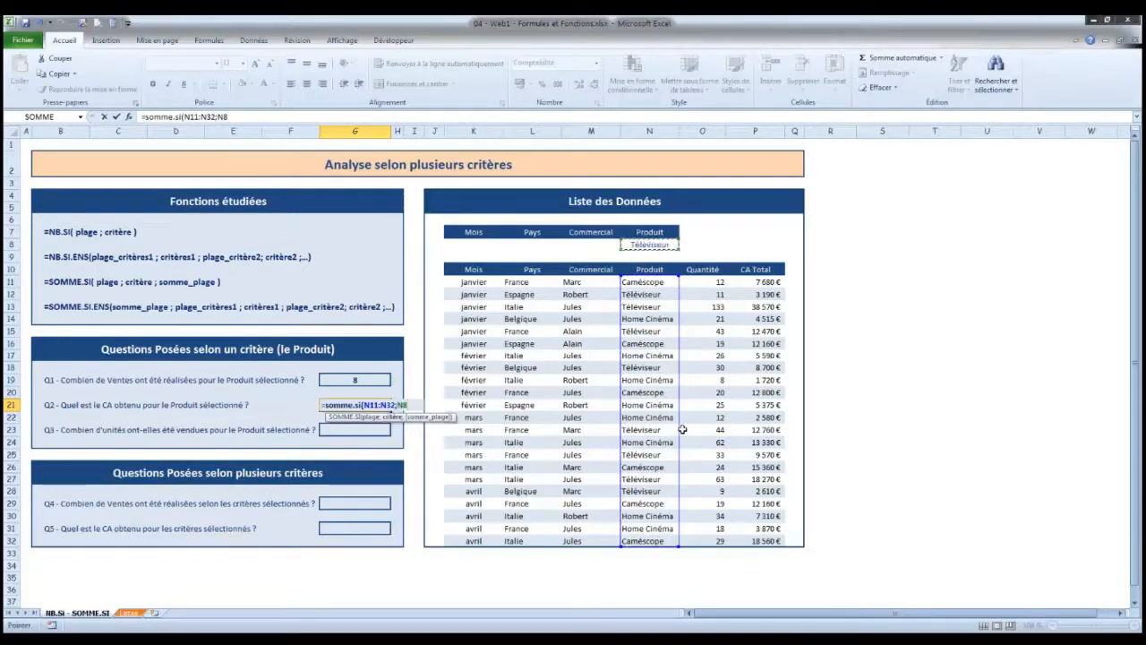
pyautogui.write(';')
pyautogui.moveTo(761, 282); pyautogui.dragTo(768, 541)
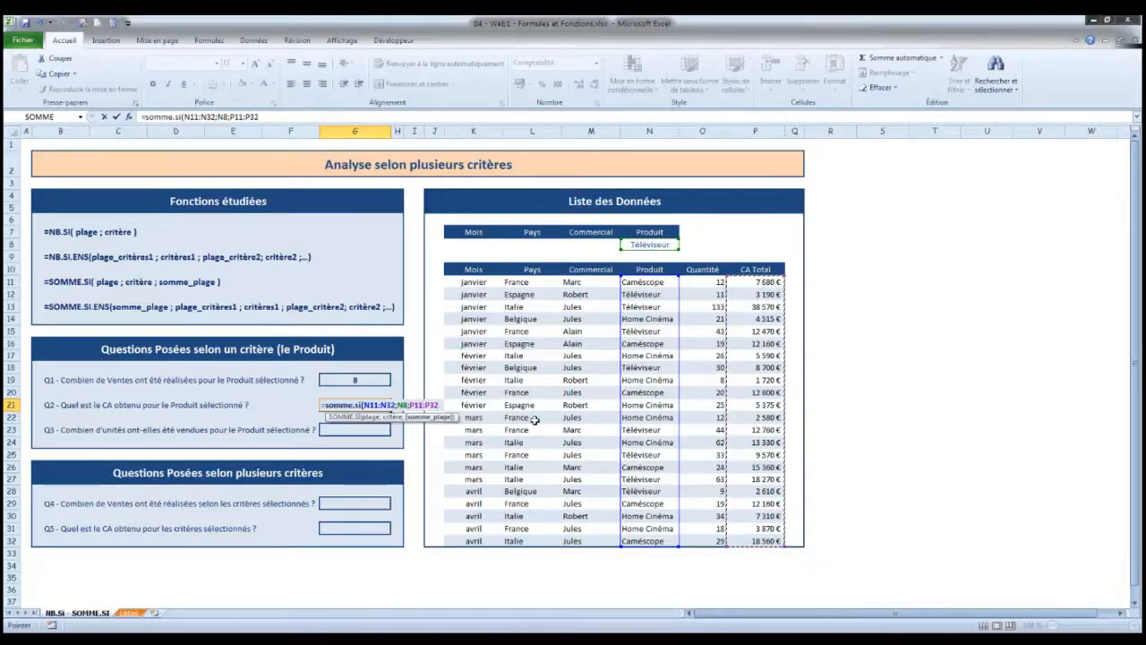
pyautogui.write(')')
pyautogui.press('Return')
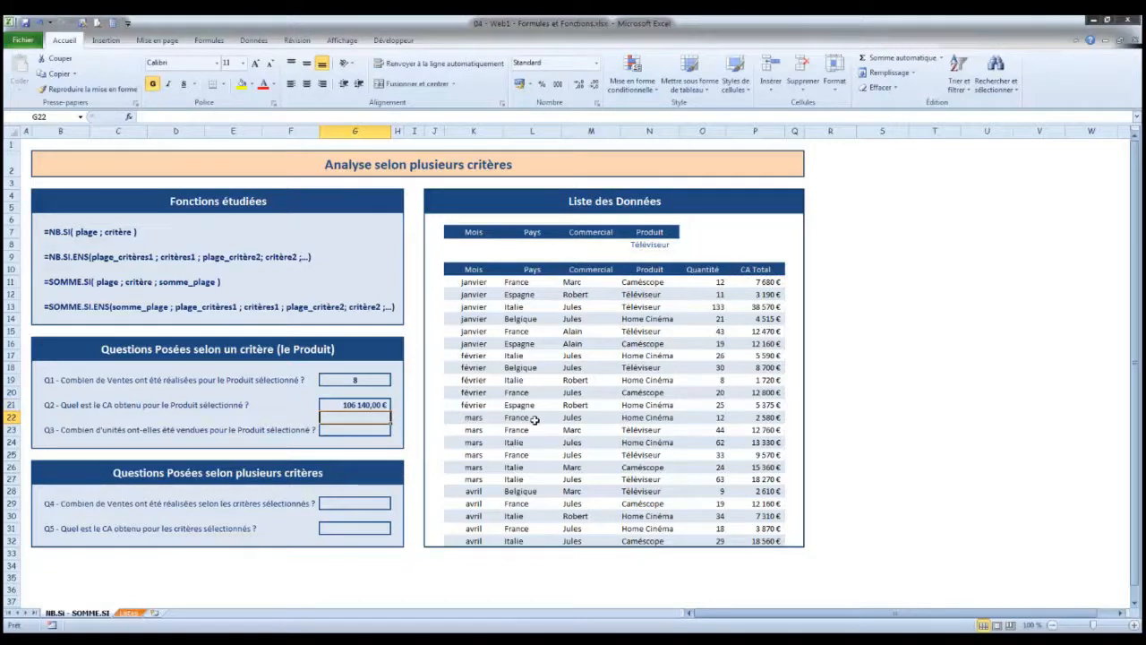
# Step: Test the Q1 and Q2 formulas by setting the Produit criterion in N8 to Home Cinéma and back to Caméscope
pyautogui.click(652, 246)
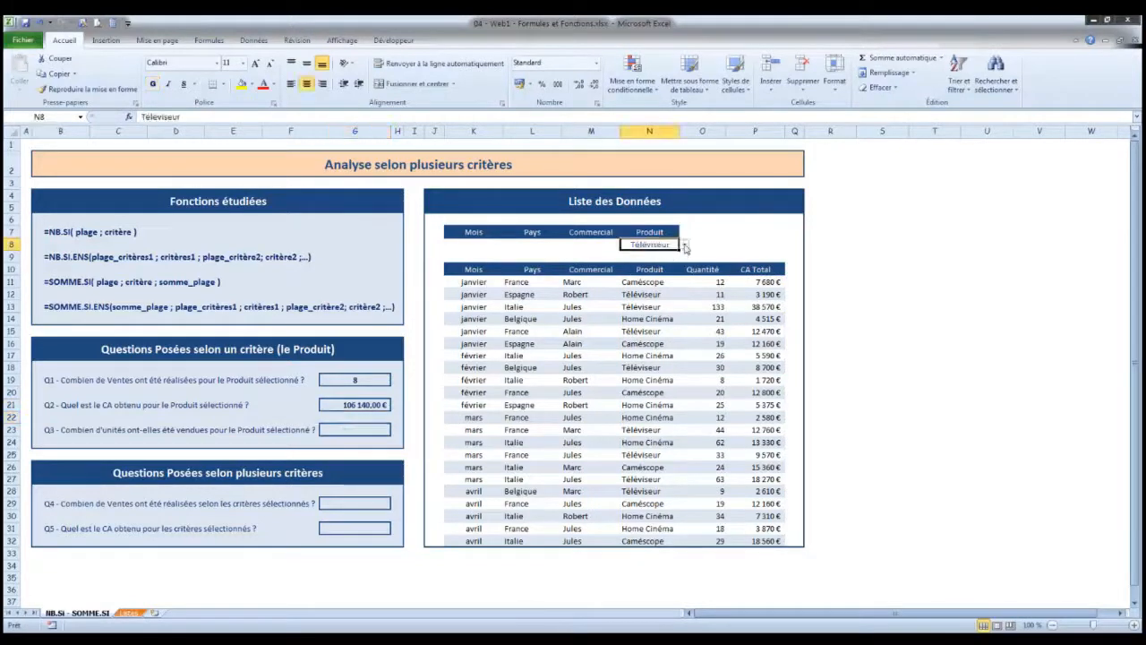
pyautogui.click(683, 244)
pyautogui.click(657, 269)
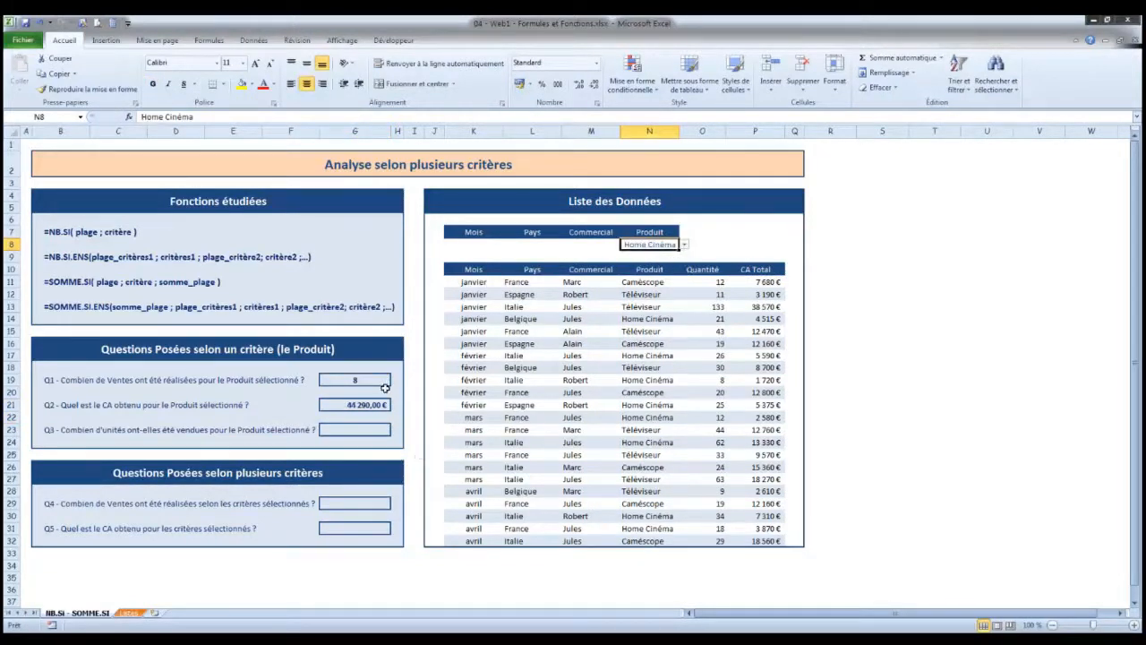
pyautogui.click(684, 244)
pyautogui.click(652, 253)
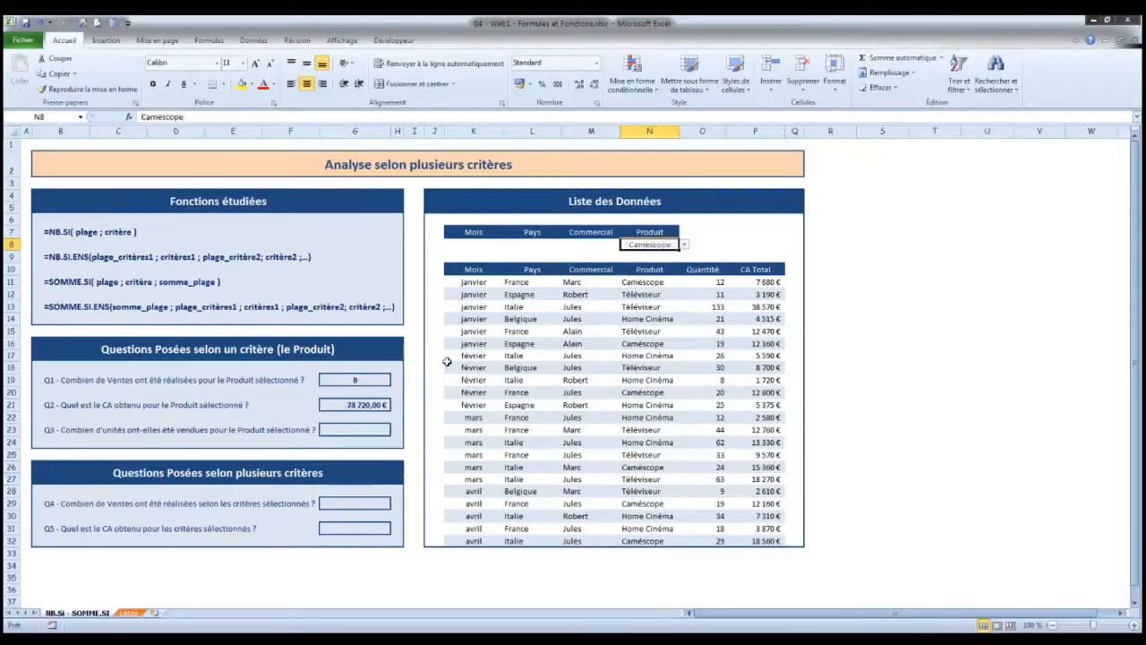
# Step: Answer Q3 in cell G23 by summing the selected product's Quantité with =SOMME.SI(N11:N32;N8;O11:O32)
pyautogui.click(354, 431)
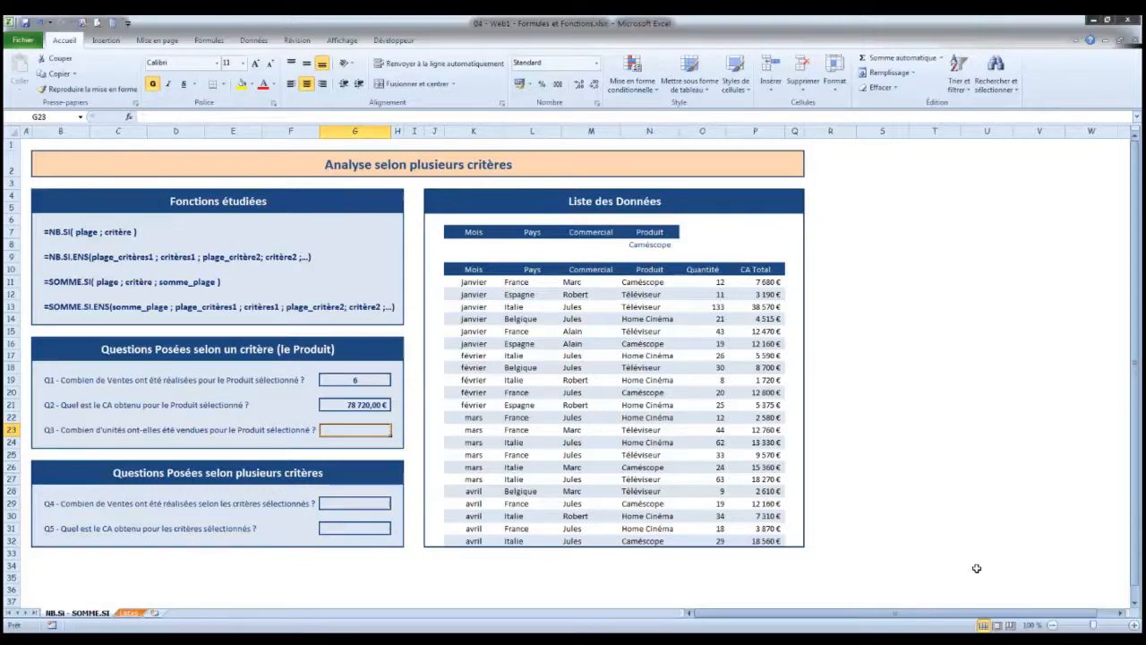
pyautogui.write('=')
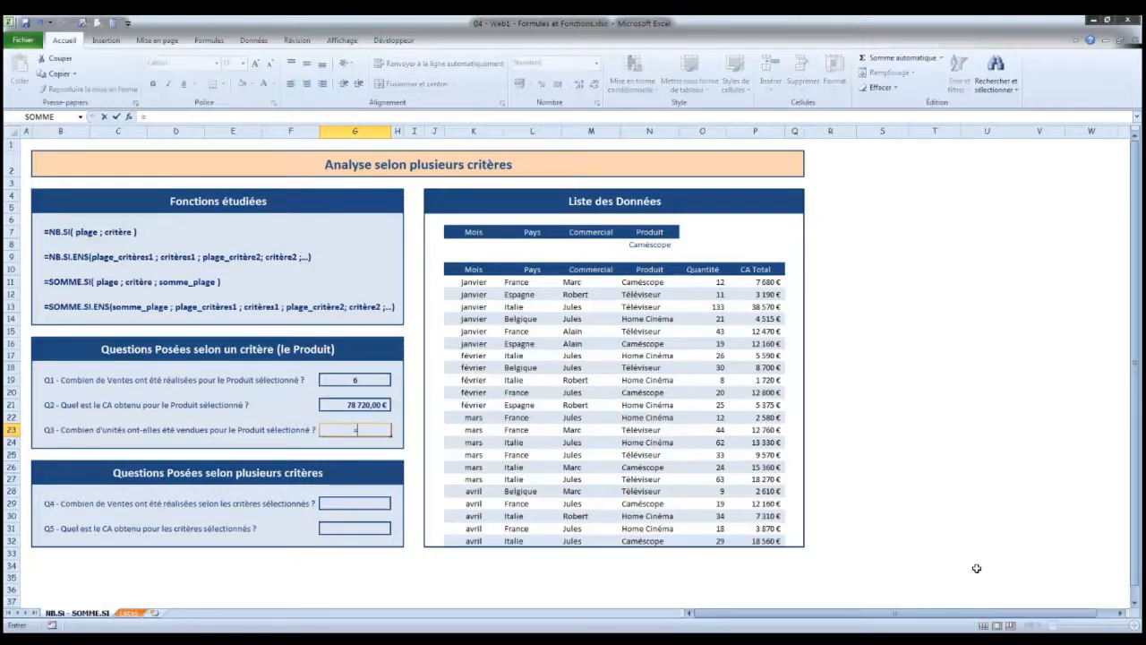
pyautogui.write('so')
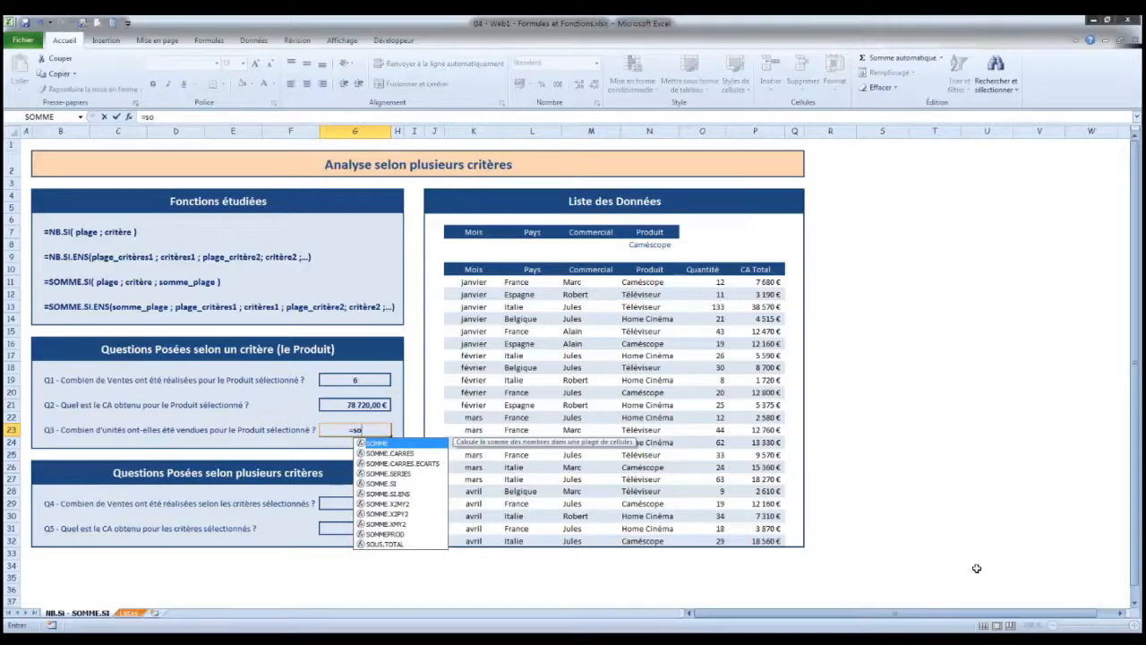
pyautogui.write('mme')
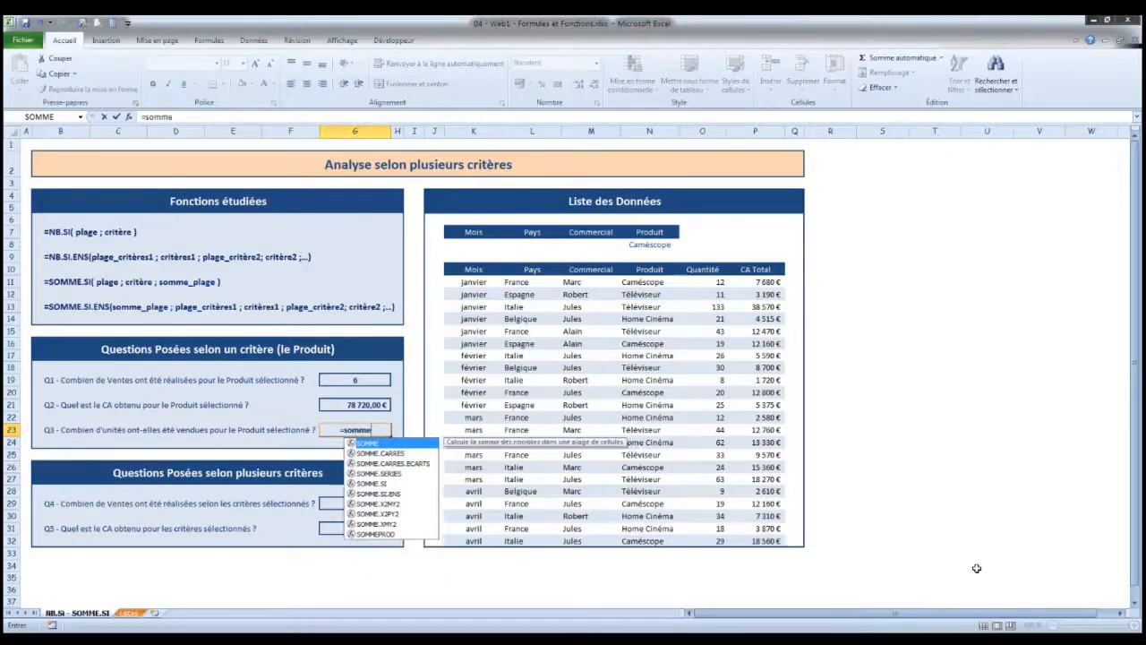
pyautogui.write('.')
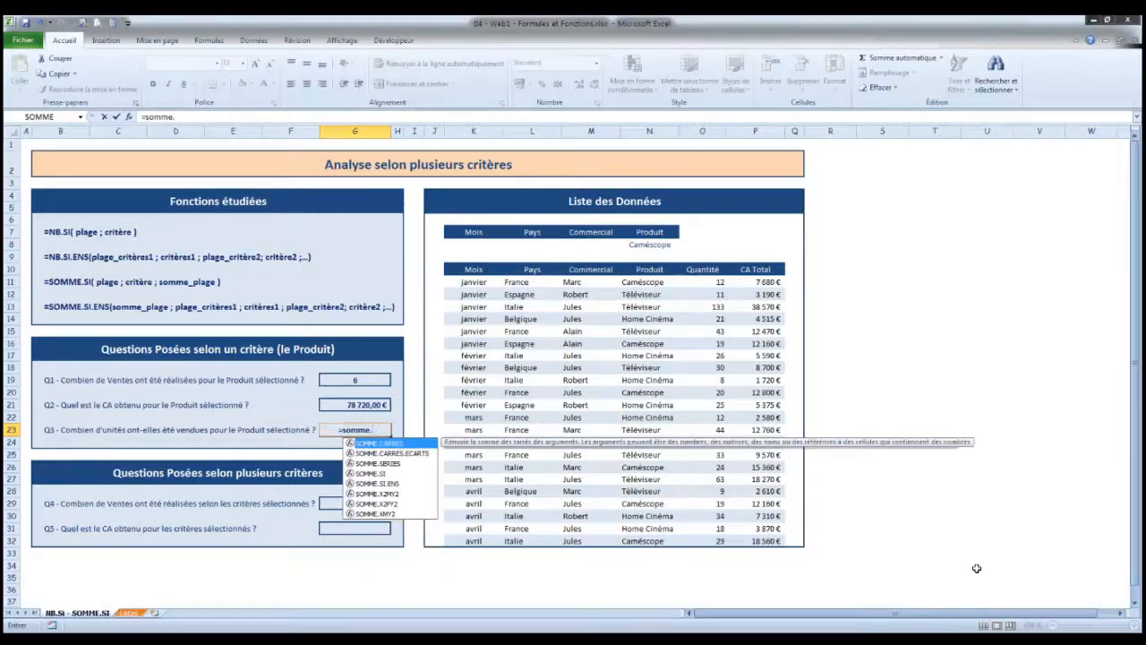
pyautogui.write('si(')
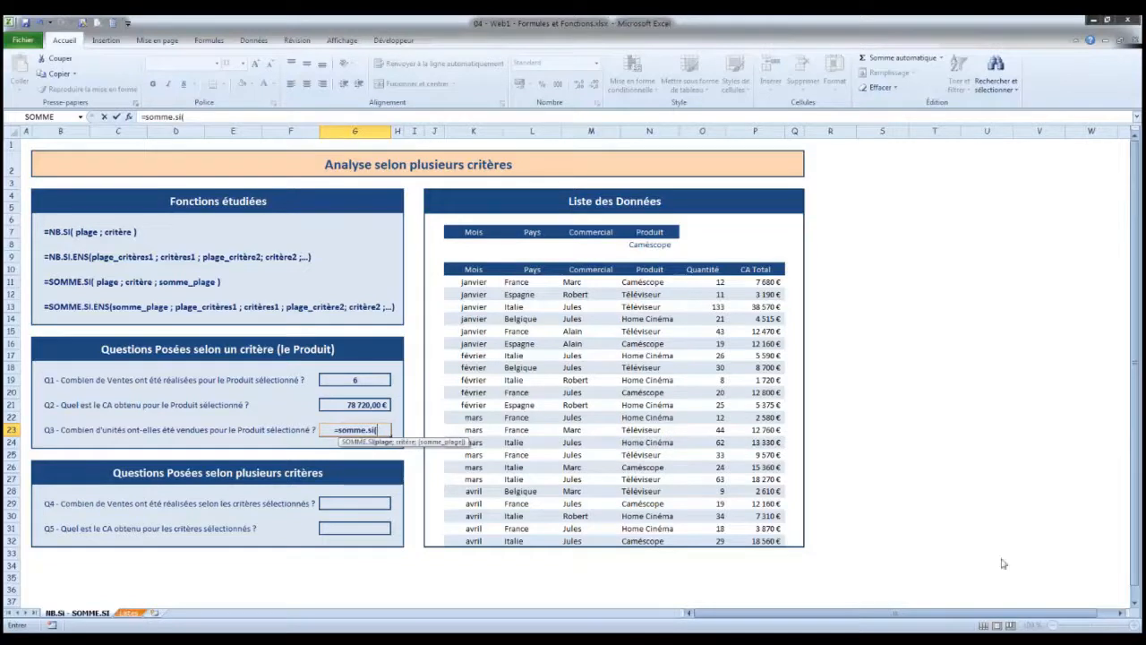
pyautogui.moveTo(675, 498); pyautogui.dragTo(678, 541)
pyautogui.write(';')
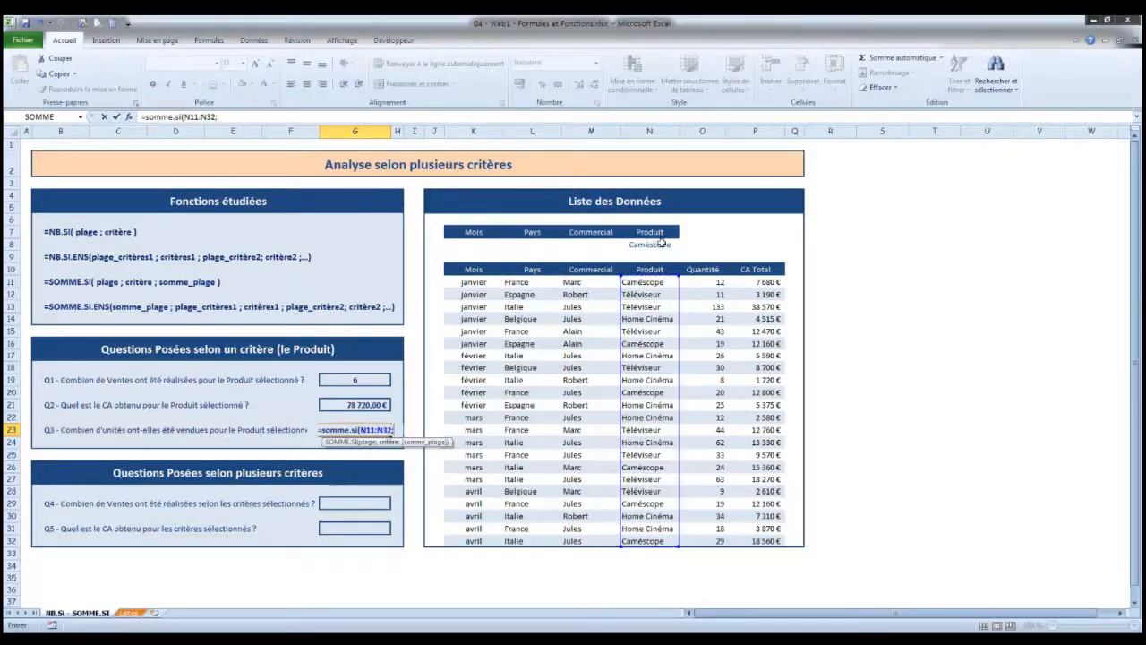
pyautogui.click(663, 245)
pyautogui.write(';')
pyautogui.moveTo(711, 281); pyautogui.dragTo(715, 551)
pyautogui.write(')')
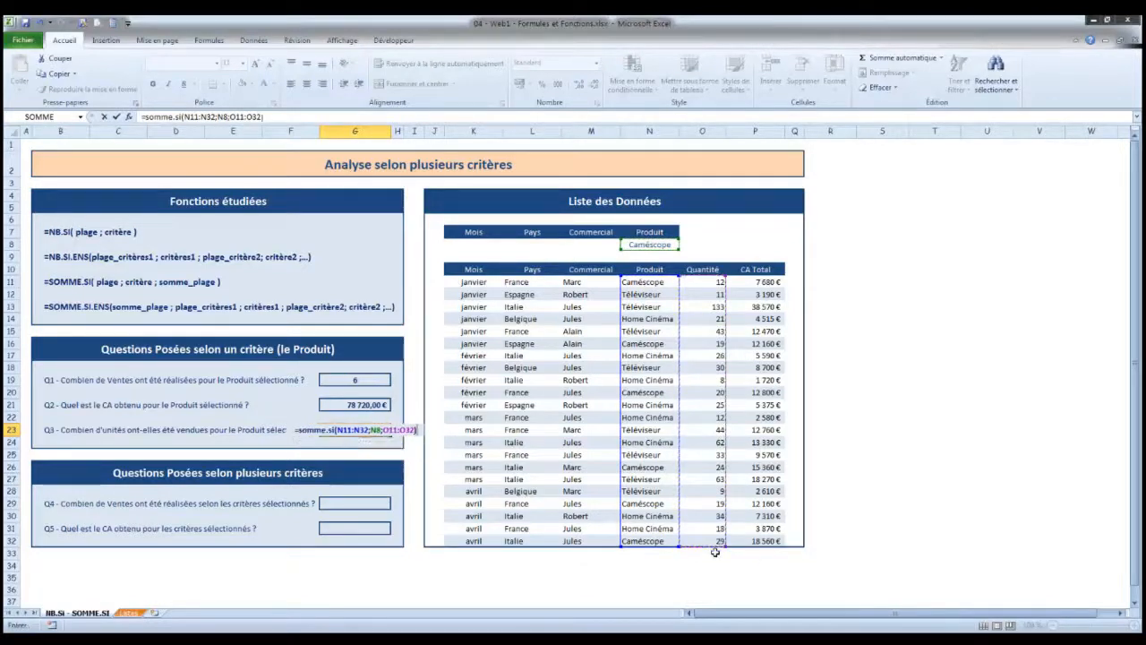
pyautogui.press('Return')
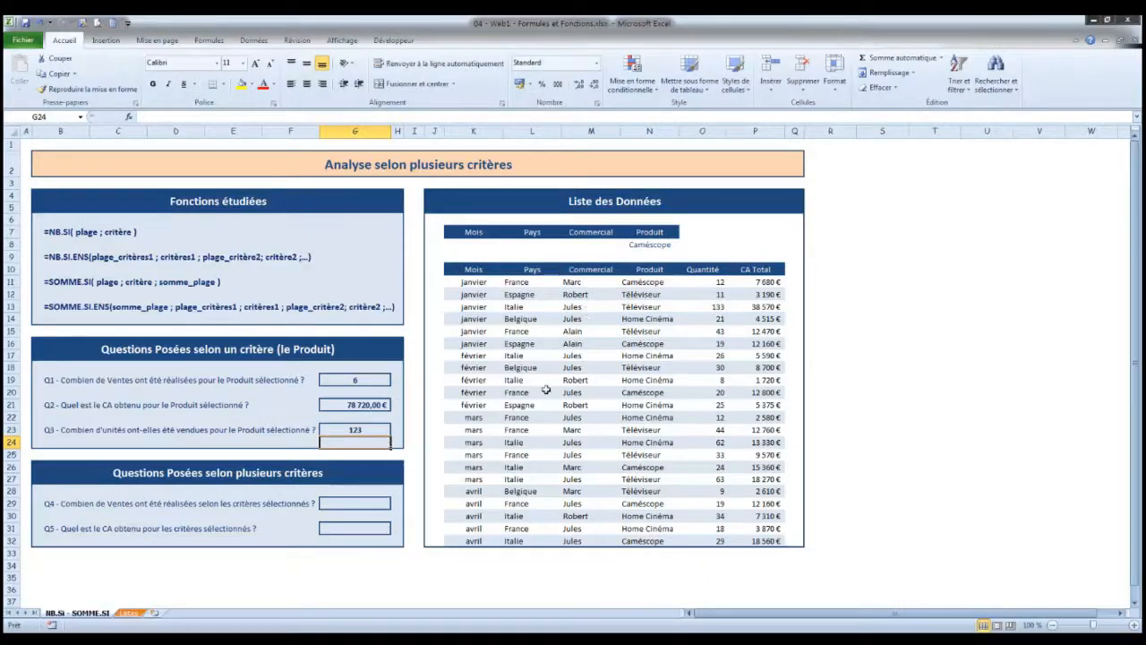
# Step: Set the Produit criterion in N8 to Téléviseur to test the Q1 to Q3 formulas
pyautogui.click(673, 243)
pyautogui.click(683, 245)
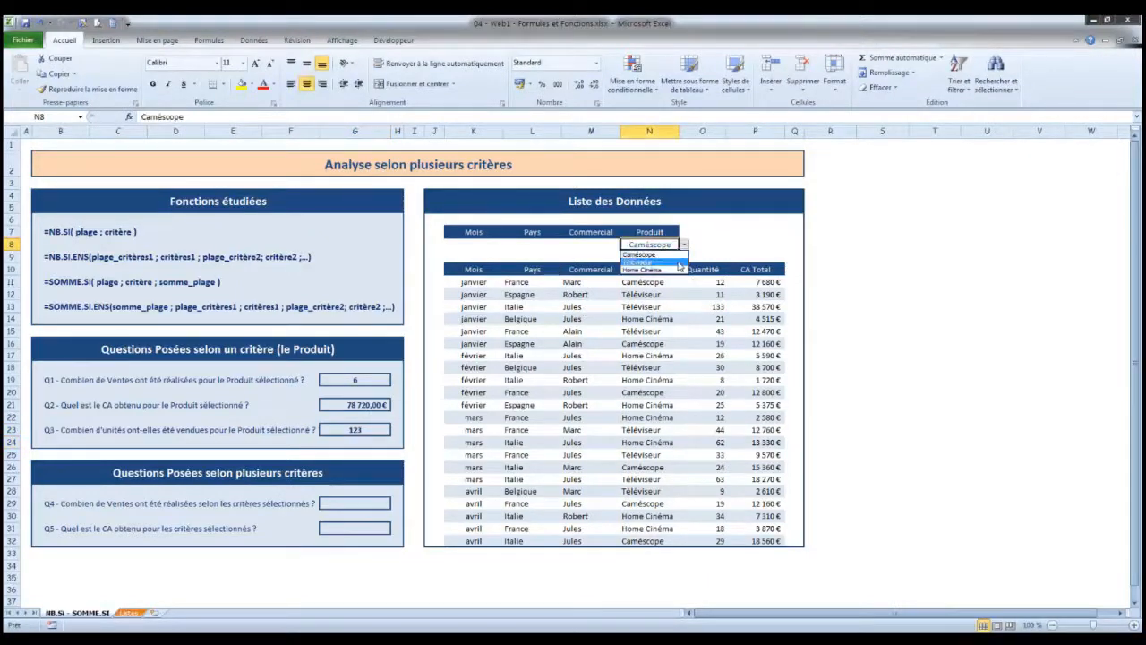
pyautogui.click(638, 262)
# Step: Add a second criterion for the multi-criteria questions by choosing Italie as the Pays in L8
pyautogui.click(343, 503)
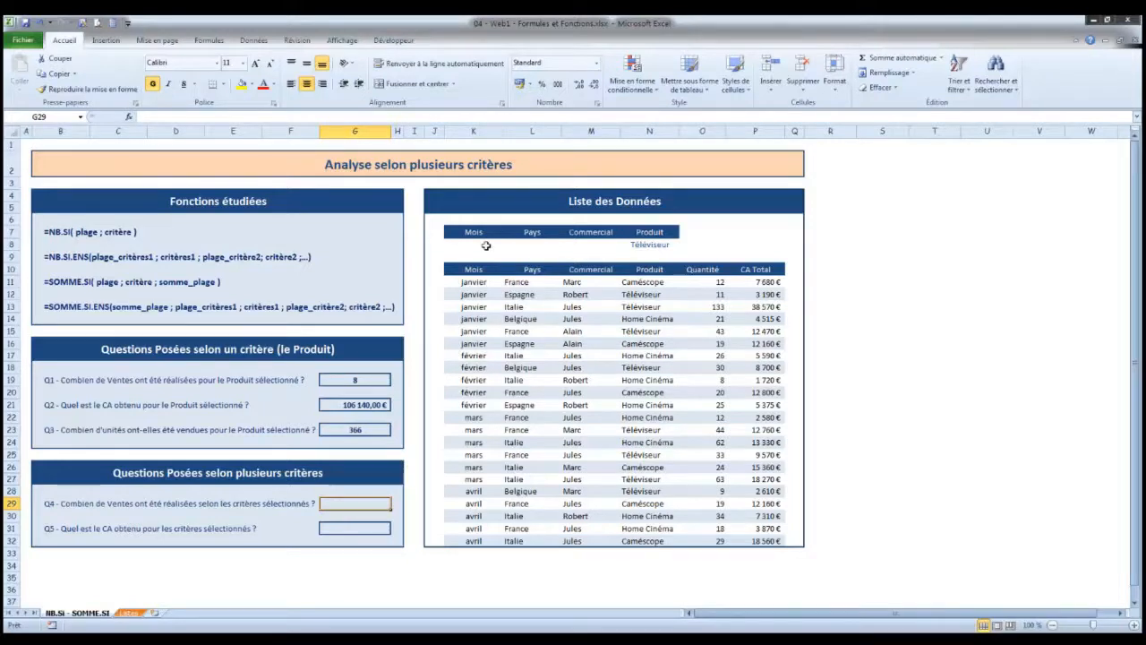
pyautogui.click(592, 242)
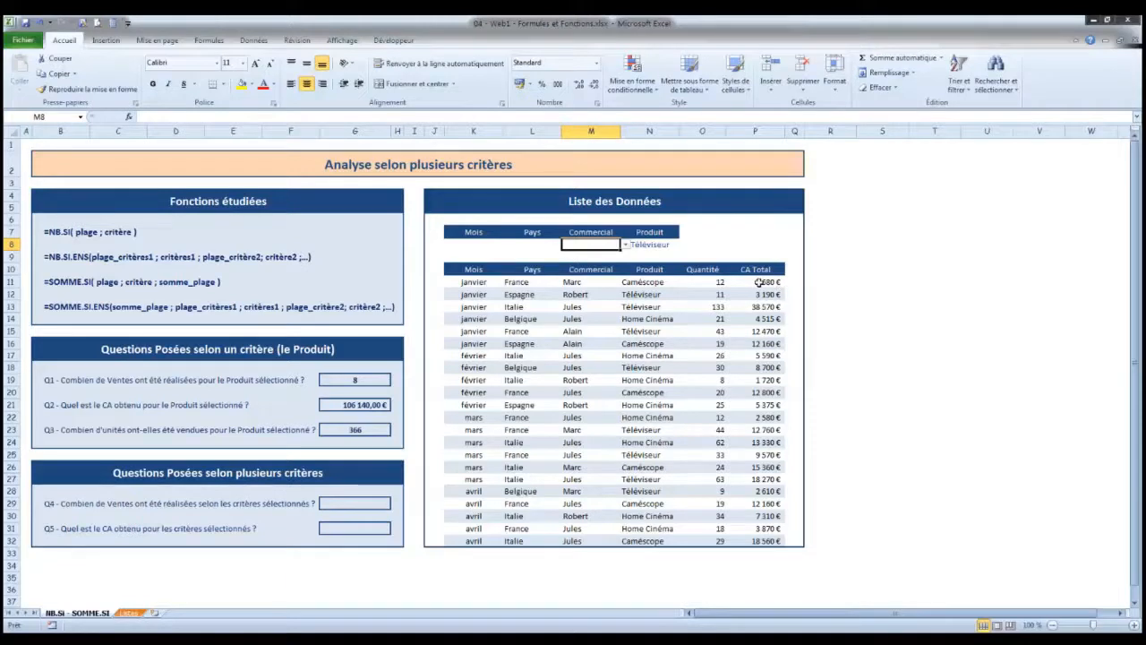
pyautogui.click(524, 245)
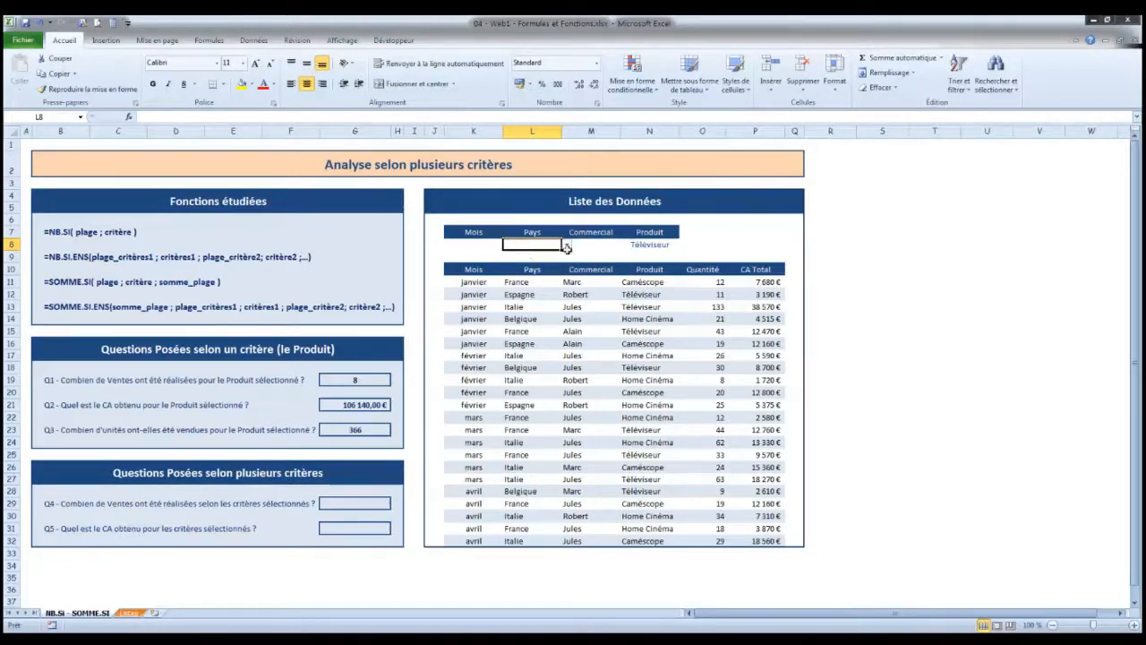
pyautogui.click(566, 244)
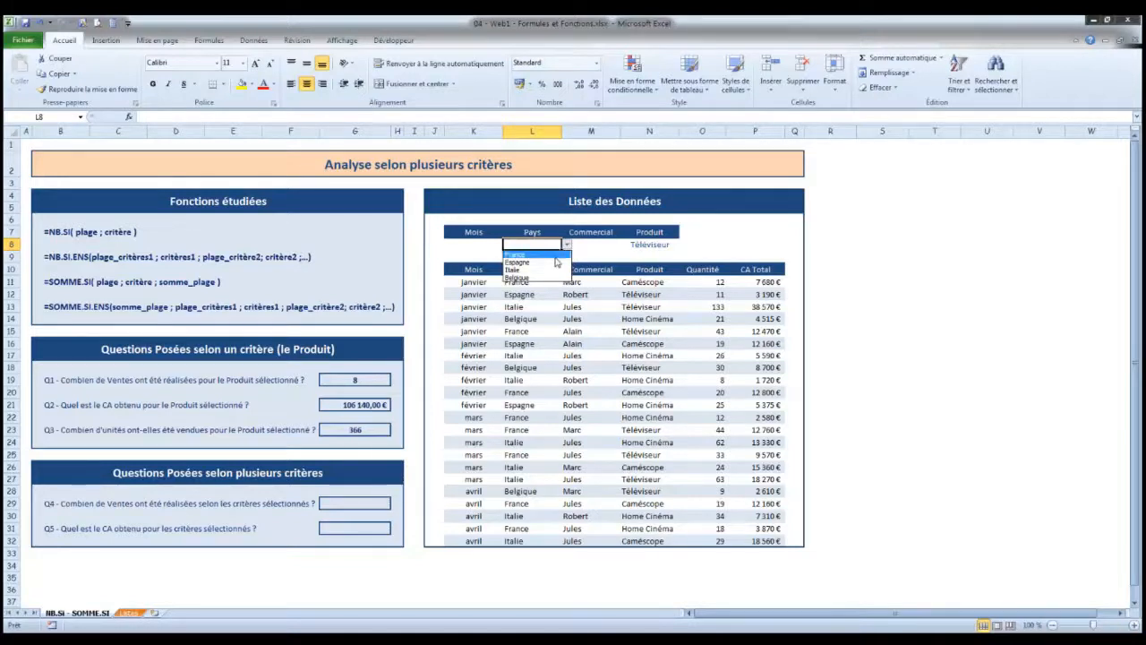
pyautogui.click(529, 270)
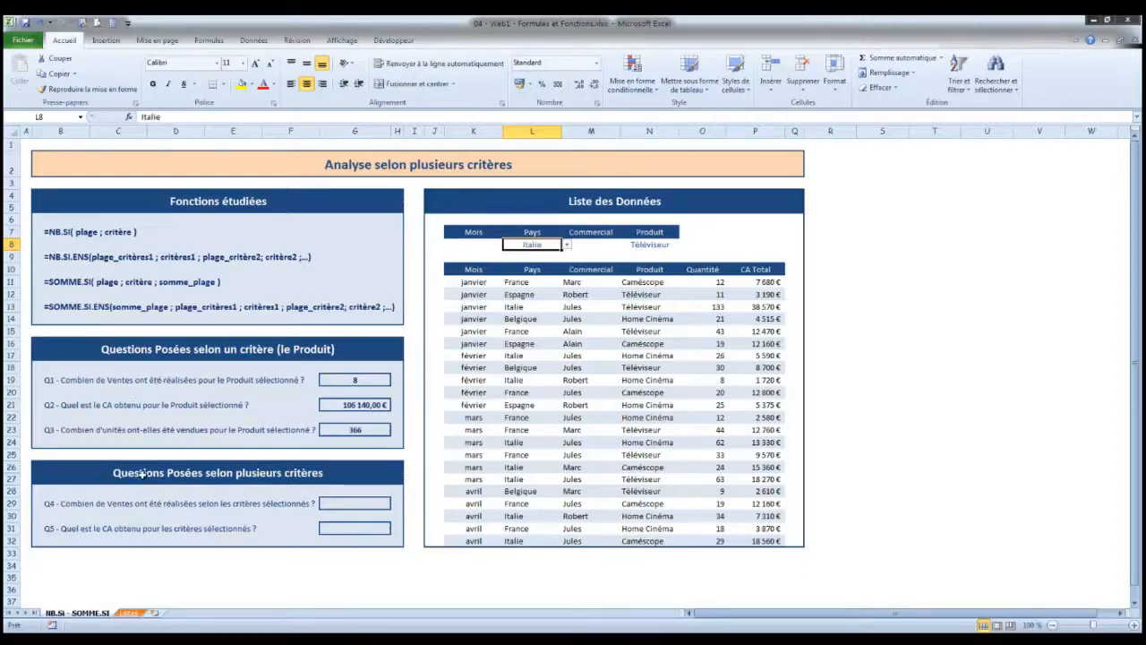
# Step: Answer Q4 in cell G29 by counting the sales matching the Pays and Produit criteria with =NB.SI.ENS(L11:L32;L8;N11:N32;N8)
pyautogui.click(336, 499)
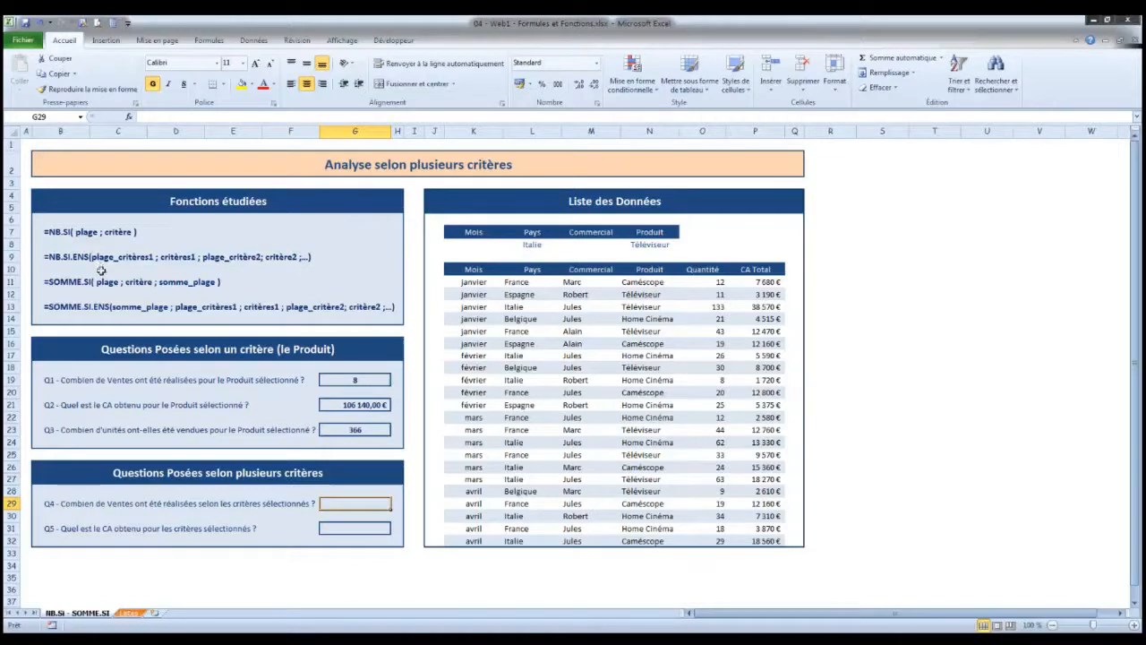
pyautogui.write('=')
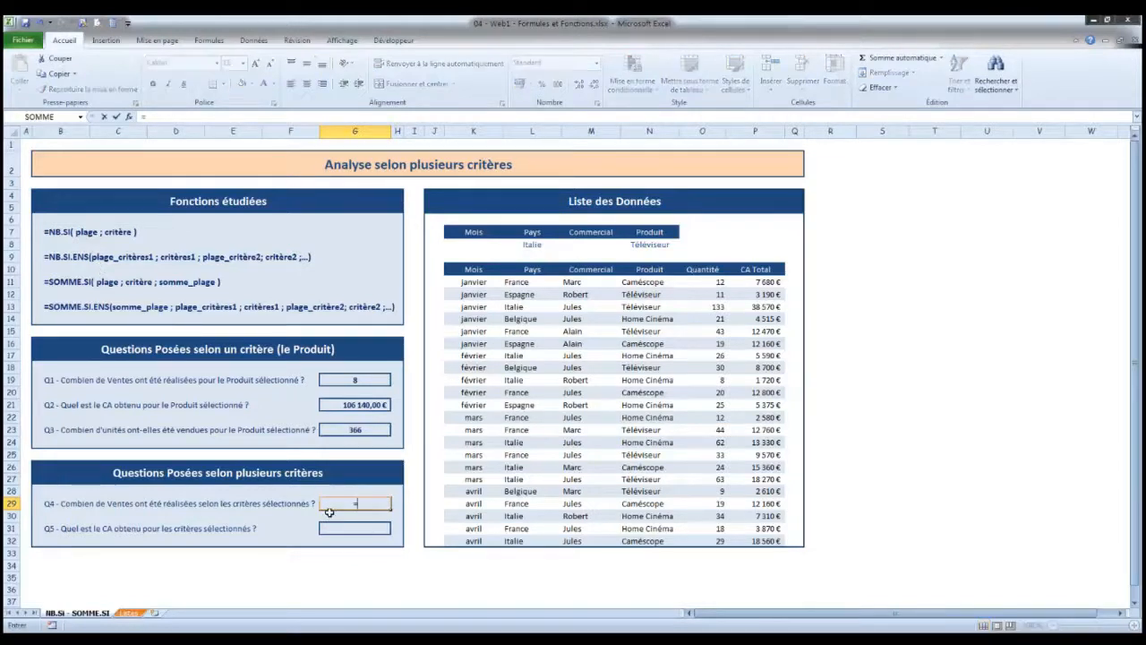
pyautogui.write('nb.')
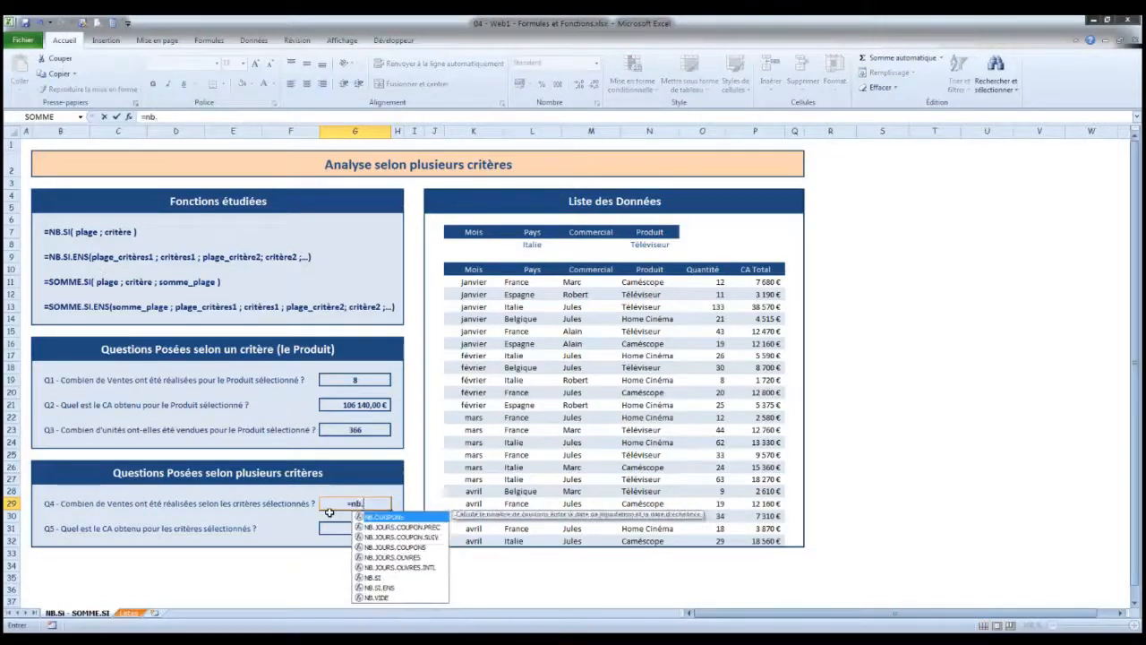
pyautogui.write('si.ens(')
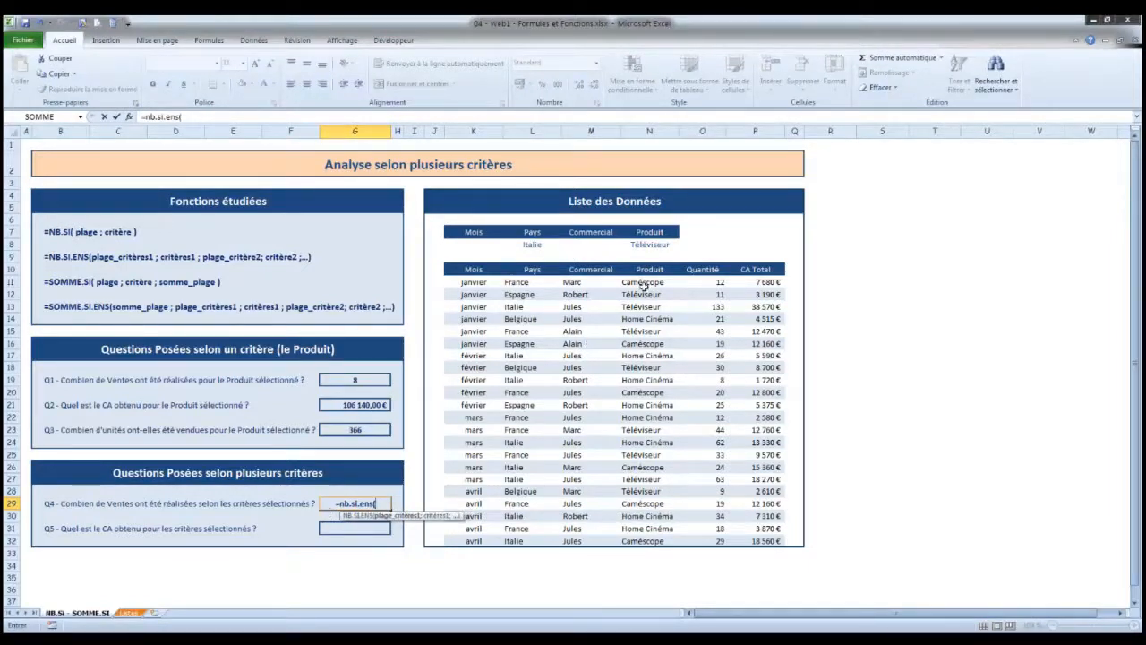
pyautogui.moveTo(530, 283); pyautogui.dragTo(530, 541)
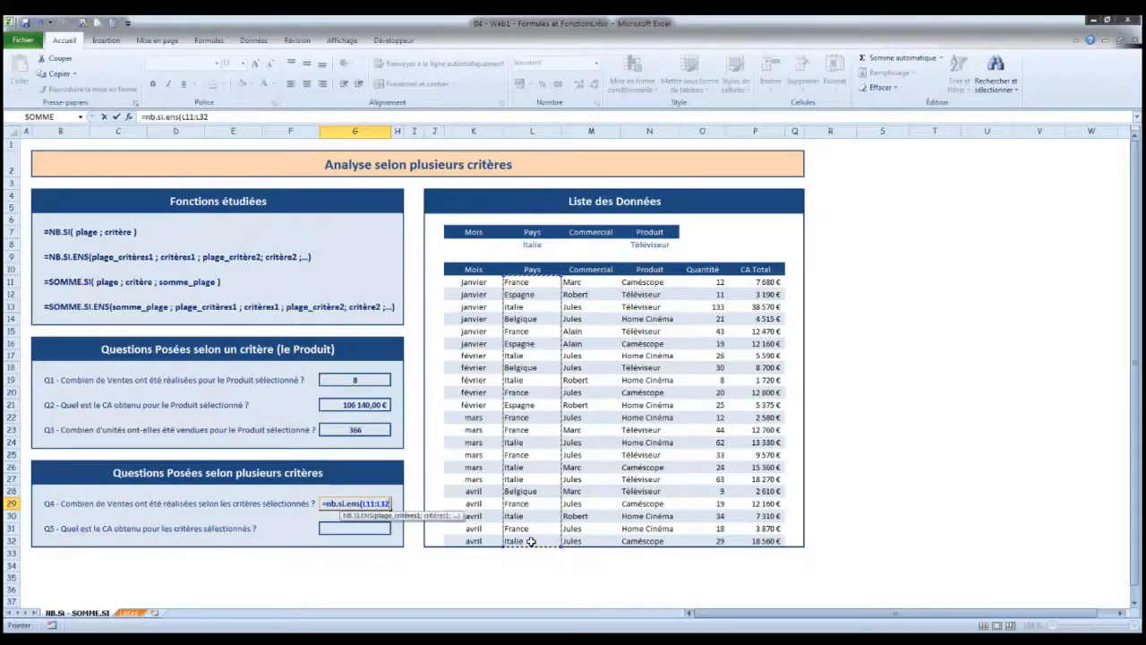
pyautogui.write(';')
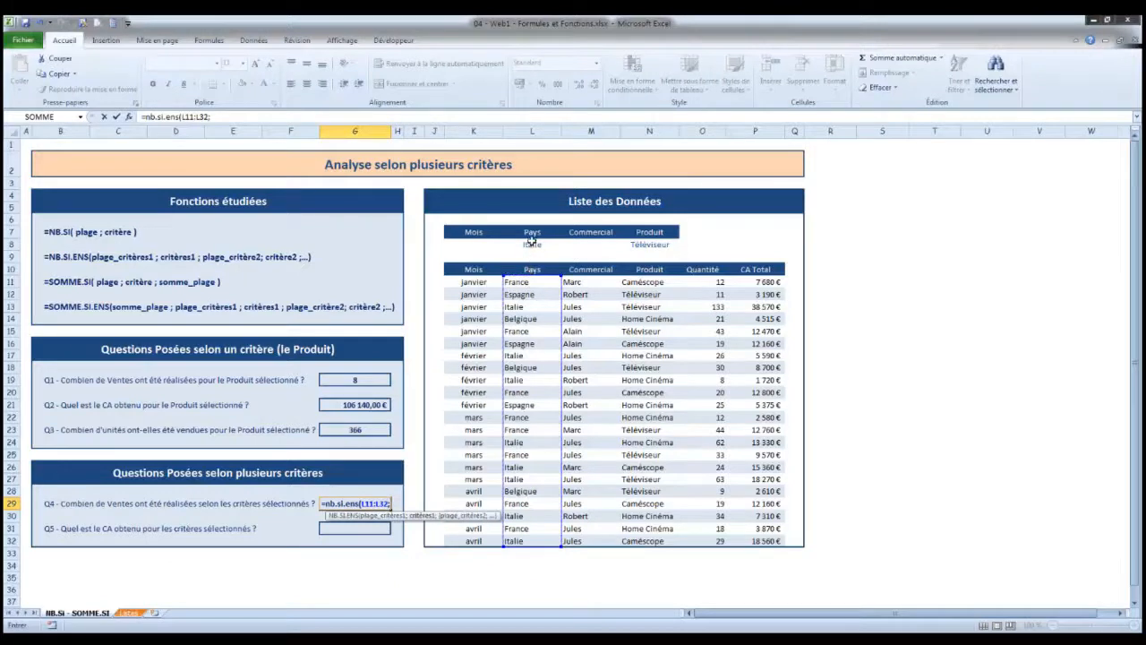
pyautogui.click(532, 242)
pyautogui.write(';')
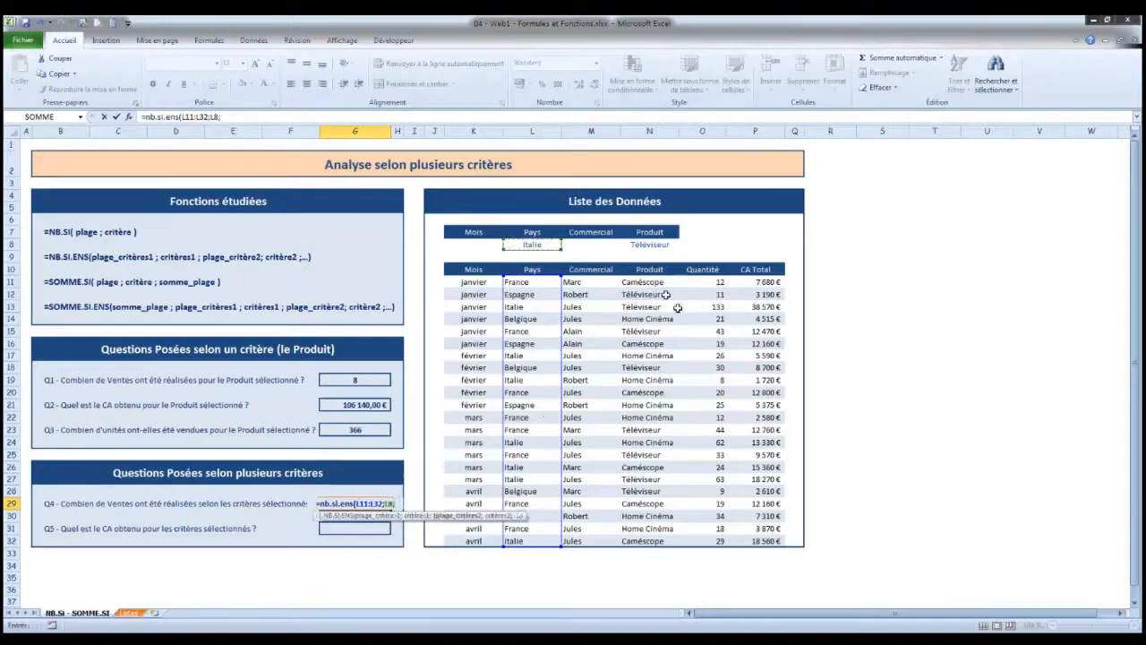
pyautogui.moveTo(653, 281); pyautogui.dragTo(649, 541)
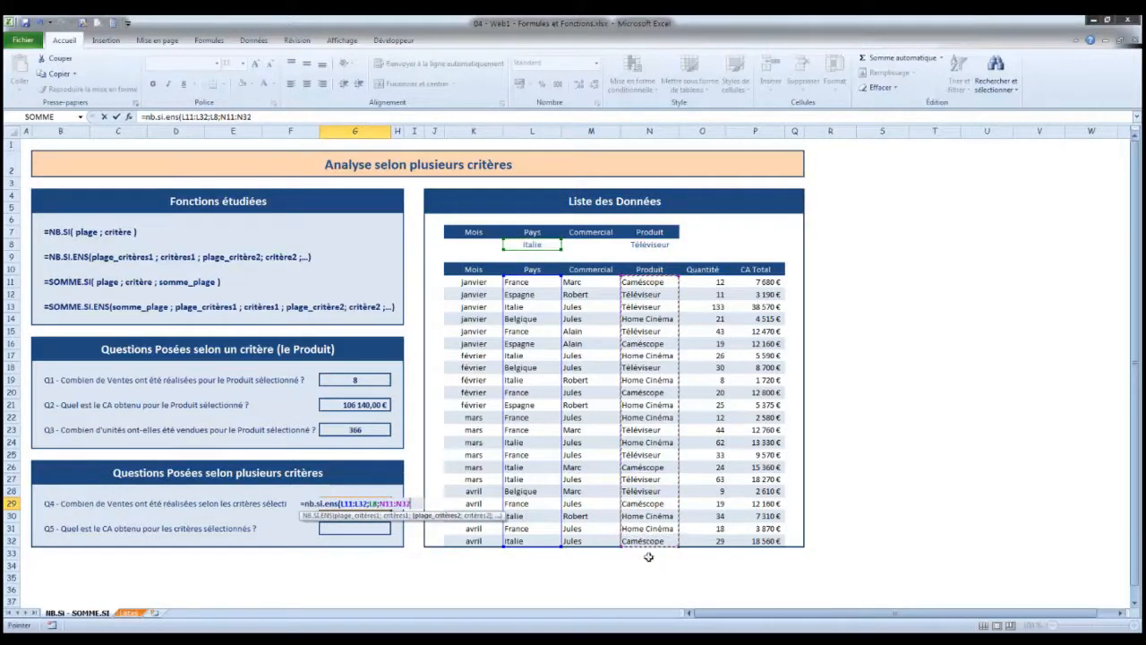
pyautogui.write(';')
pyautogui.click(650, 244)
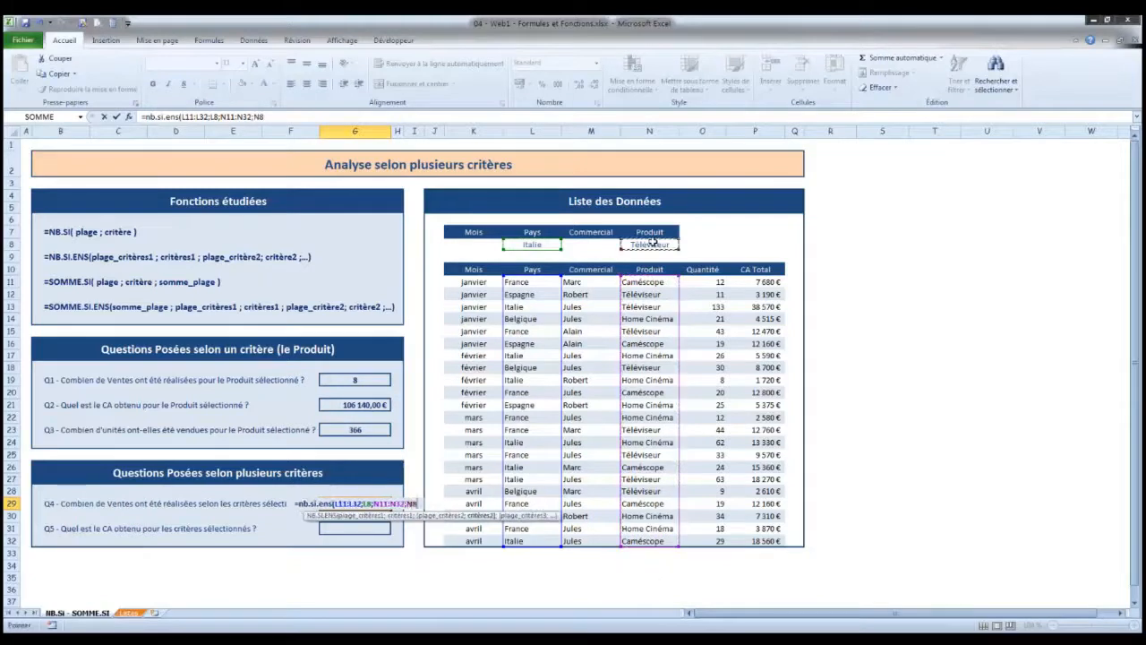
pyautogui.press('Return')
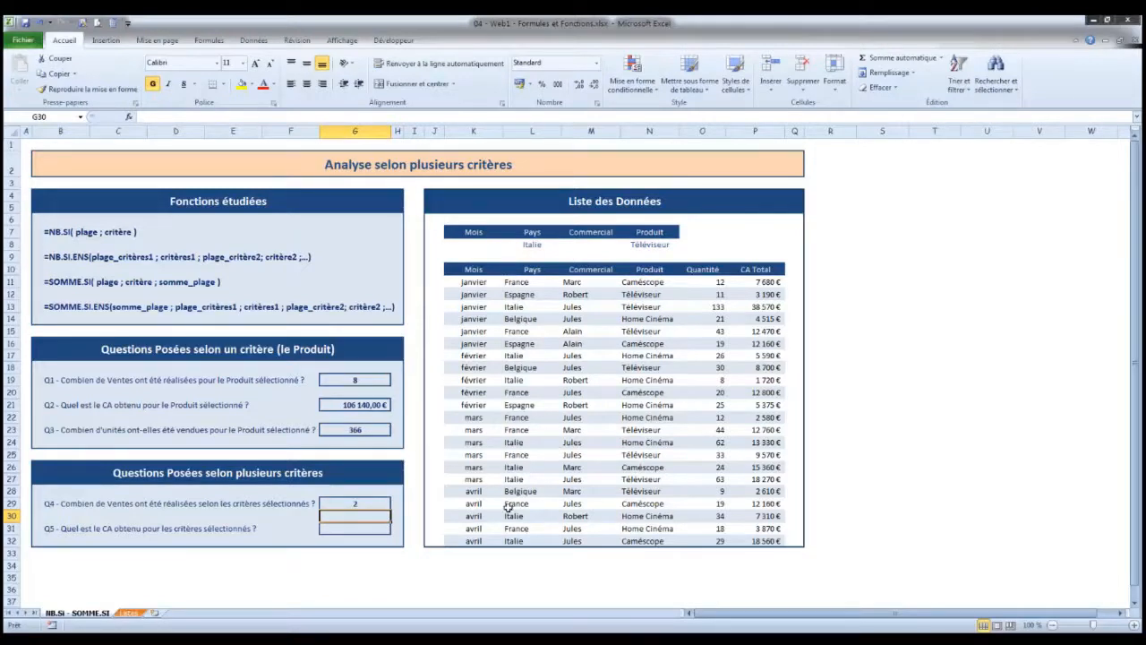
# Step: Answer Q5 in cell G31 by summing CA Total for the Pays and Produit criteria with =SOMME.SI.ENS(P11:P32;L11:L32;L8;N11:N32;N8)
pyautogui.press('Down')
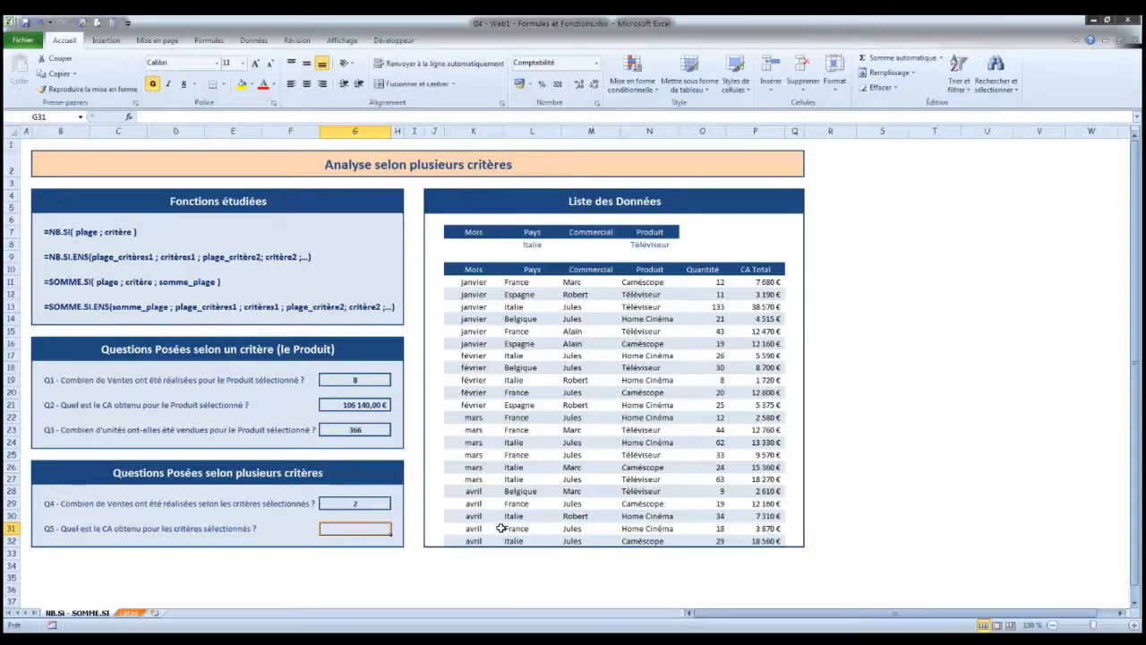
pyautogui.write('=somm')
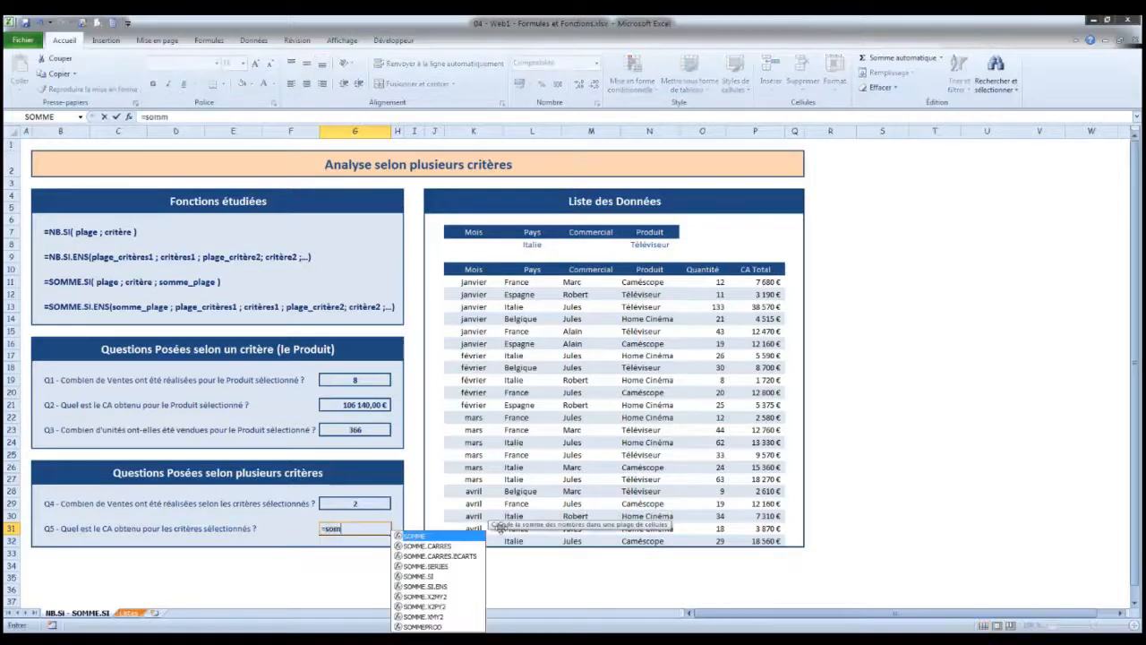
pyautogui.write('e.si.')
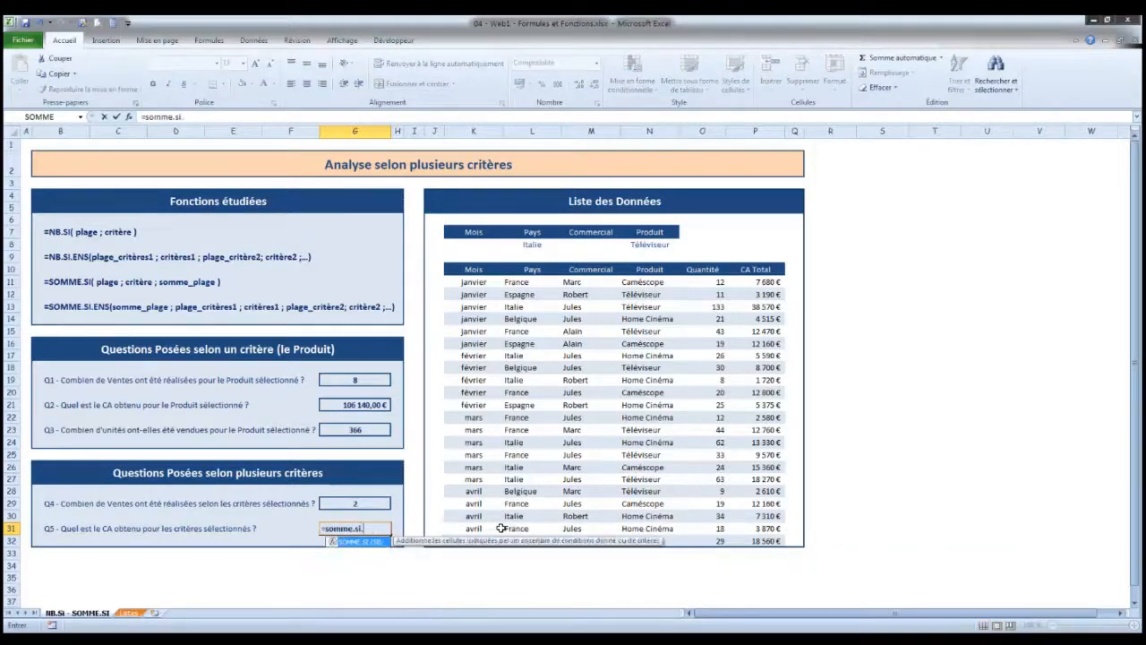
pyautogui.write('ens(')
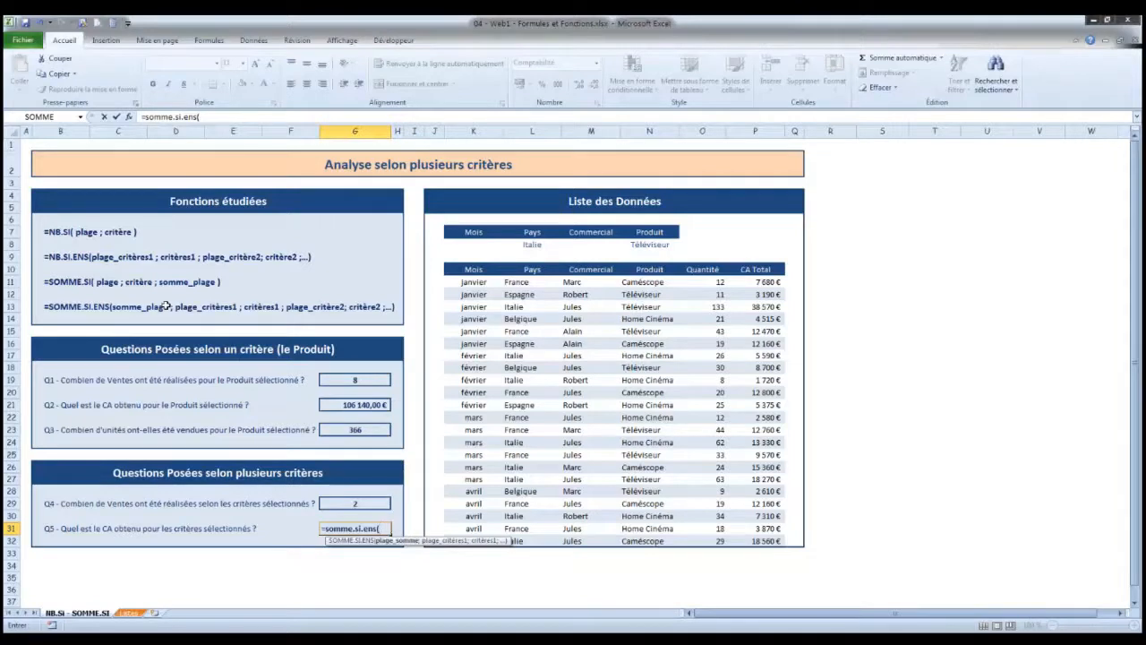
pyautogui.moveTo(761, 282); pyautogui.dragTo(767, 541)
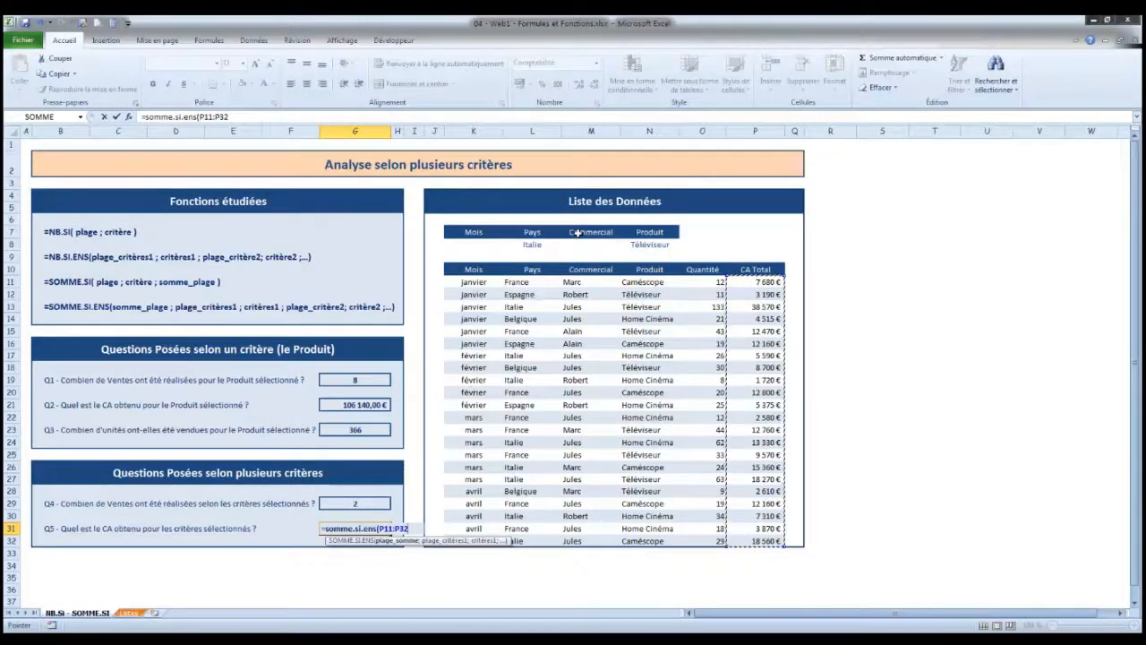
pyautogui.write(';')
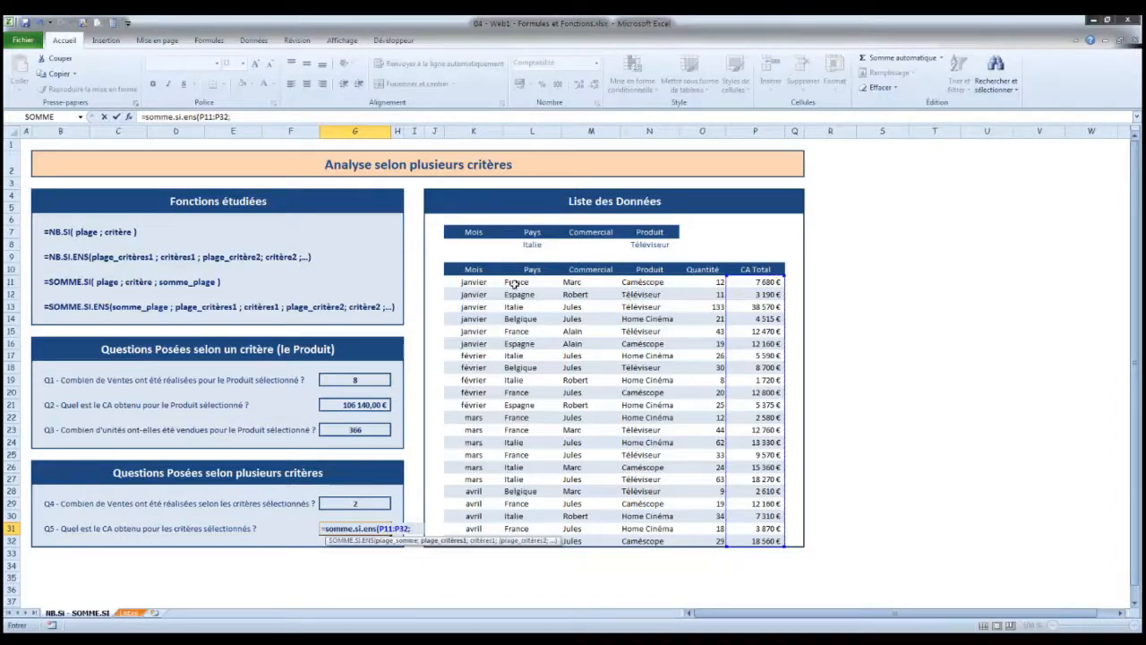
pyautogui.moveTo(523, 282); pyautogui.dragTo(523, 544)
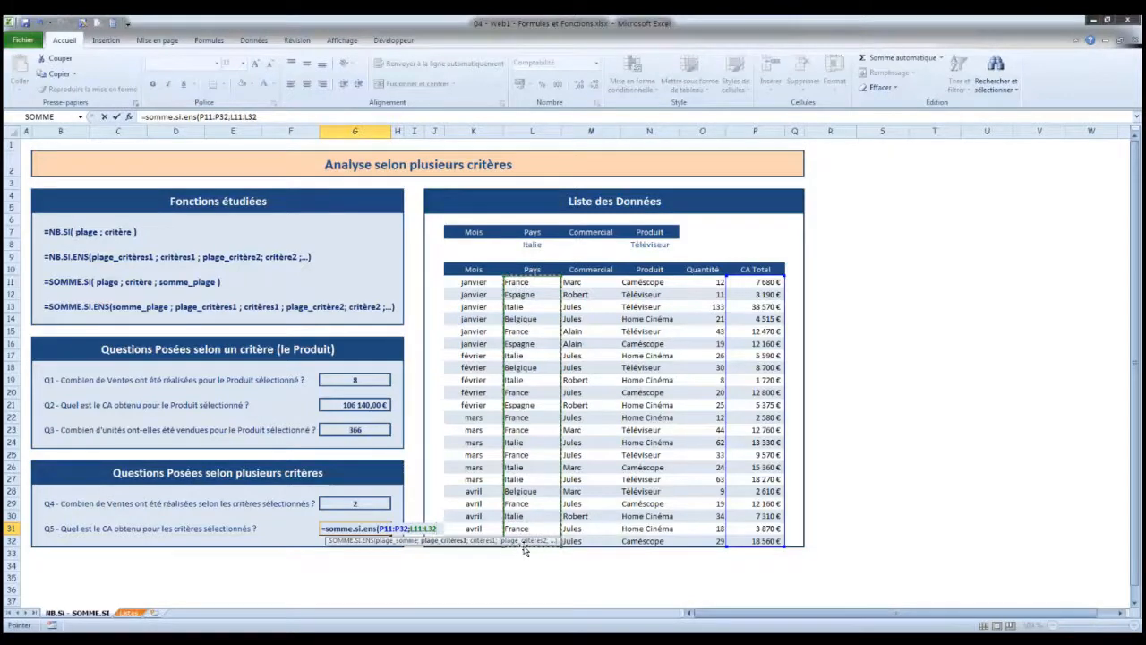
pyautogui.write(';')
pyautogui.click(530, 249)
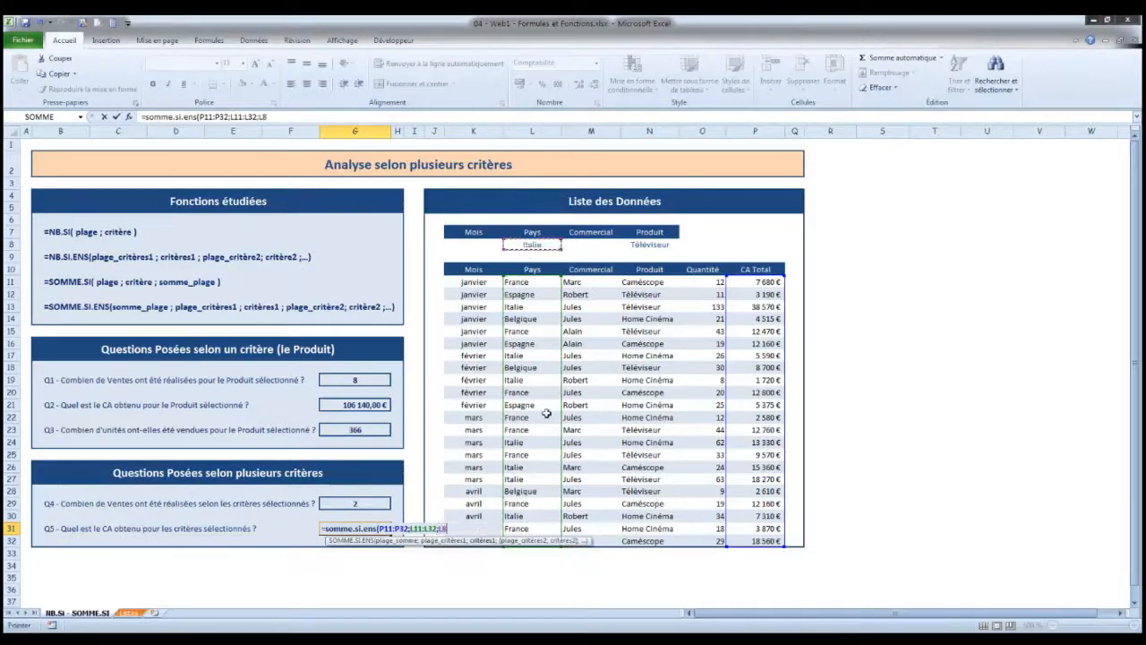
pyautogui.write(';')
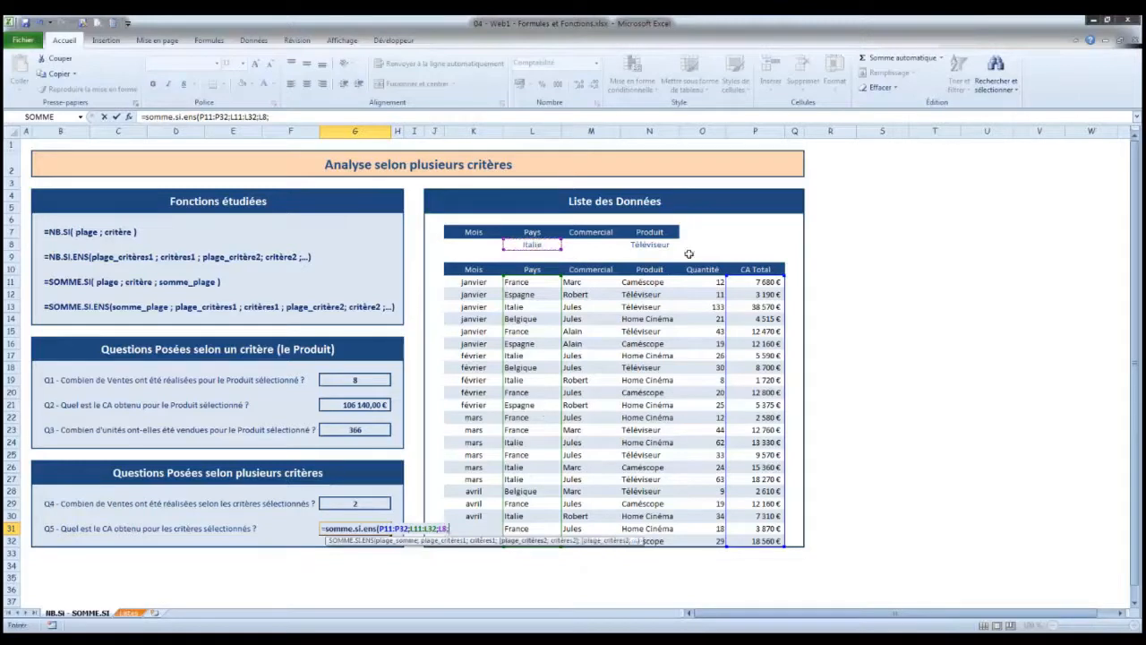
pyautogui.moveTo(645, 285); pyautogui.dragTo(636, 520)
pyautogui.write(';')
pyautogui.click(649, 245)
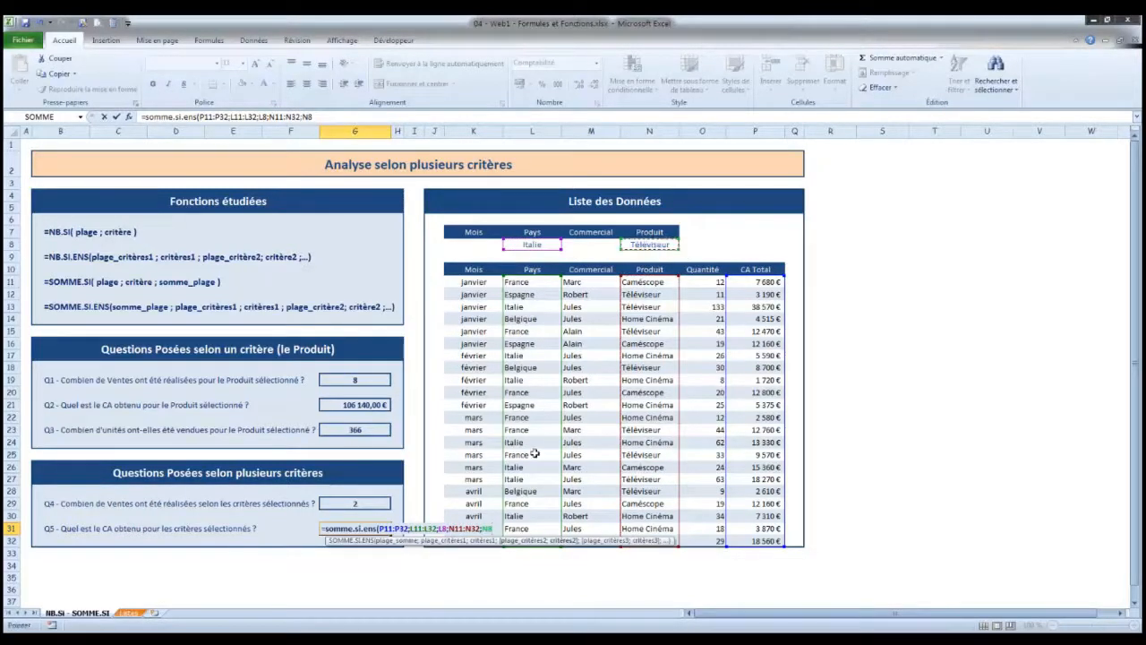
pyautogui.write(')')
pyautogui.press('Return')
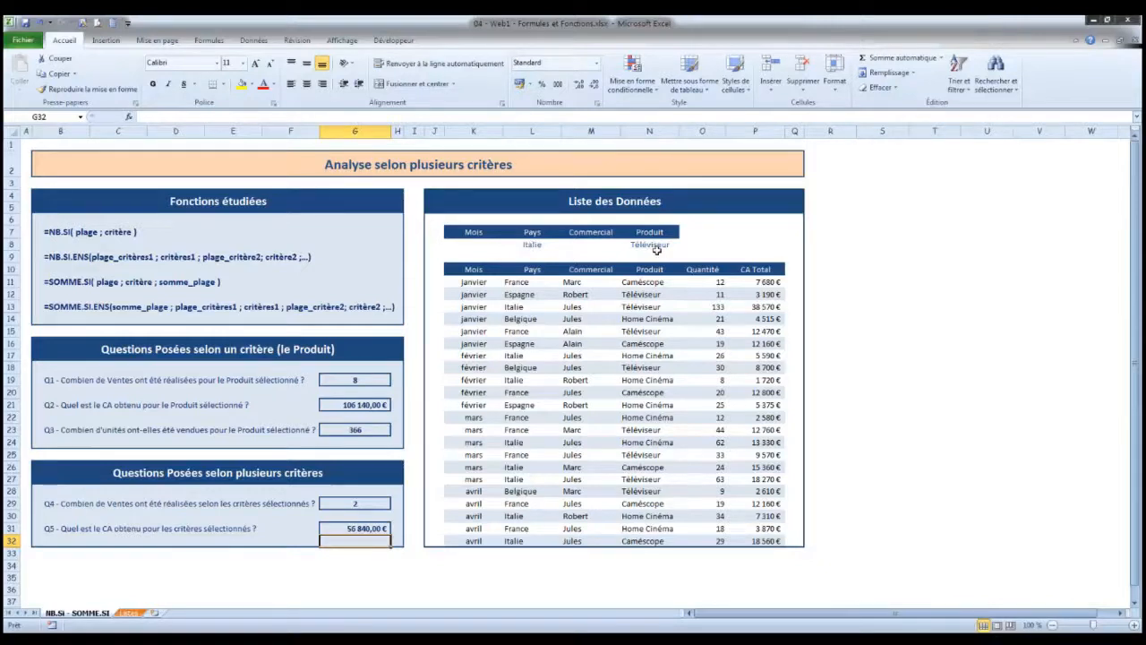
# Step: Test the formulas with Espagne as the Pays in L8, trying Caméscope and then Home Cinéma as the Produit in N8
pyautogui.click(546, 245)
pyautogui.click(567, 245)
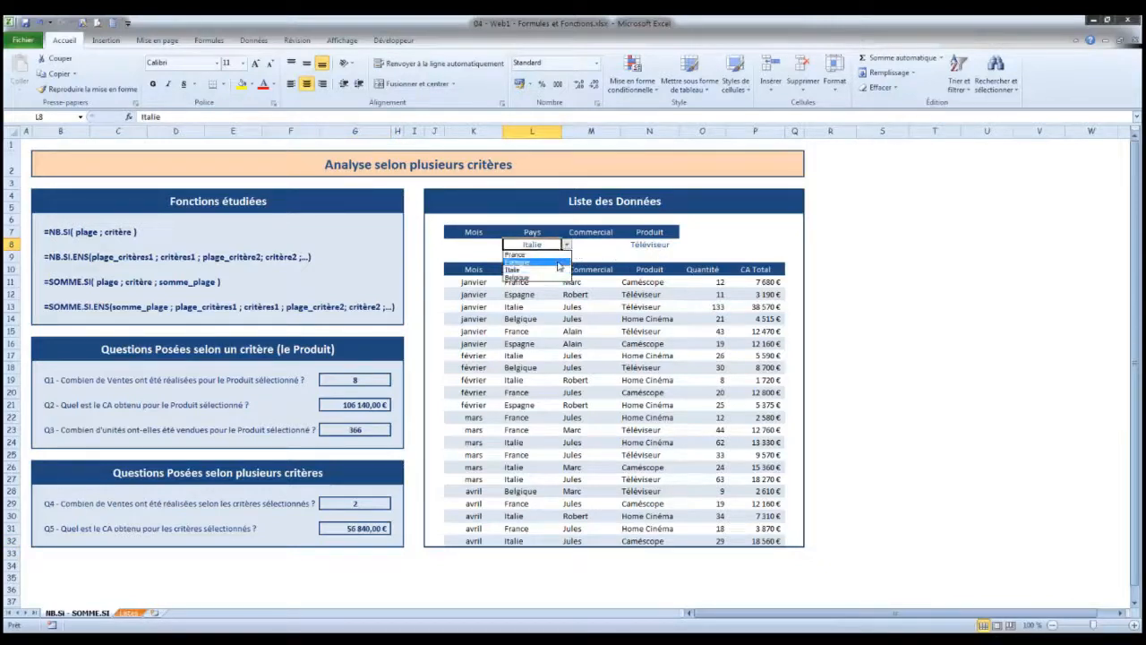
pyautogui.click(555, 262)
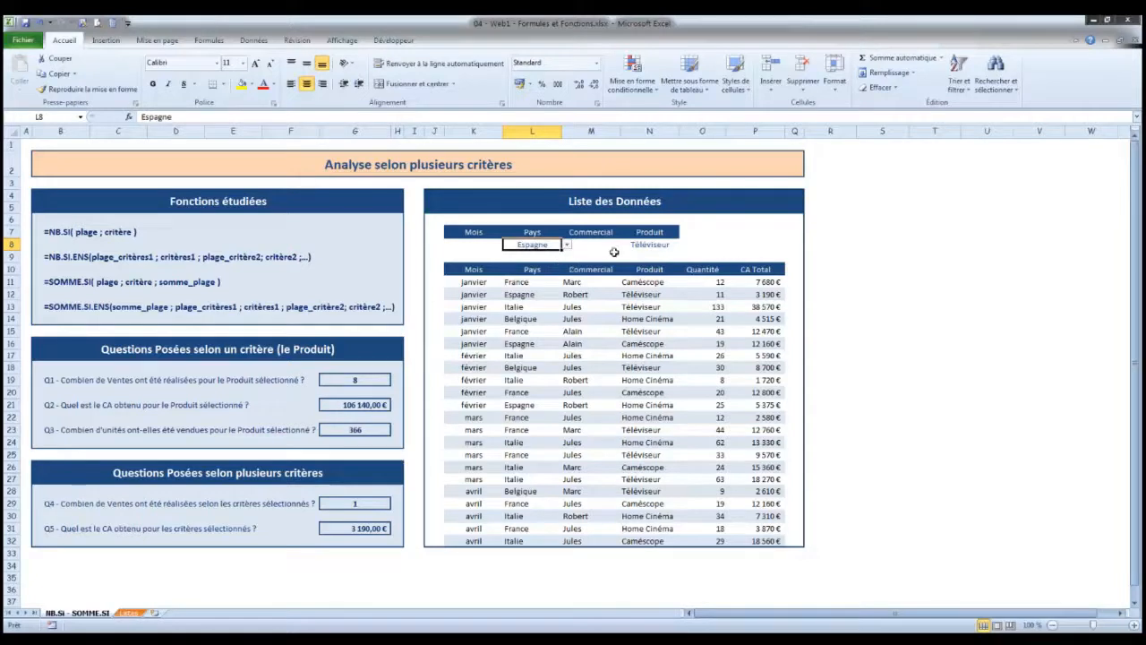
pyautogui.click(661, 246)
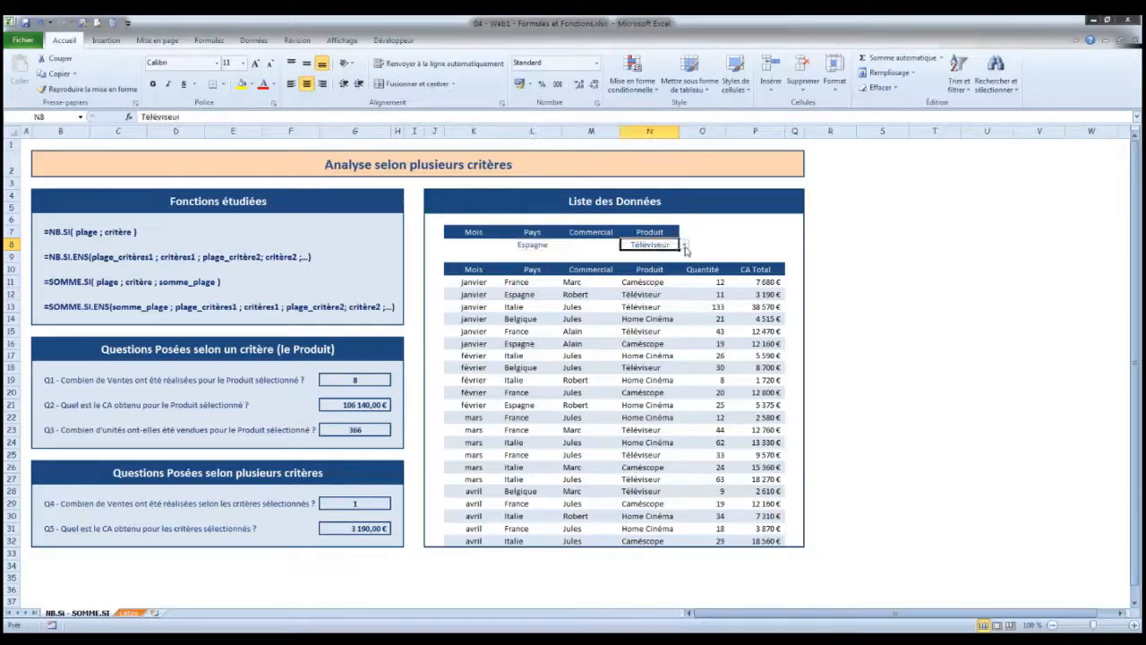
pyautogui.click(685, 246)
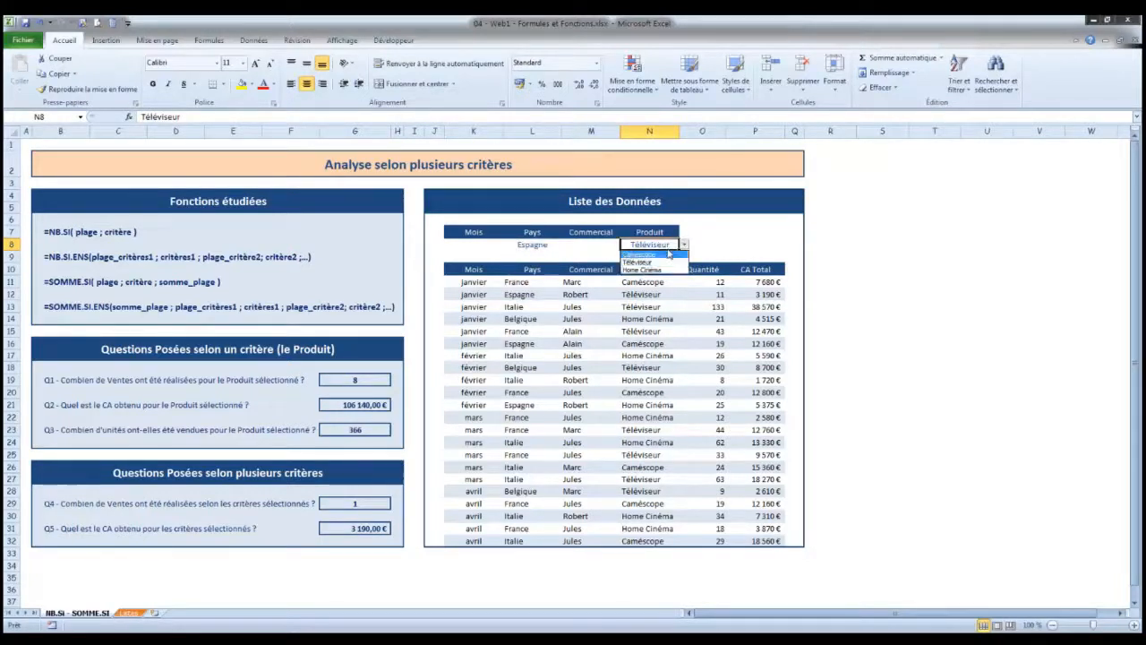
pyautogui.click(669, 254)
pyautogui.click(685, 246)
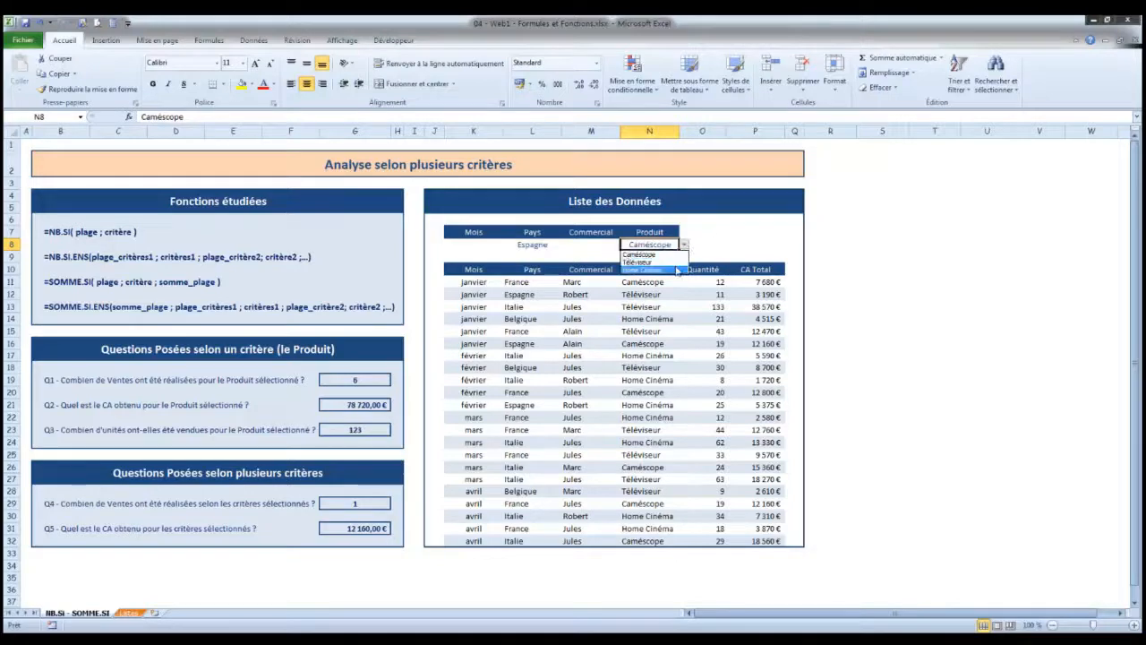
pyautogui.click(663, 269)
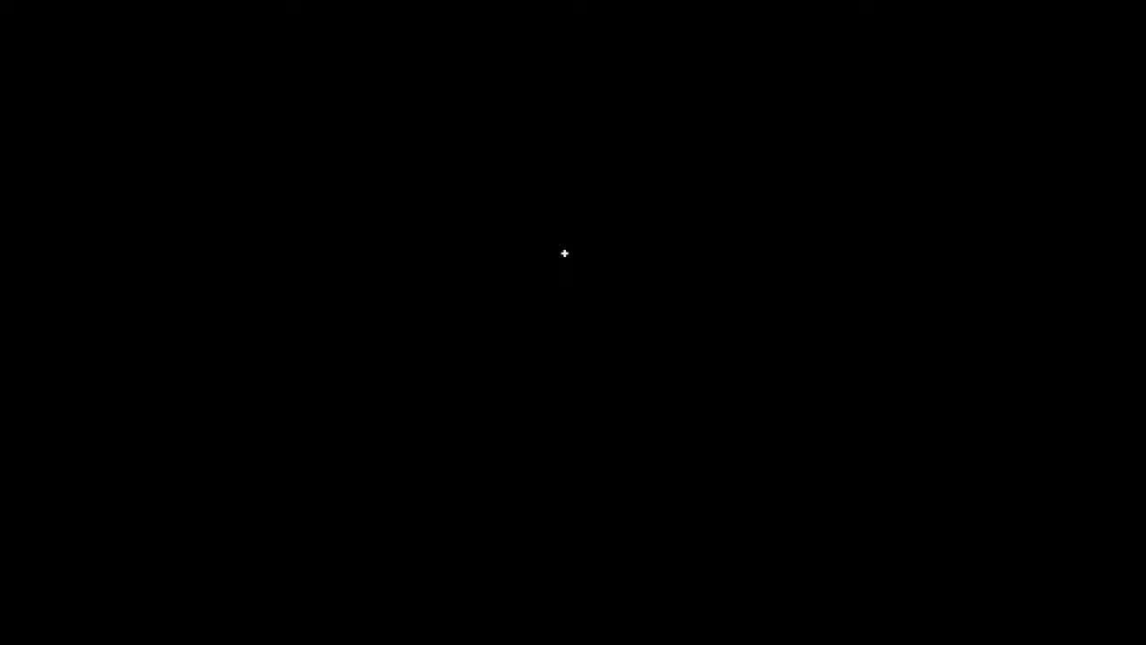
# Step: Test the formulas with Belgique as the Pays in L8 and Téléviseur as the Produit in N8
pyautogui.click(566, 245)
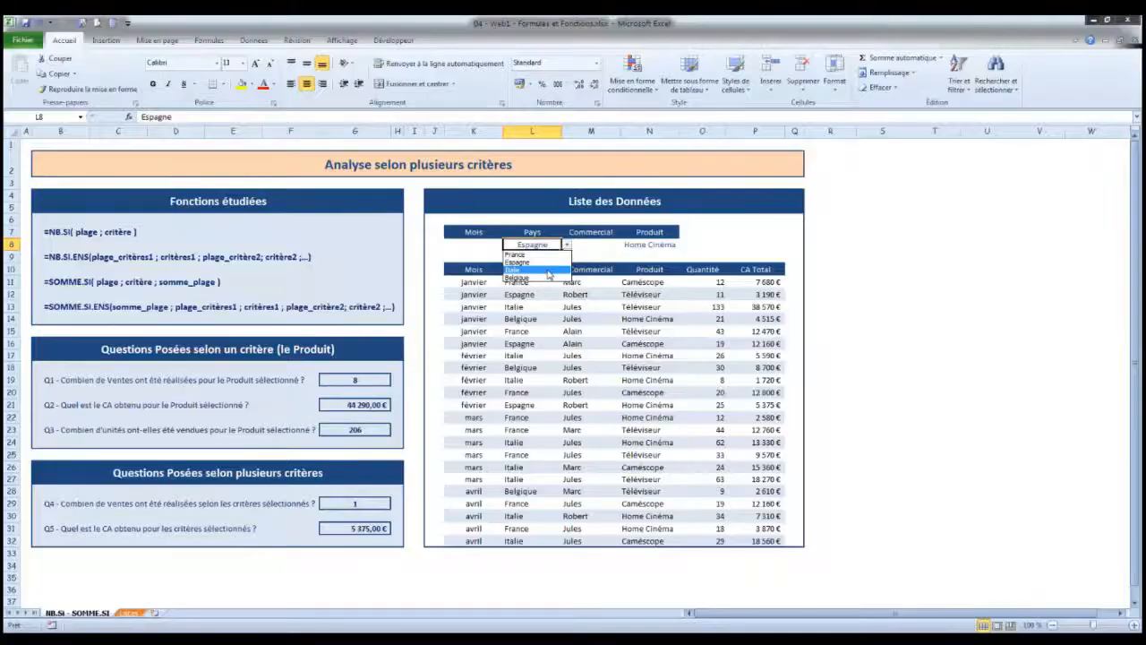
pyautogui.click(528, 277)
pyautogui.click(661, 244)
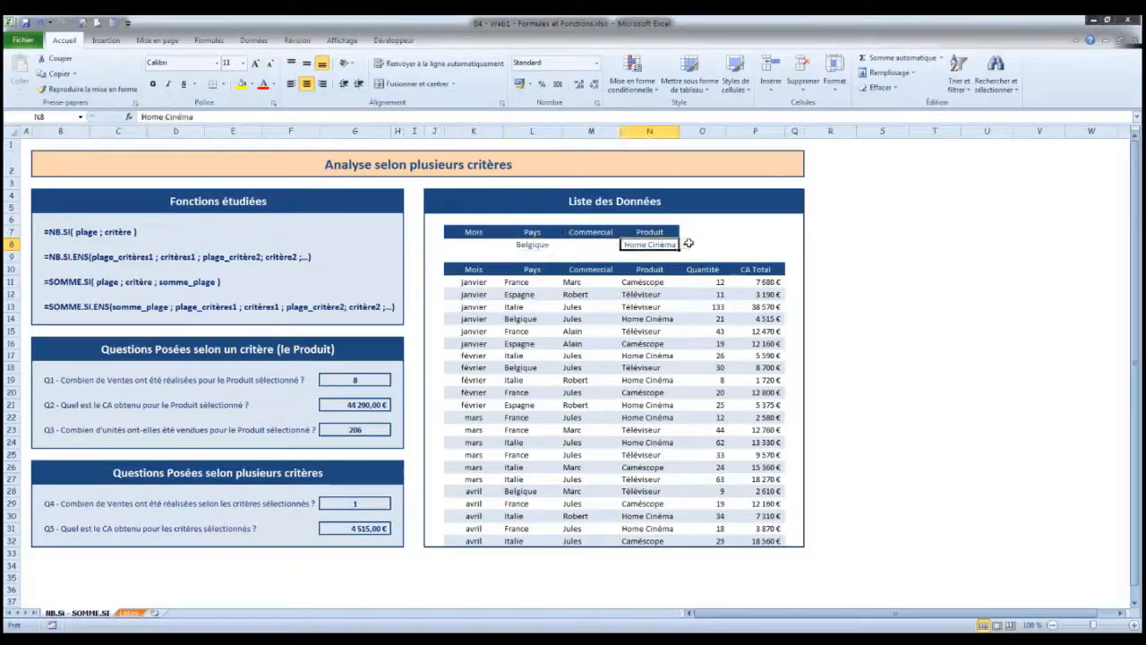
pyautogui.click(684, 244)
pyautogui.click(662, 261)
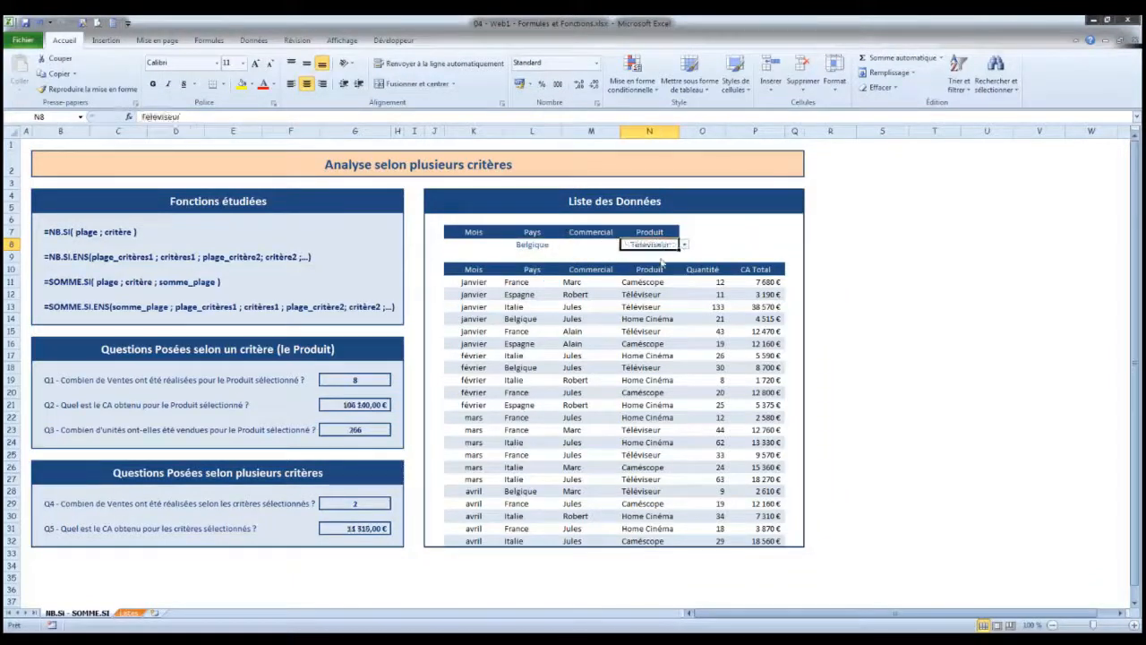
# Step: Set the Pays in L8 to France, try Caméscope as the Produit in N8, and set it back to Téléviseur
pyautogui.click(537, 244)
pyautogui.click(567, 244)
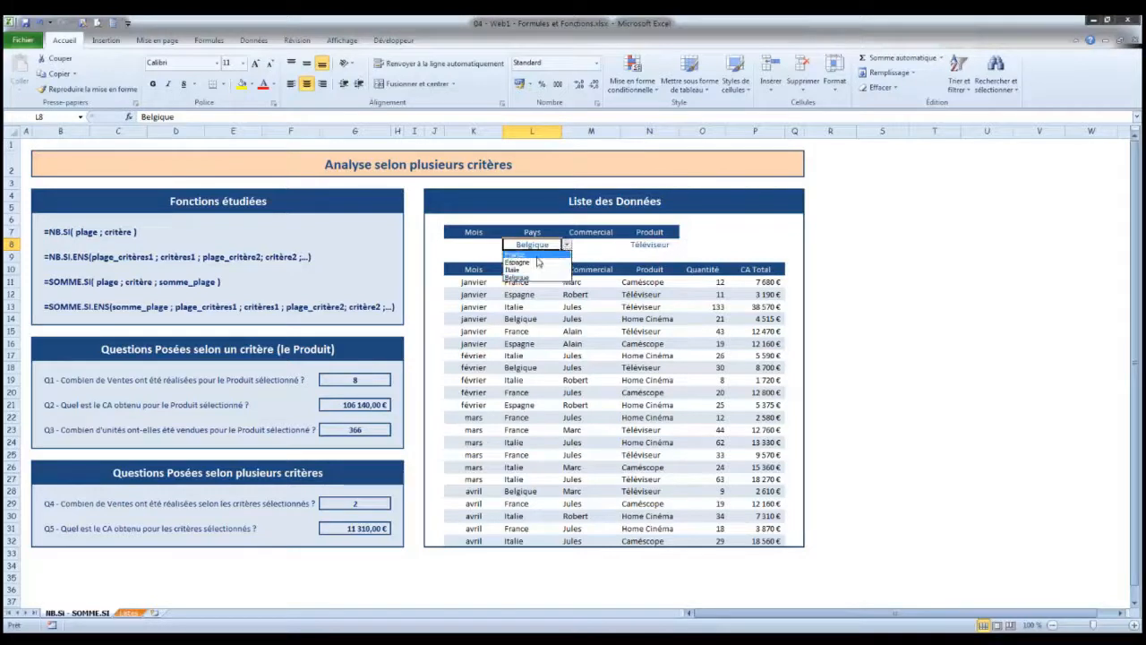
pyautogui.click(530, 254)
pyautogui.click(650, 242)
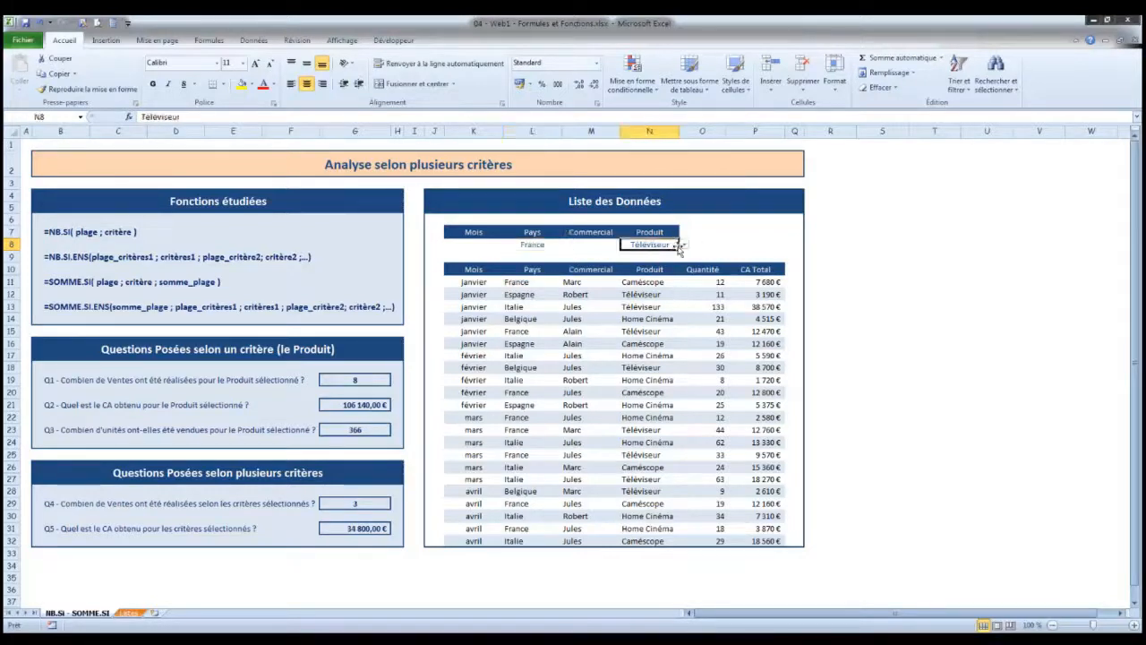
pyautogui.click(683, 244)
pyautogui.click(662, 256)
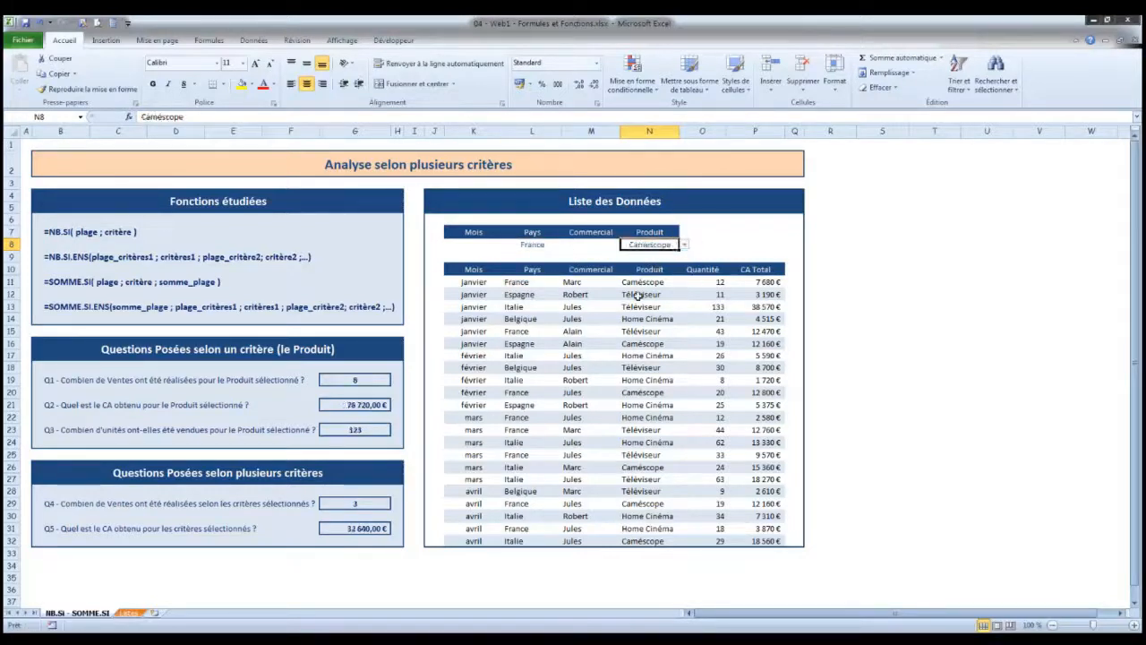
pyautogui.click(684, 245)
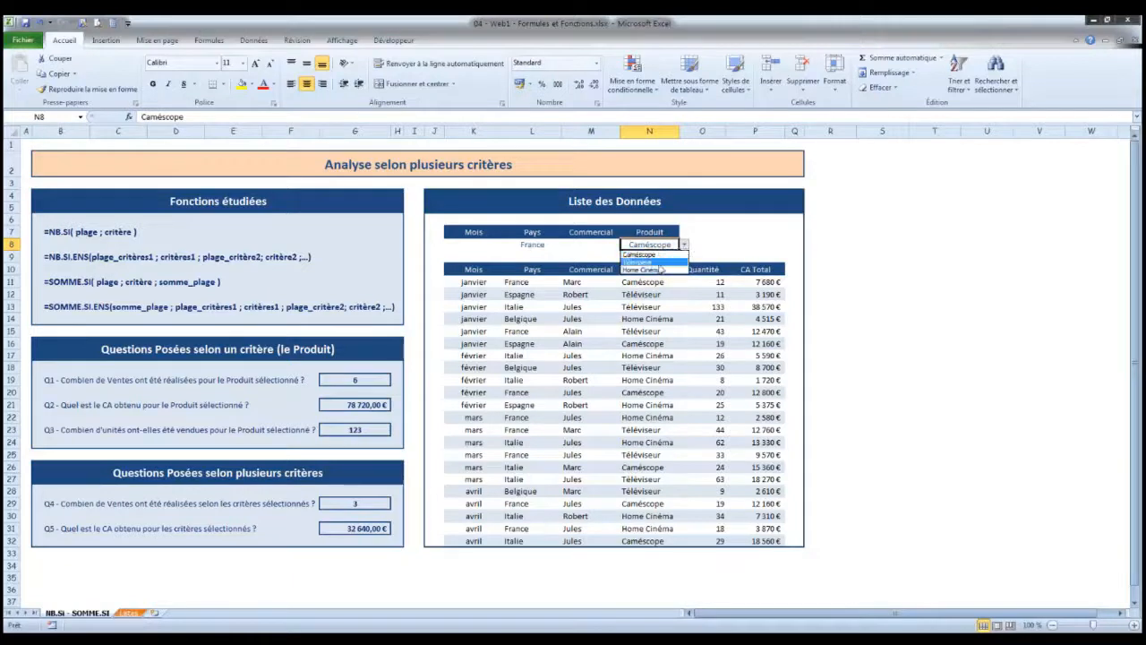
pyautogui.click(642, 261)
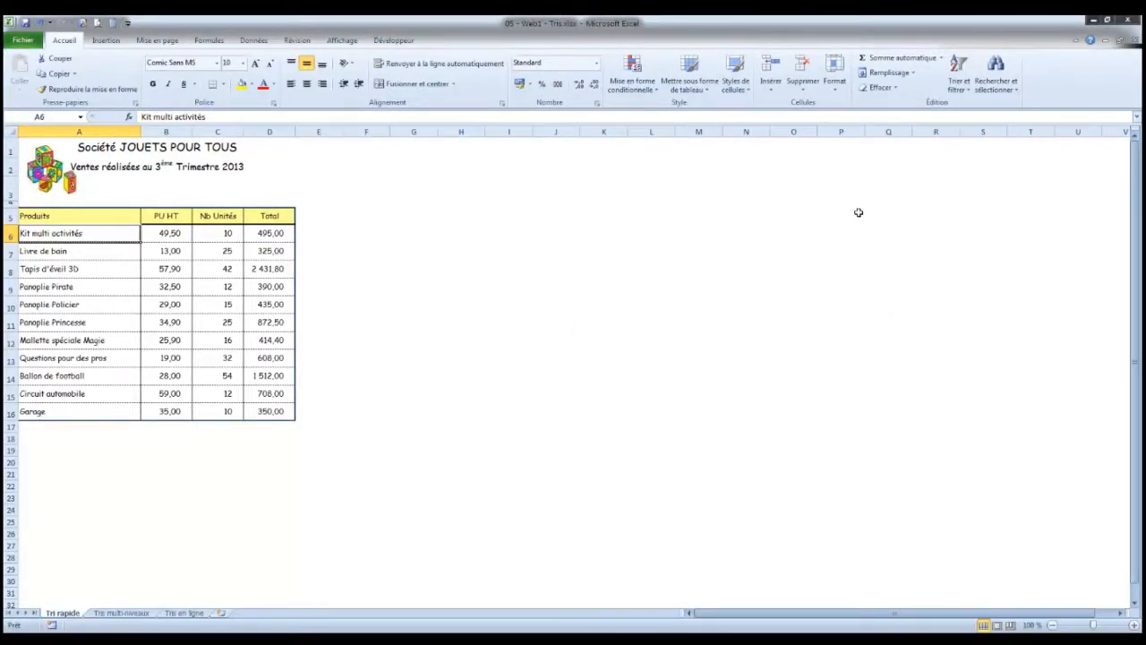
pyautogui.press('Right')
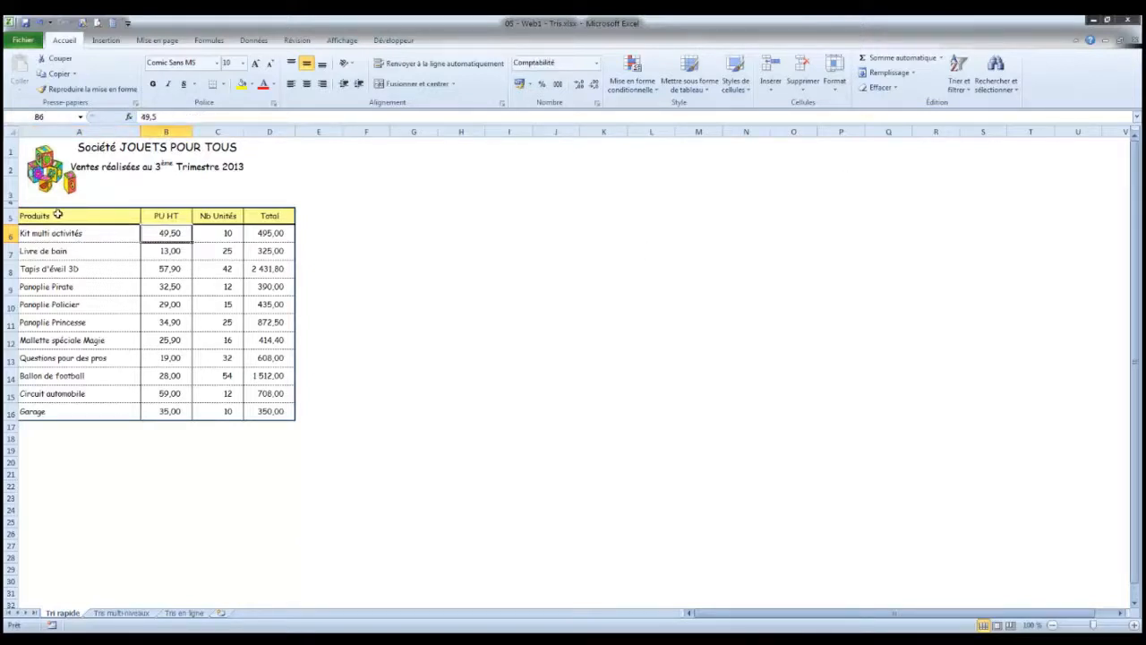
pyautogui.moveTo(57, 214); pyautogui.dragTo(249, 413)
pyautogui.moveTo(256, 411); pyautogui.dragTo(256, 411)
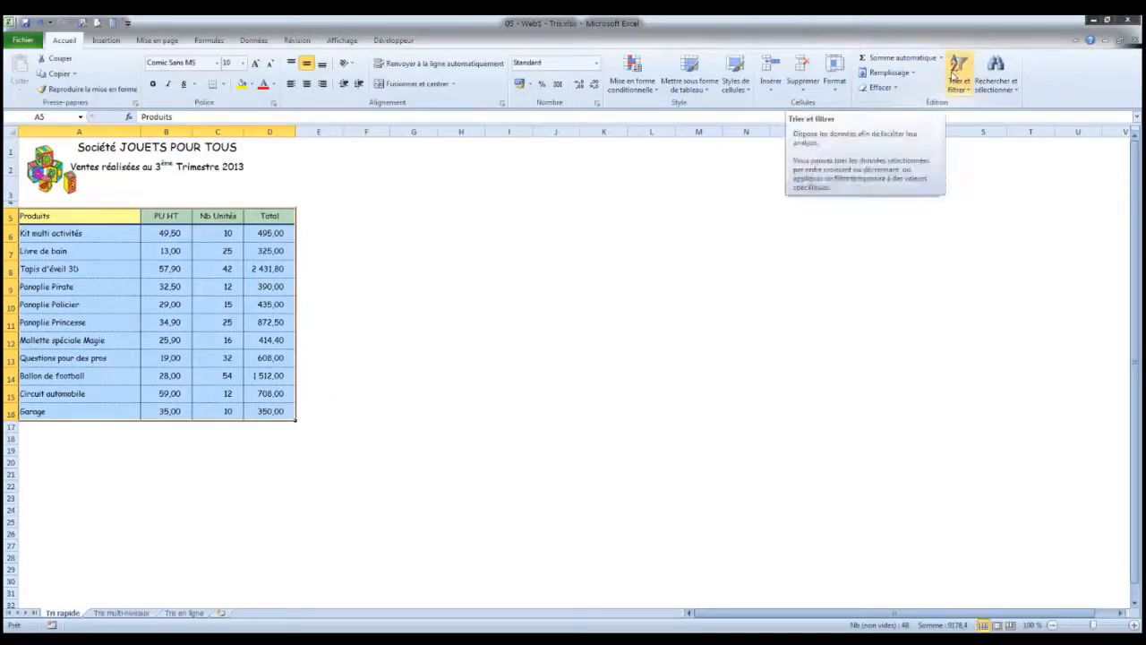
pyautogui.click(166, 253)
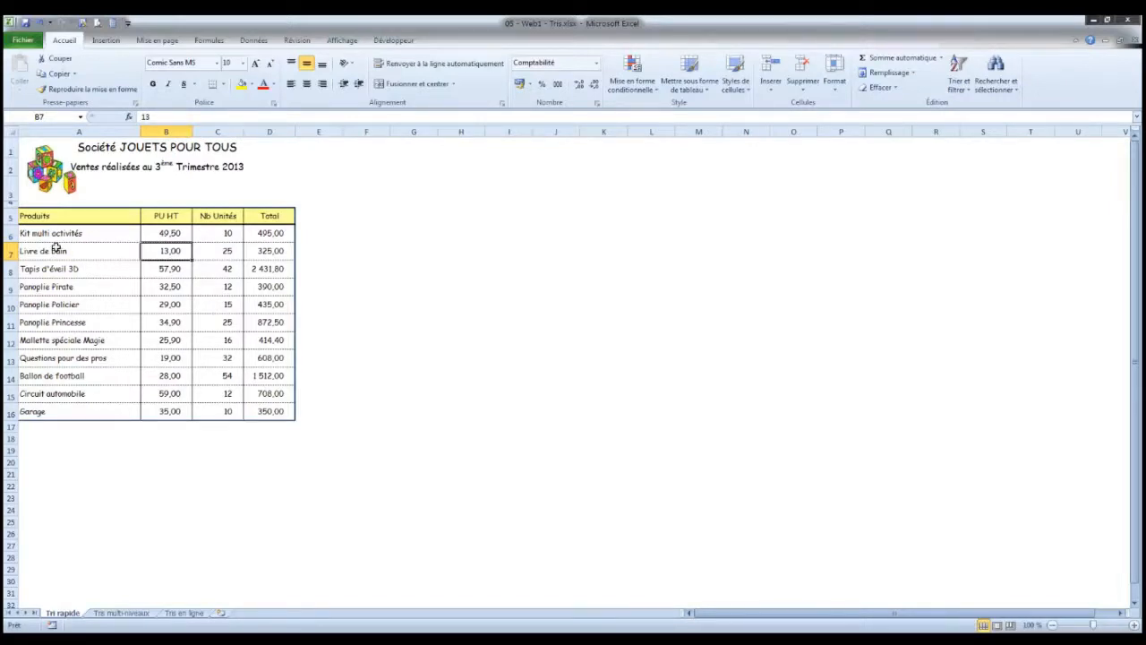
# Step: Sort the product table on the Tri rapide sheet by the PU HT column from smallest to largest
pyautogui.click(159, 305)
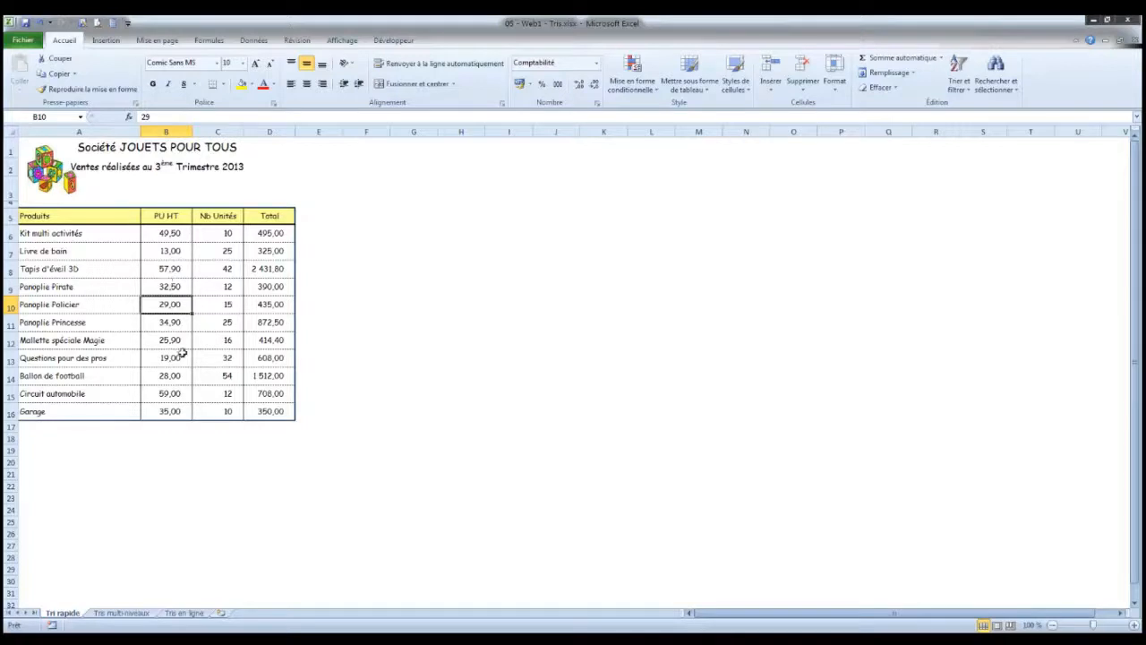
pyautogui.click(172, 266)
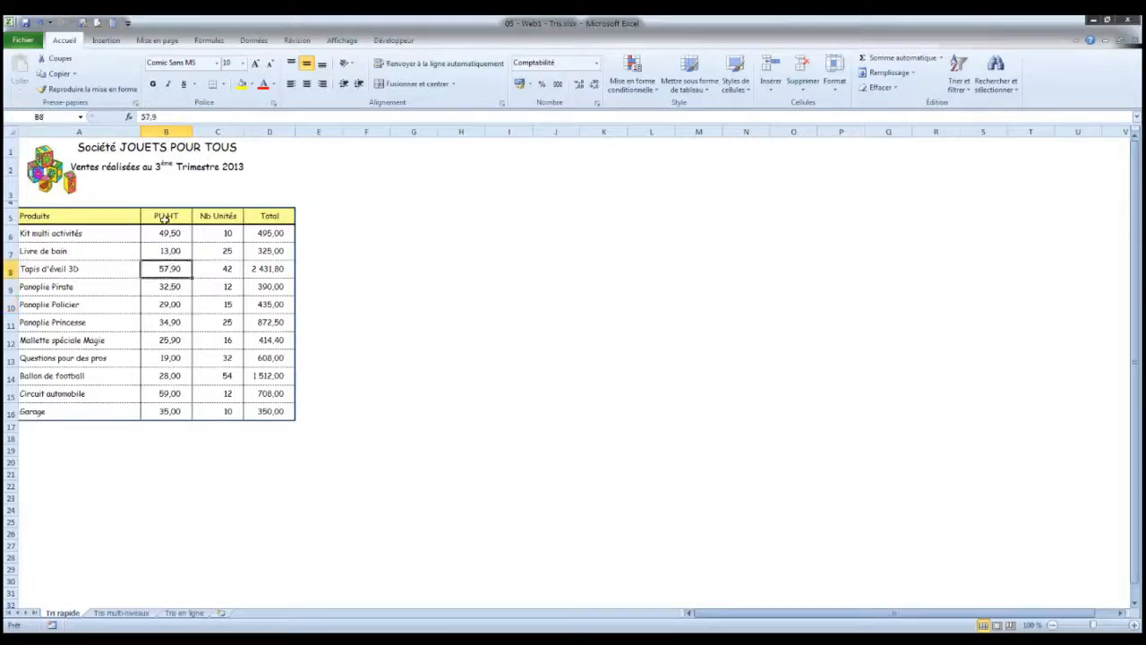
pyautogui.click(954, 89)
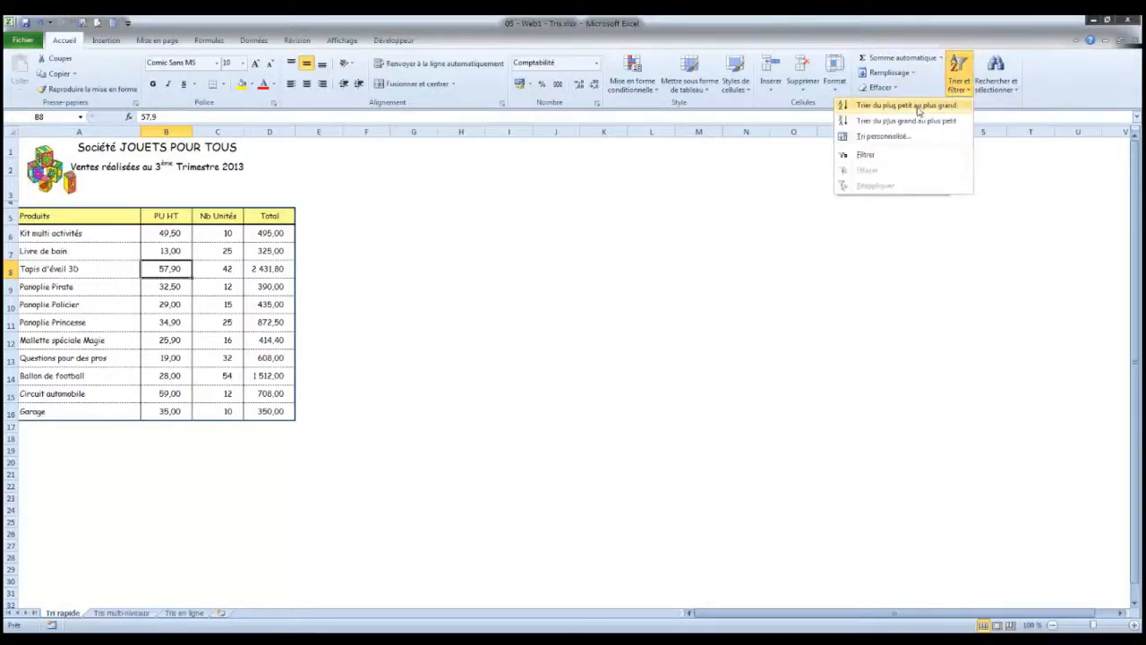
pyautogui.click(918, 111)
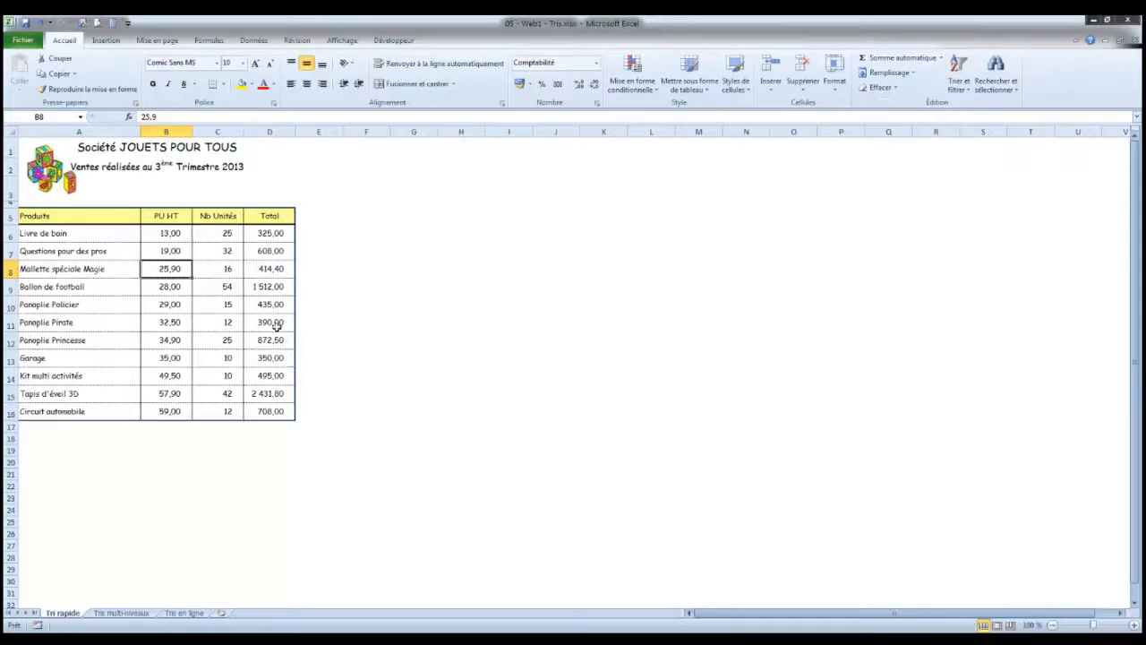
# Step: Sort the product table alphabetically from A to Z by the Produits column
pyautogui.click(69, 232)
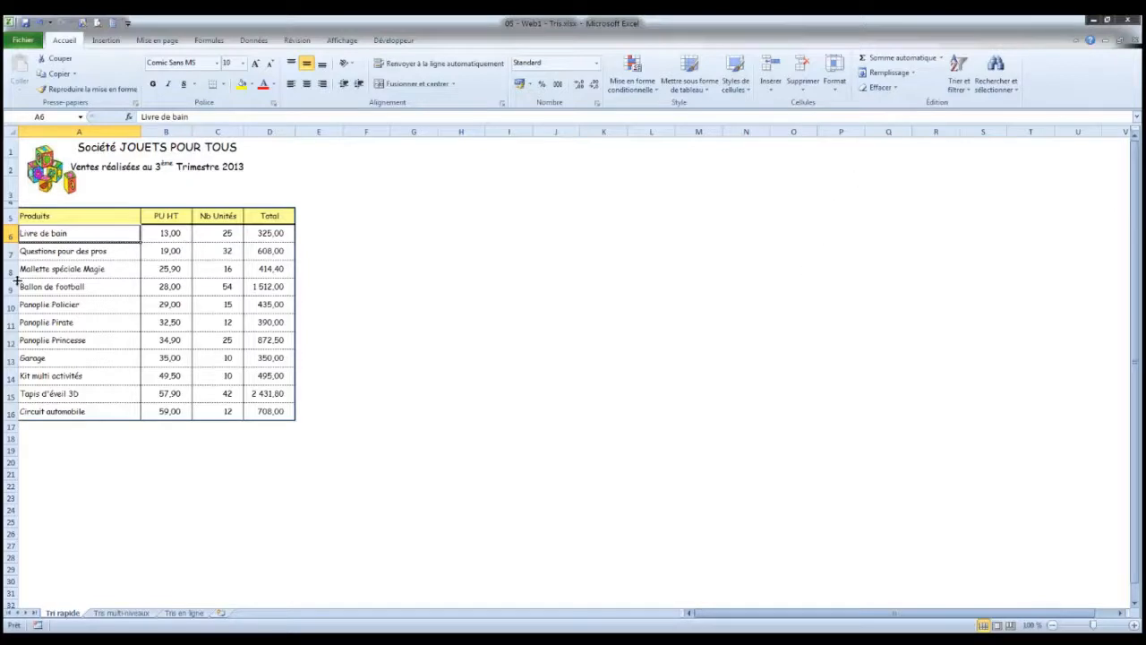
pyautogui.click(58, 300)
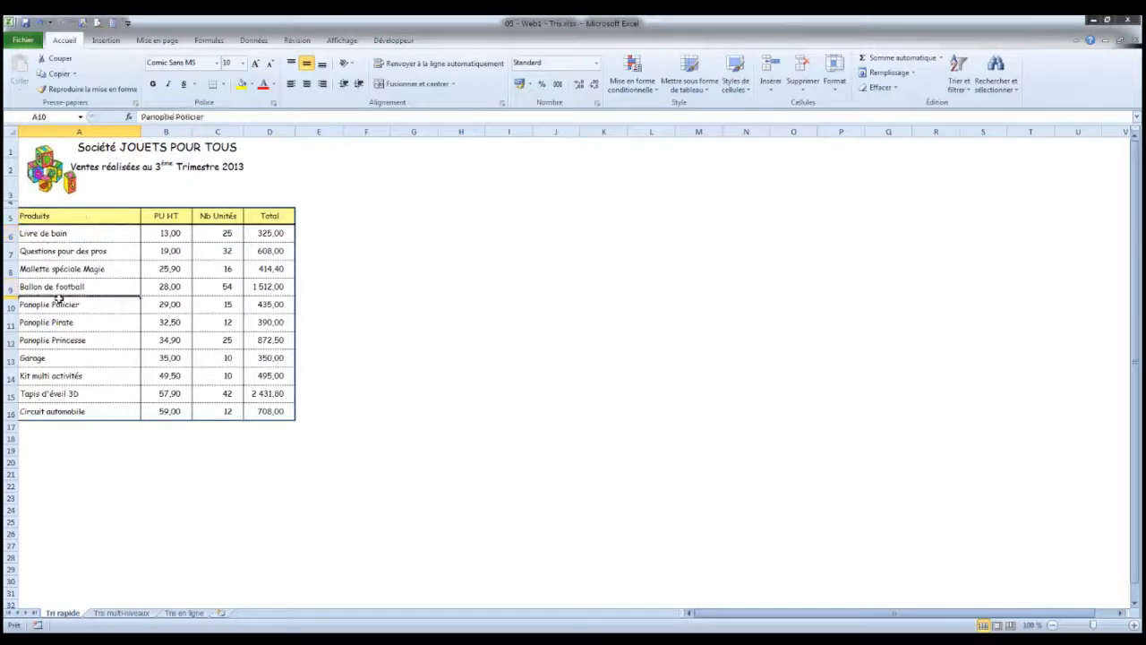
pyautogui.click(958, 85)
pyautogui.click(942, 108)
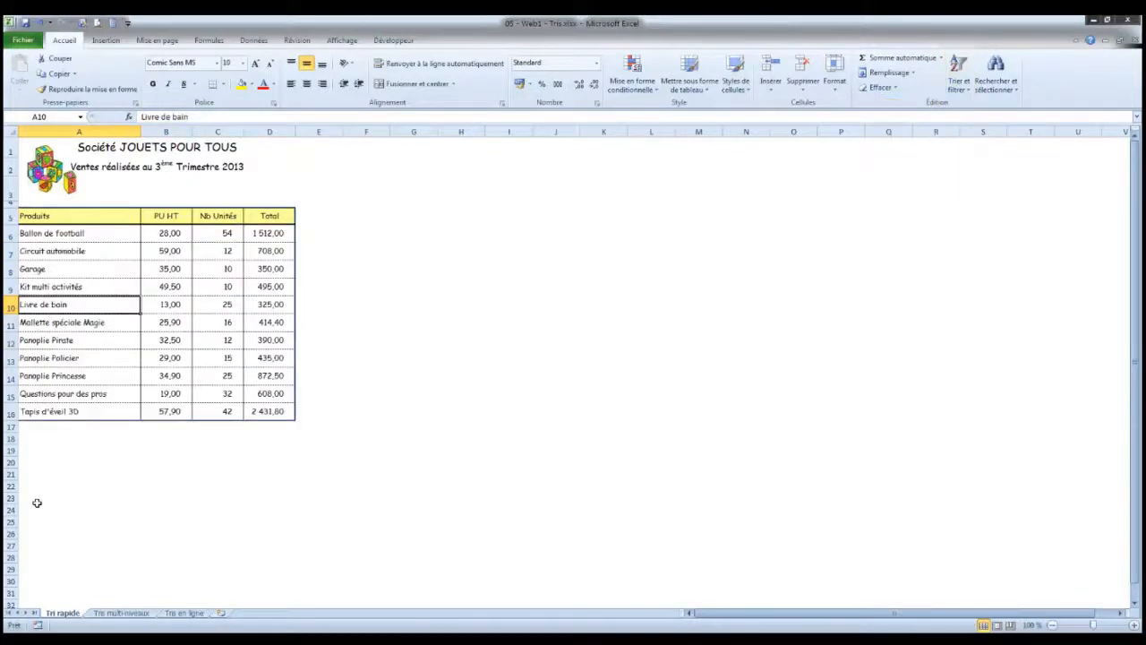
# Step: Start a custom sort of the VIDEODIAU sales table on the Tris multi-niveaux sheet, with Région as the first sort level
pyautogui.click(92, 222)
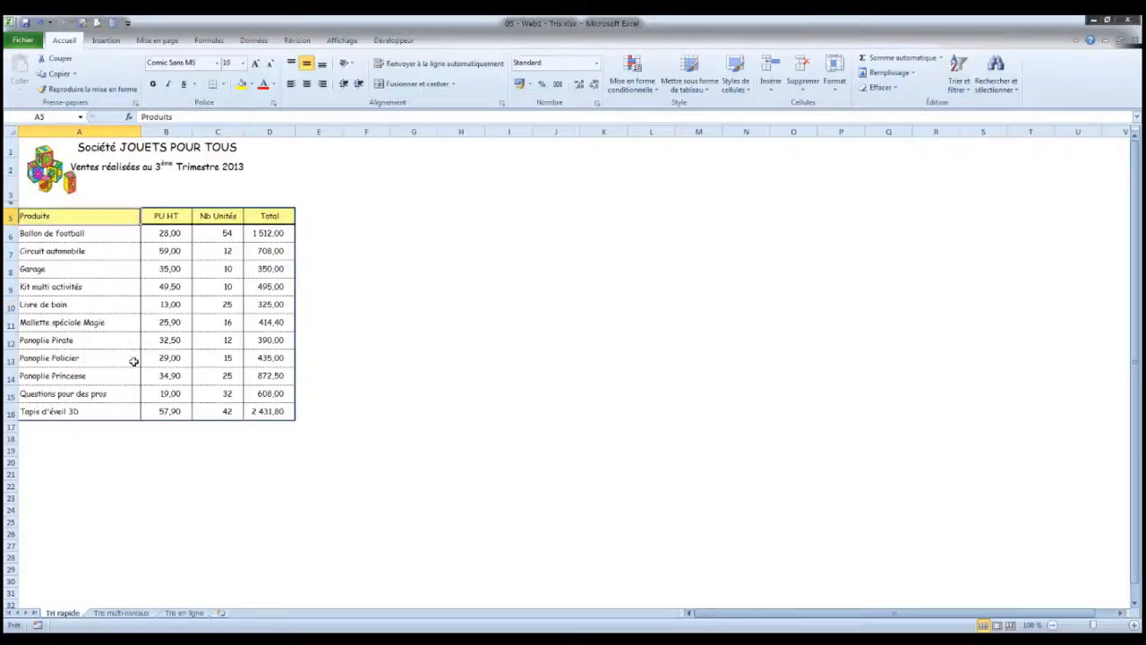
pyautogui.click(121, 612)
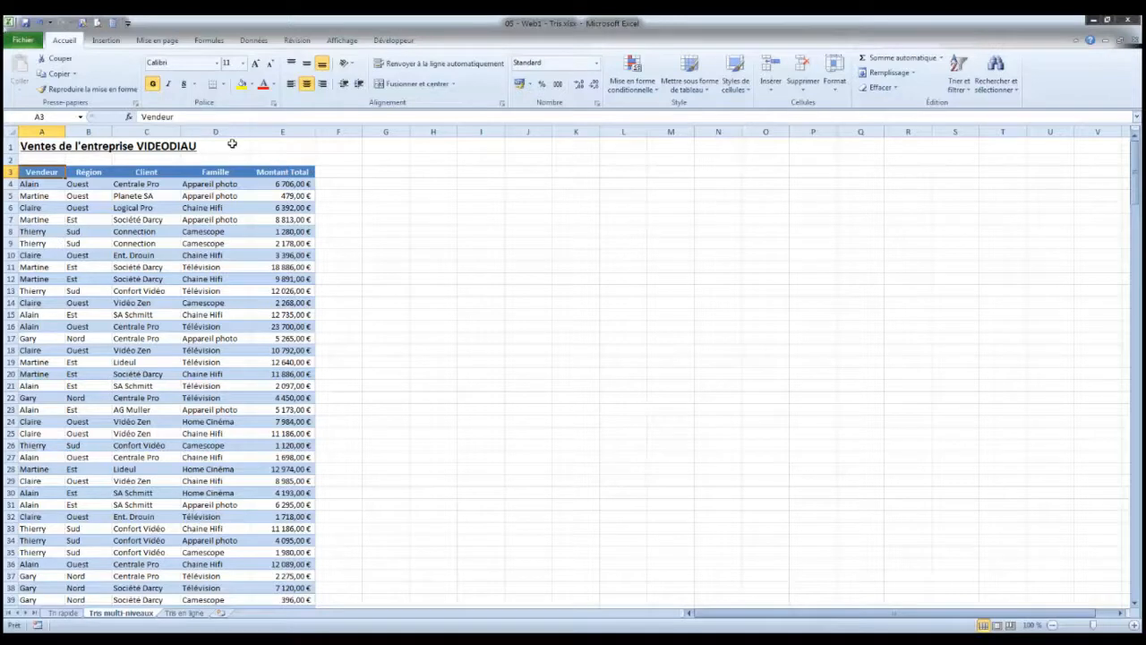
pyautogui.click(118, 270)
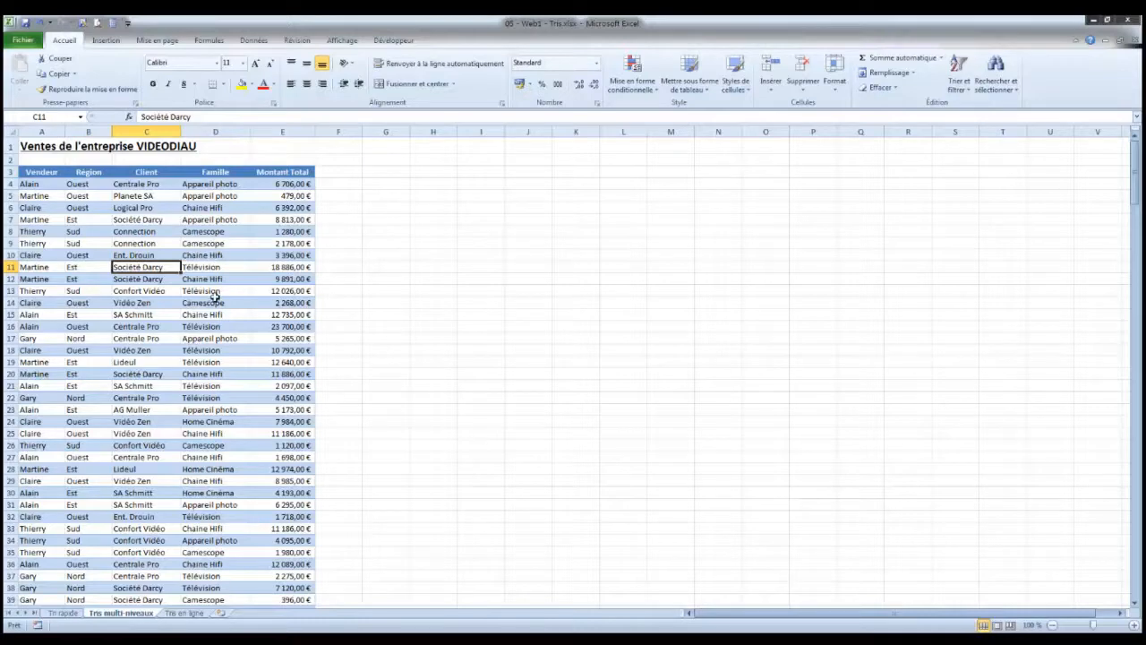
pyautogui.click(958, 87)
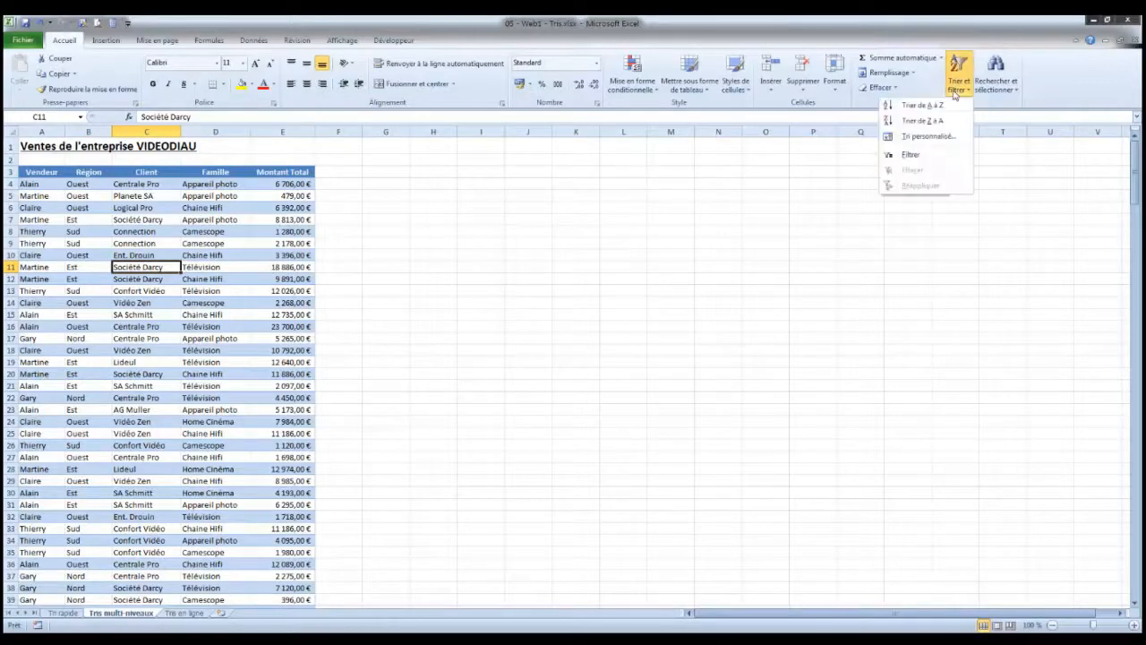
pyautogui.click(953, 136)
pyautogui.moveTo(409, 226); pyautogui.dragTo(592, 153)
pyautogui.click(513, 196)
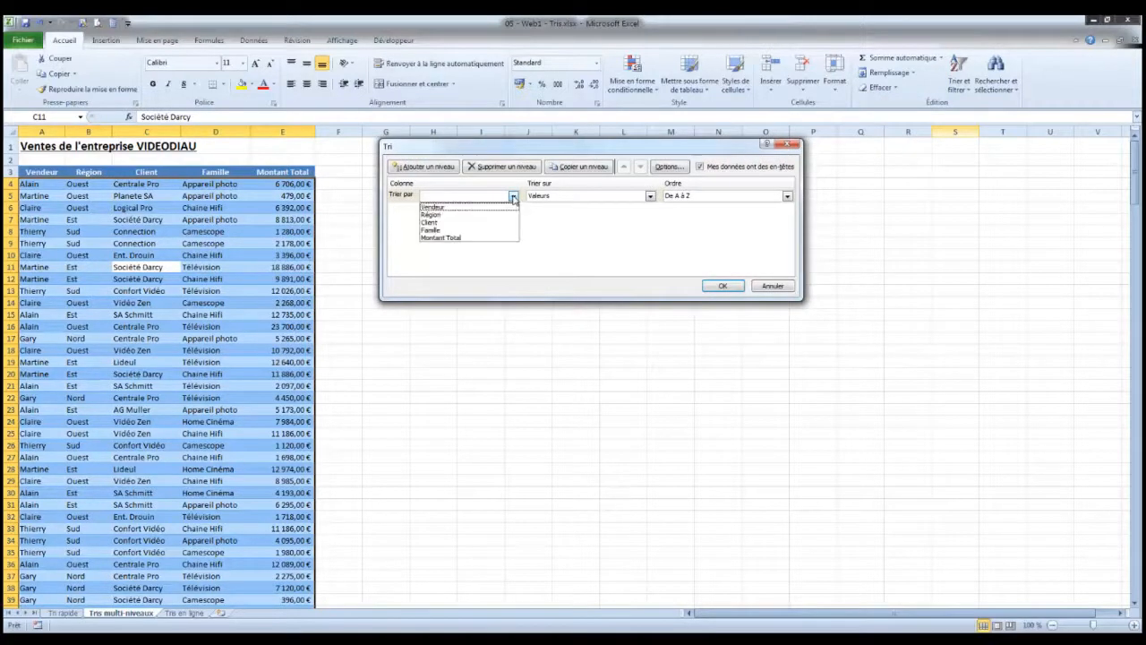
pyautogui.click(457, 216)
# Step: Add Vendeur as the second sort level and Famille as the third
pyautogui.click(428, 166)
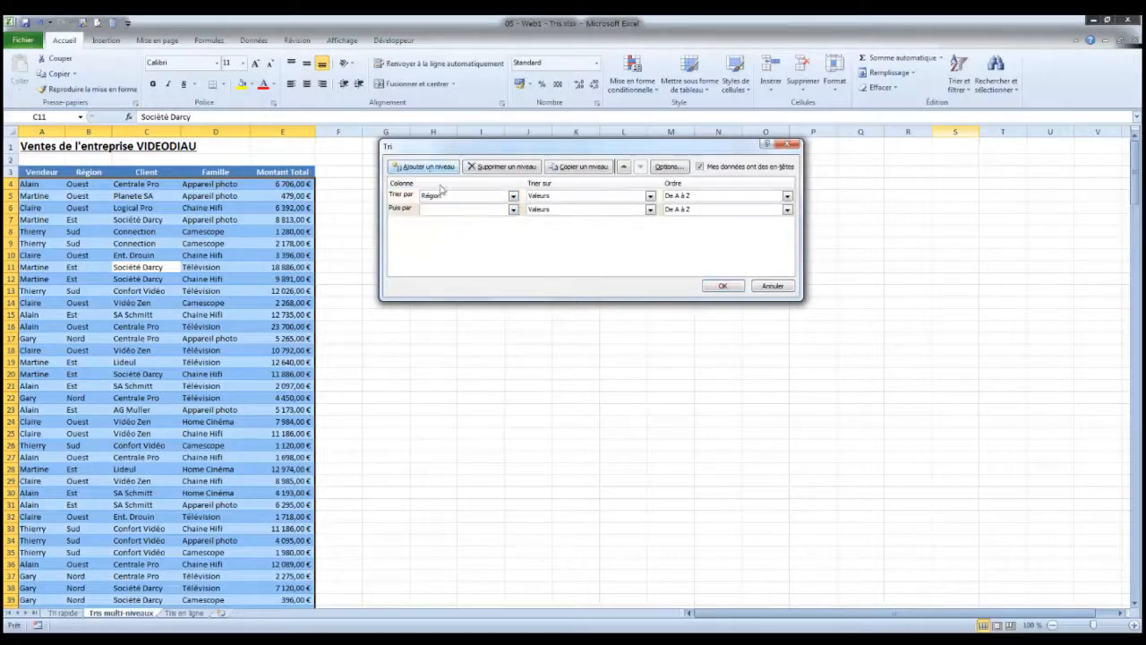
pyautogui.click(513, 210)
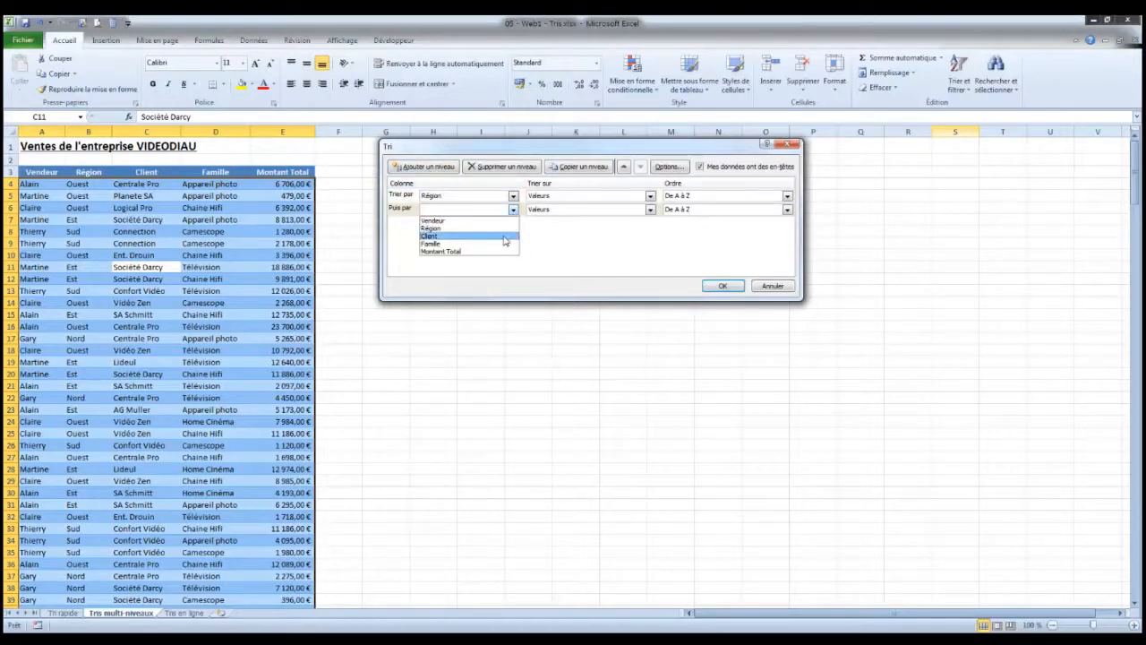
pyautogui.click(498, 220)
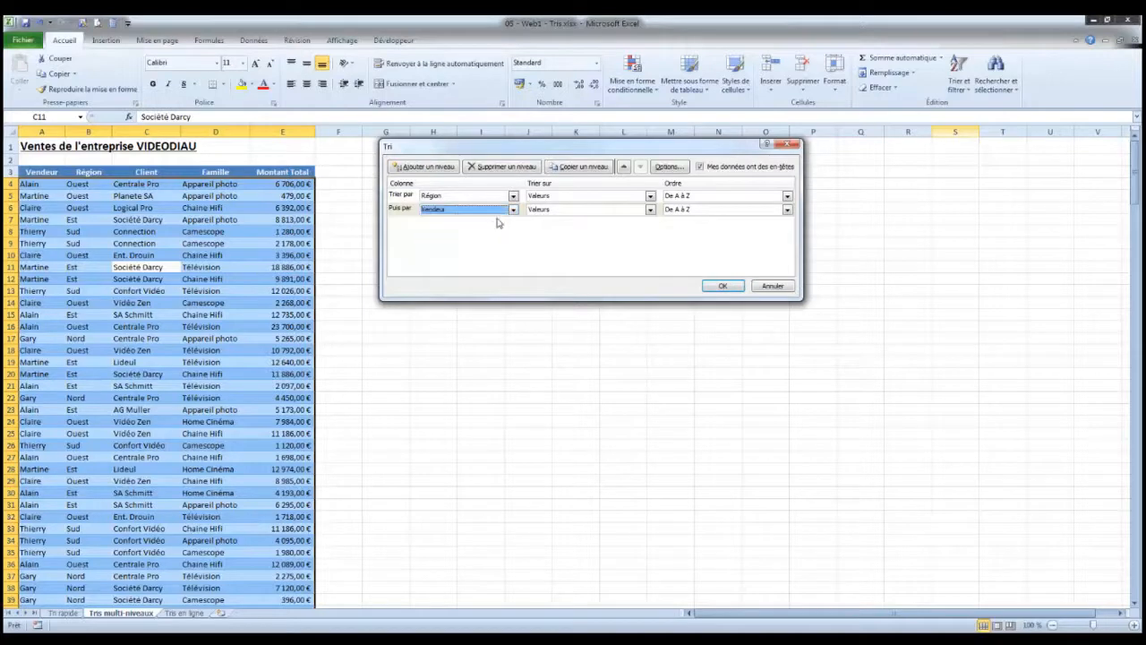
pyautogui.click(427, 168)
pyautogui.click(513, 223)
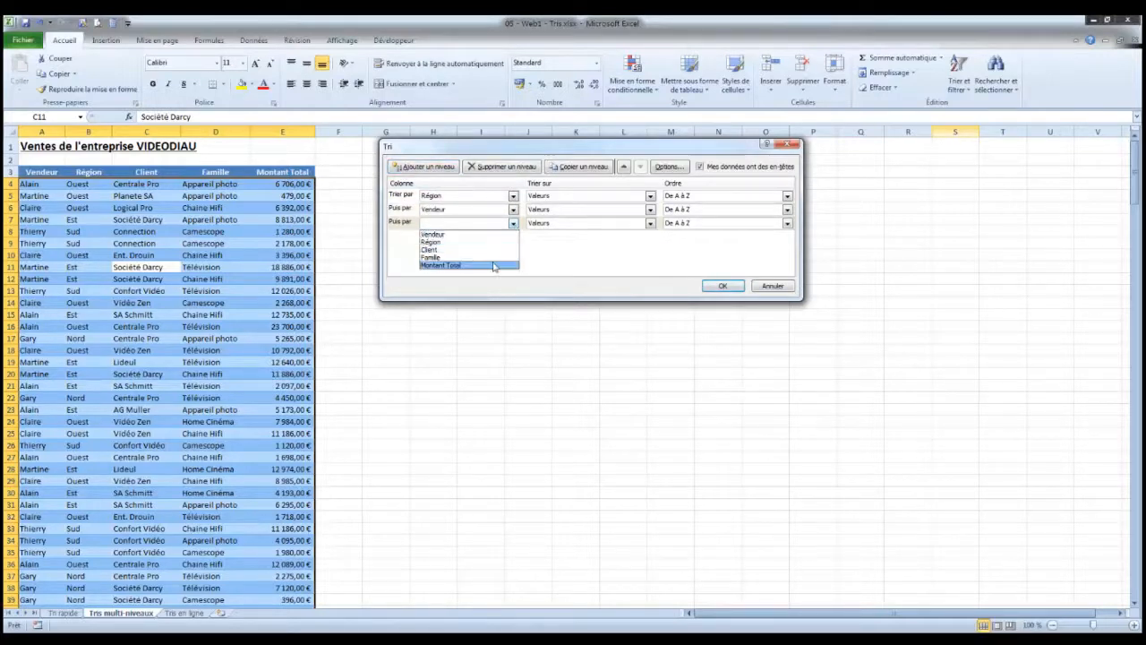
pyautogui.click(492, 258)
# Step: Add Montant Total as the fourth sort level, from smallest to largest, and apply the multi-level sort
pyautogui.click(427, 167)
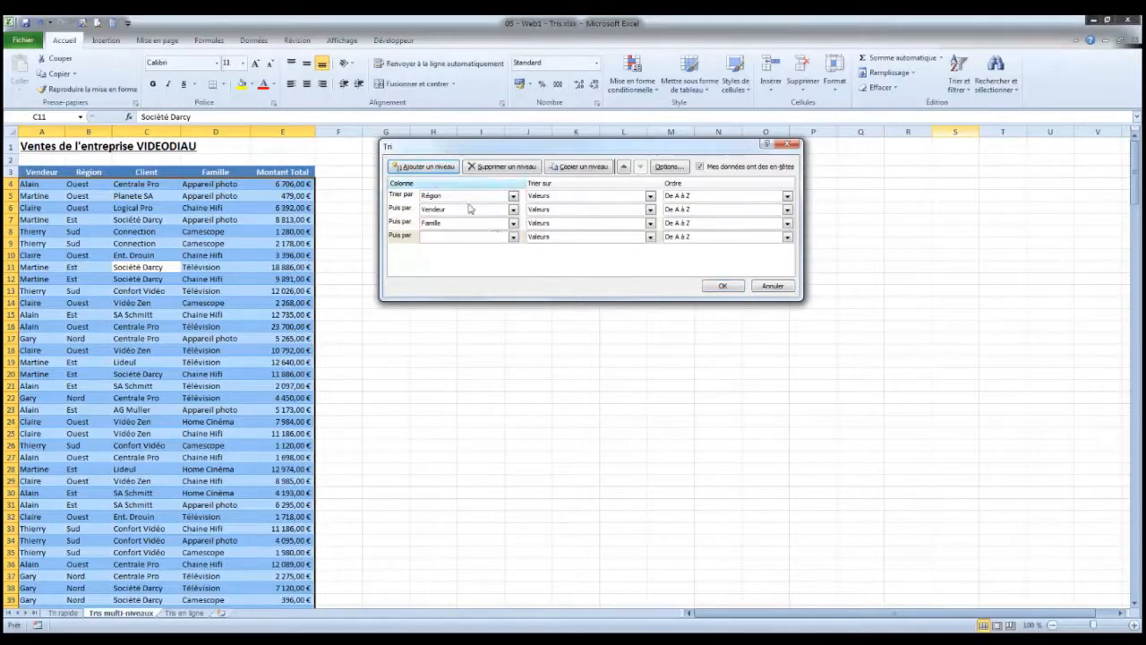
pyautogui.click(513, 236)
pyautogui.click(498, 278)
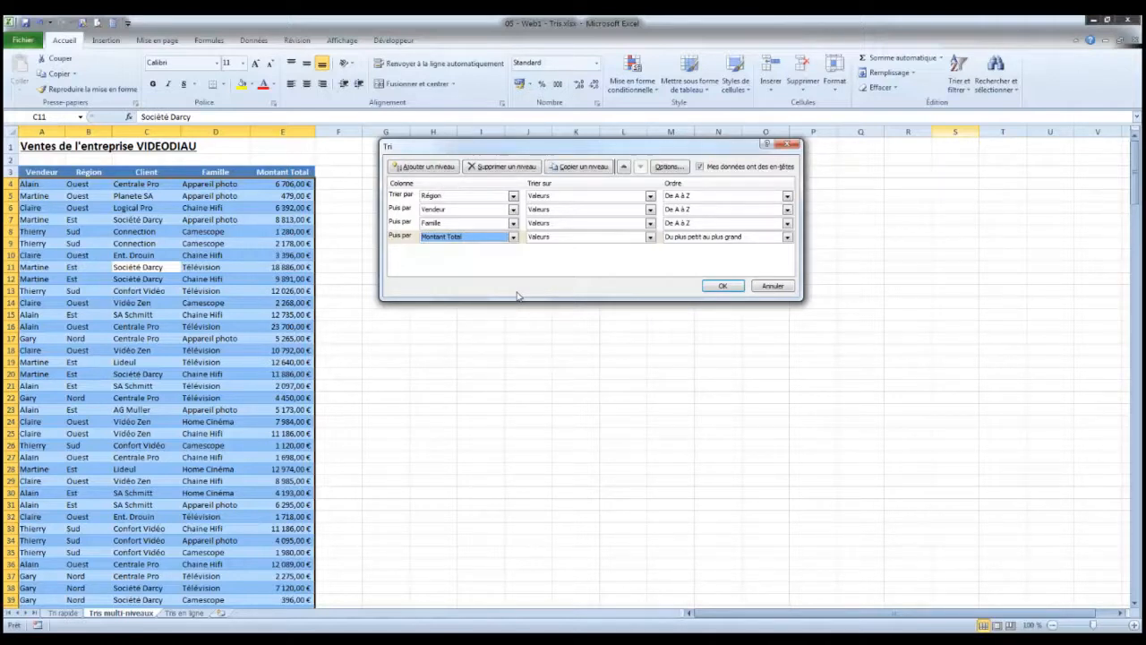
pyautogui.click(722, 286)
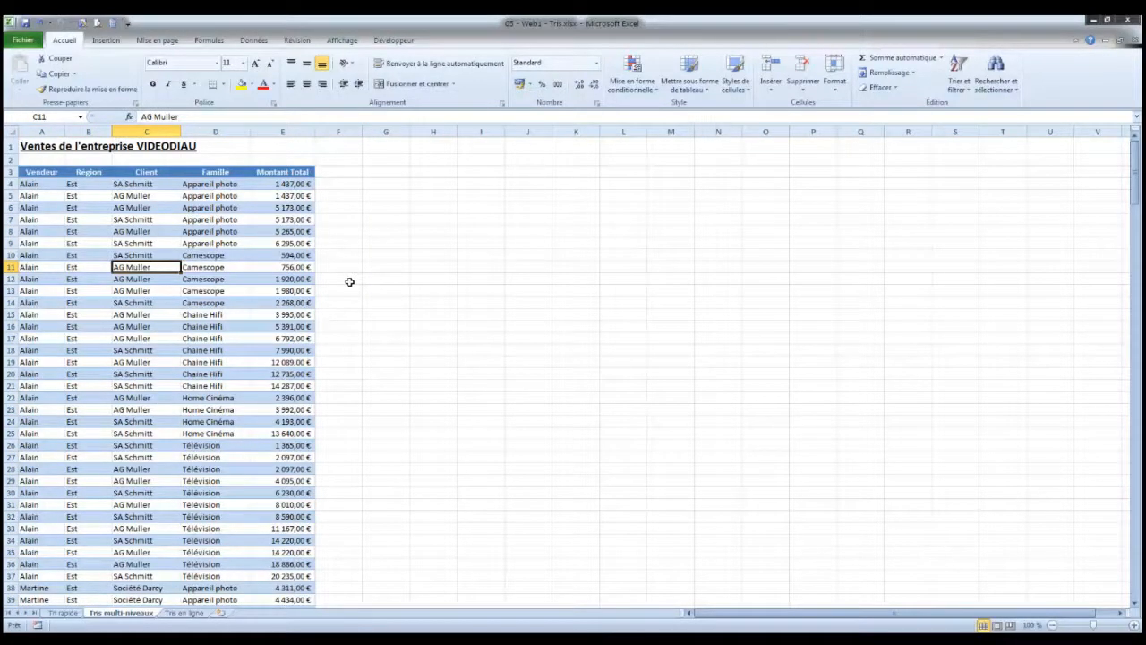
# Step: Examine the order of the sorted rows by Région, Vendeur, Famille and Montant Total throughout the sales table
pyautogui.scroll(-1, 105, 343)
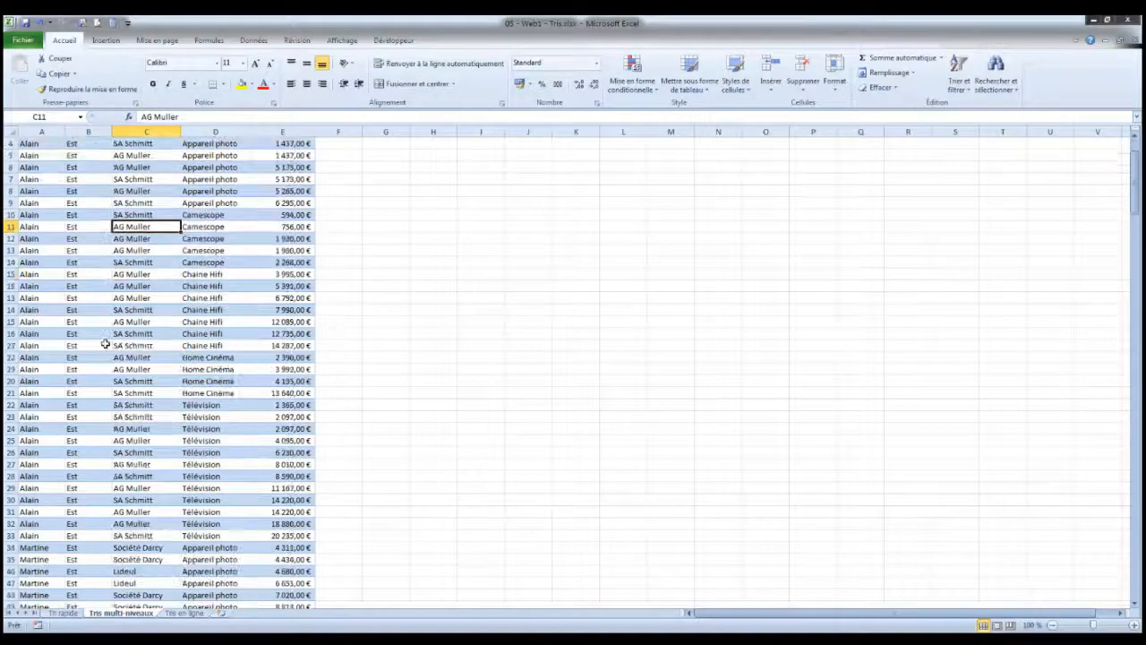
pyautogui.scroll(-20, 104, 344)
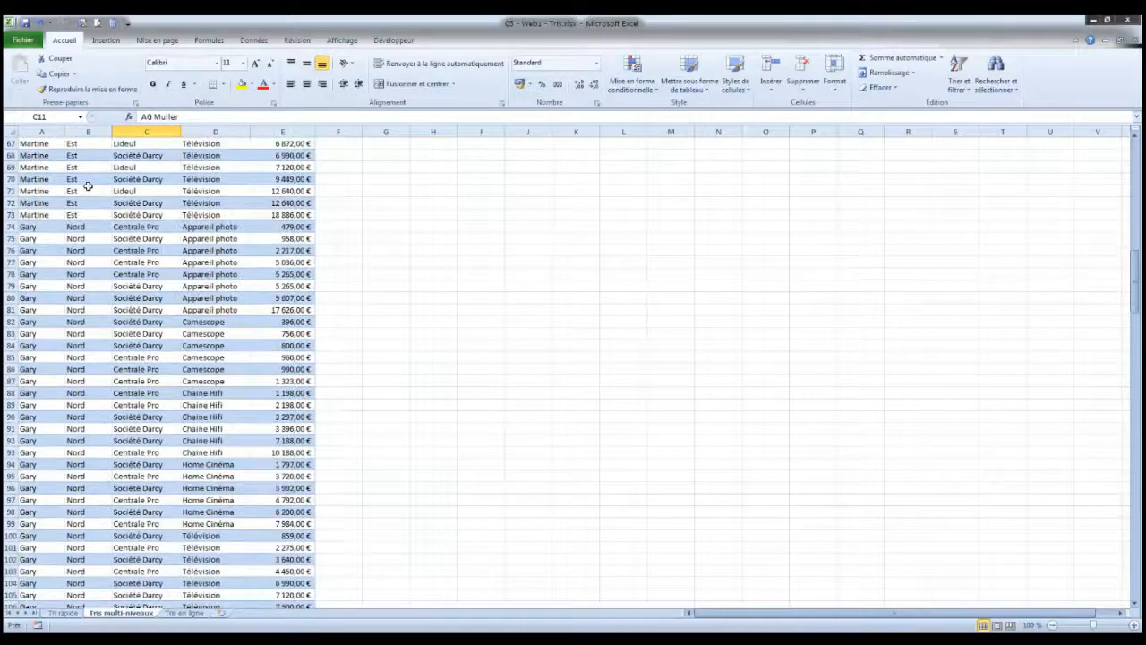
pyautogui.scroll(-20, 130, 452)
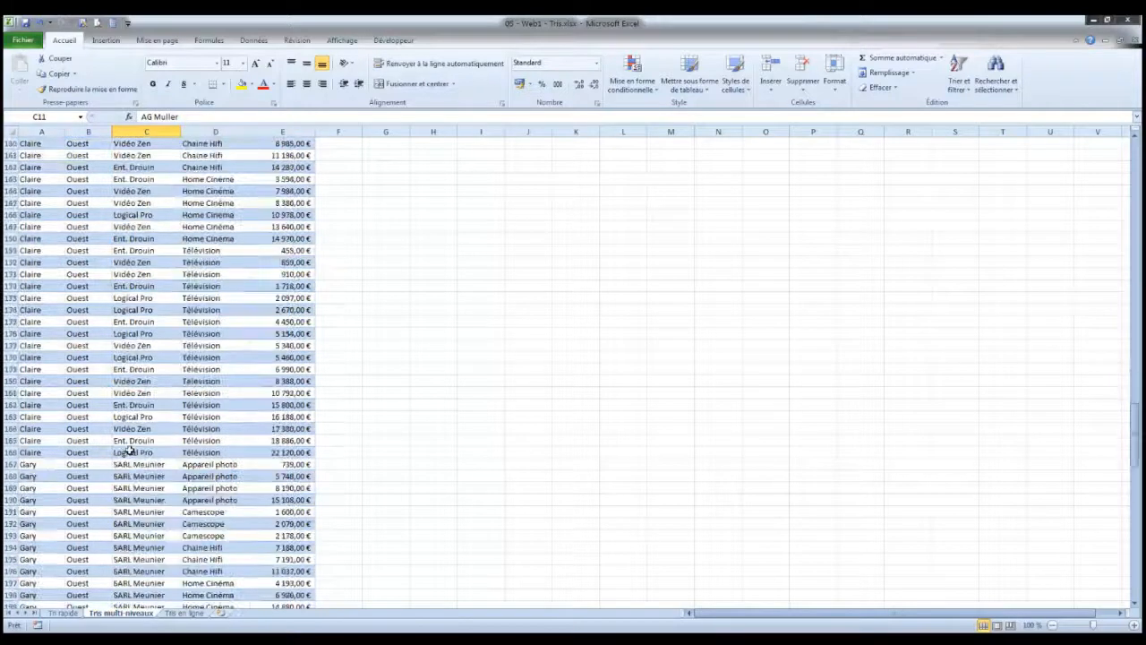
pyautogui.scroll(-17, 130, 452)
pyautogui.scroll(8, 134, 466)
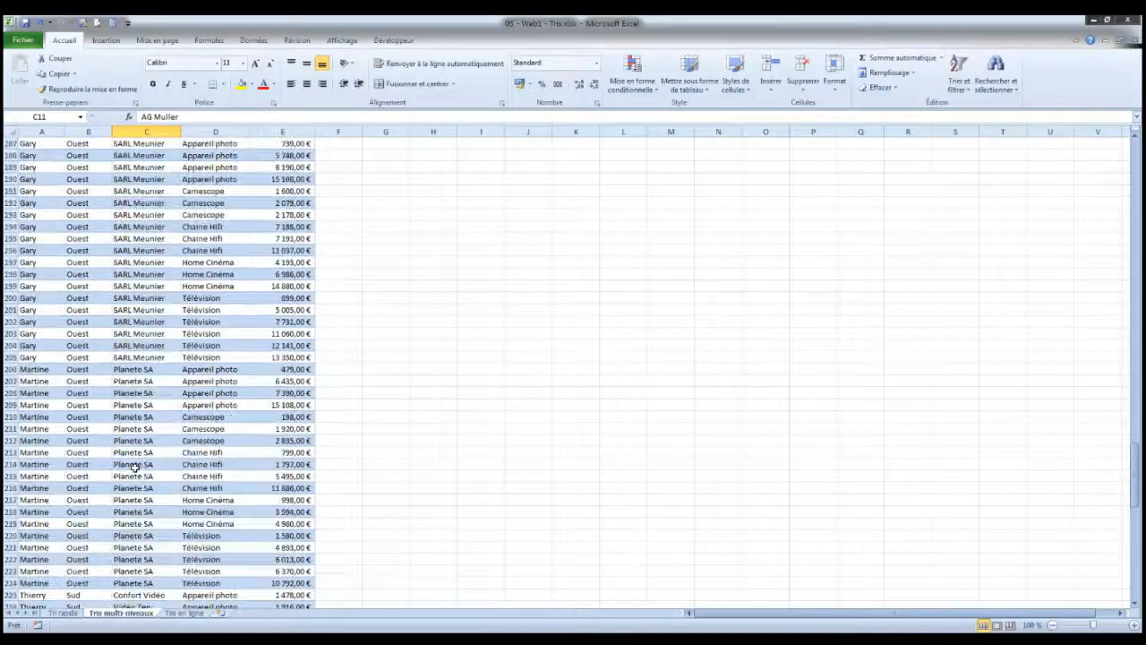
pyautogui.scroll(7, 135, 465)
pyautogui.hotkey('ctrl', 'Home')
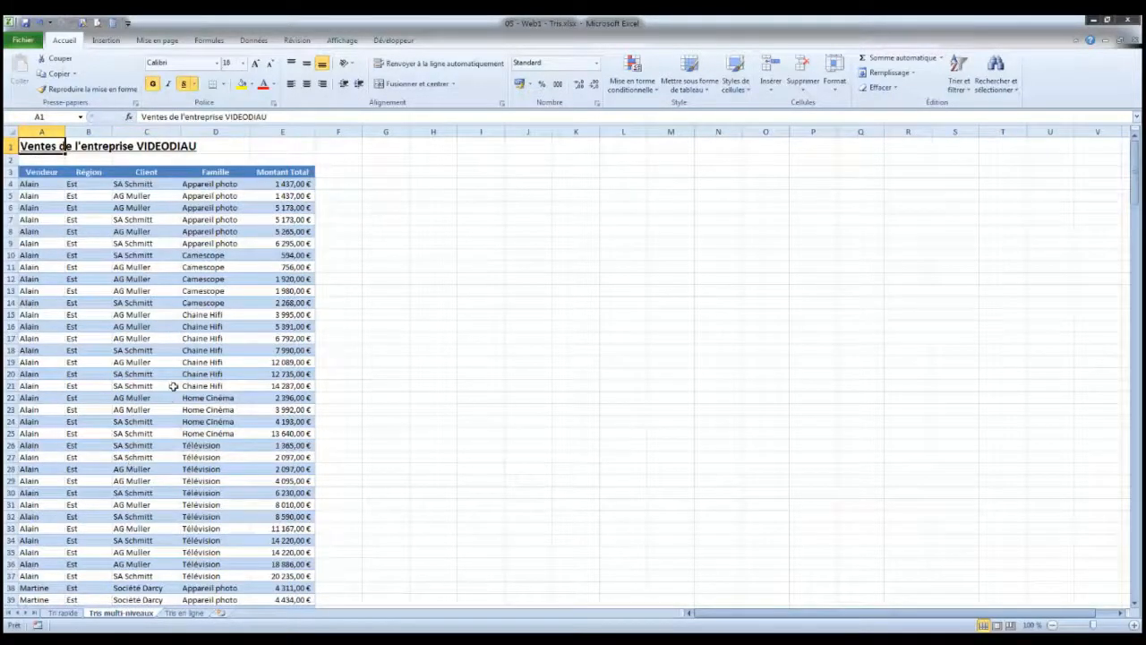
pyautogui.click(88, 185)
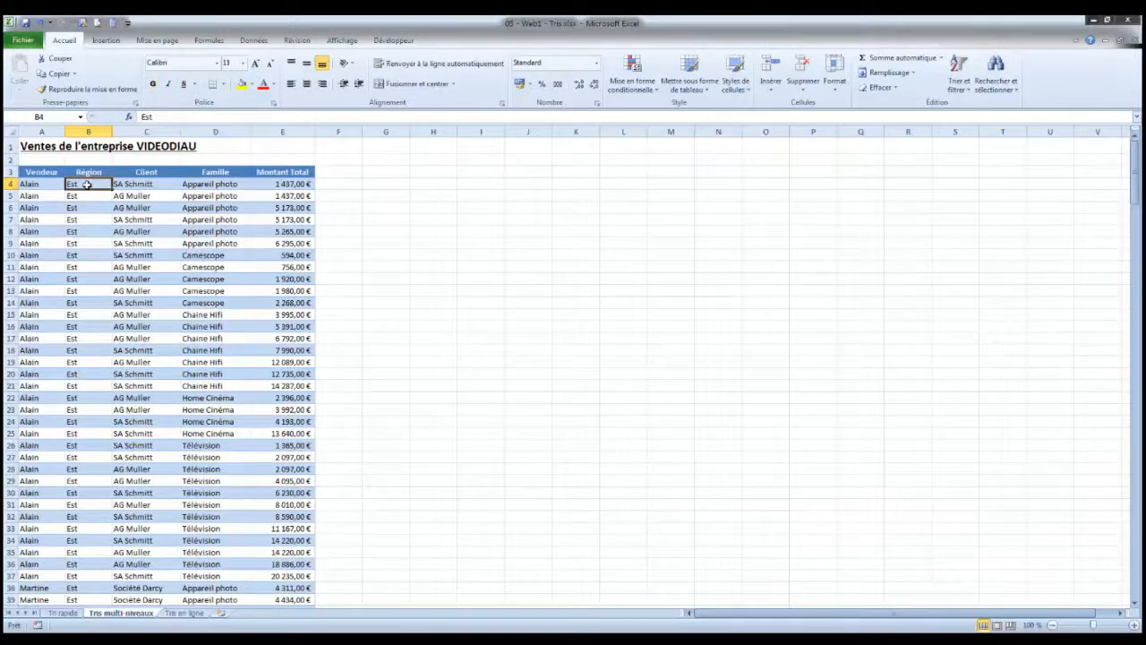
pyautogui.click(28, 183)
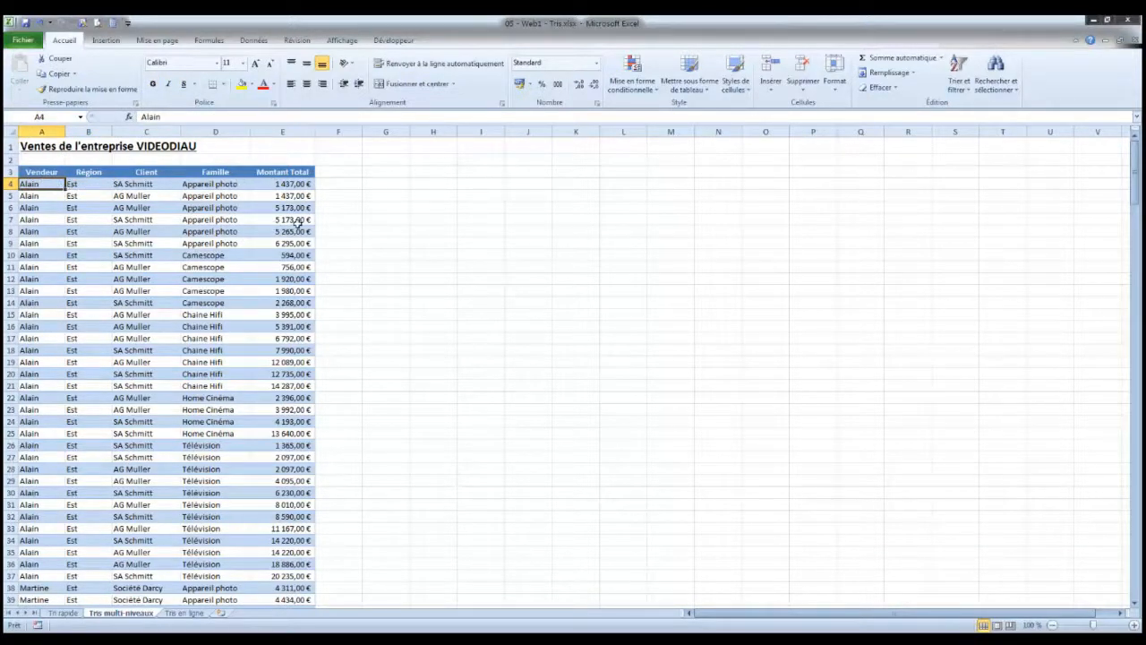
pyautogui.moveTo(299, 184); pyautogui.dragTo(300, 242)
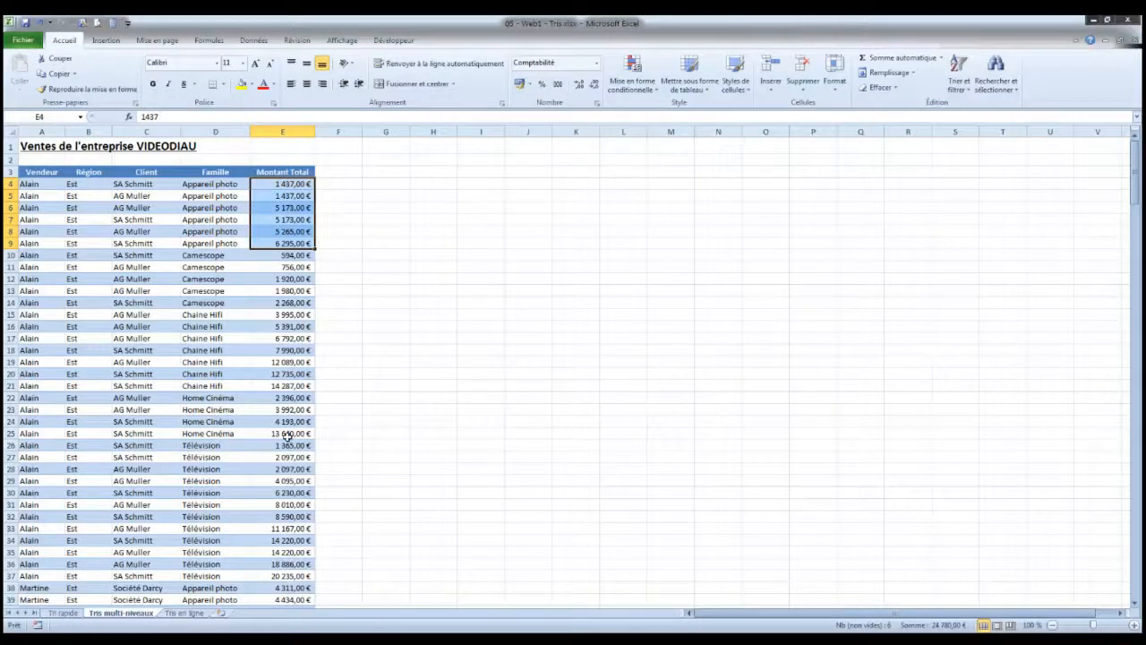
# Step: On the Tris en ligne sheet, start a custom sort of C9:K10 with its orientation set to De la gauche vers la droite
pyautogui.click(186, 613)
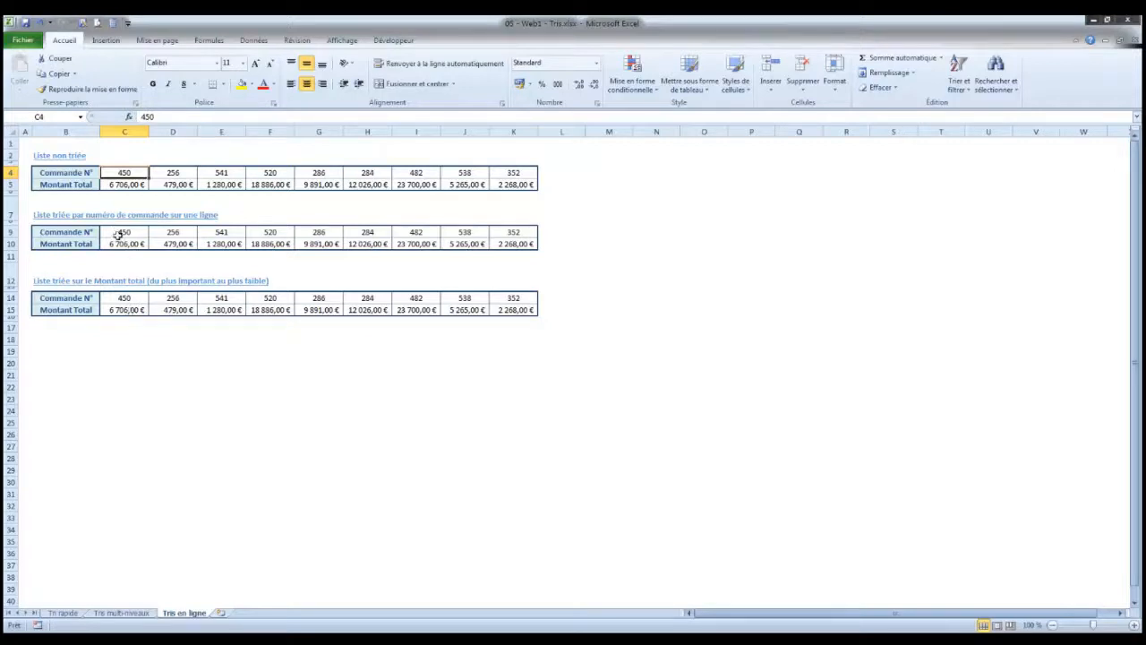
pyautogui.moveTo(119, 232); pyautogui.dragTo(518, 242)
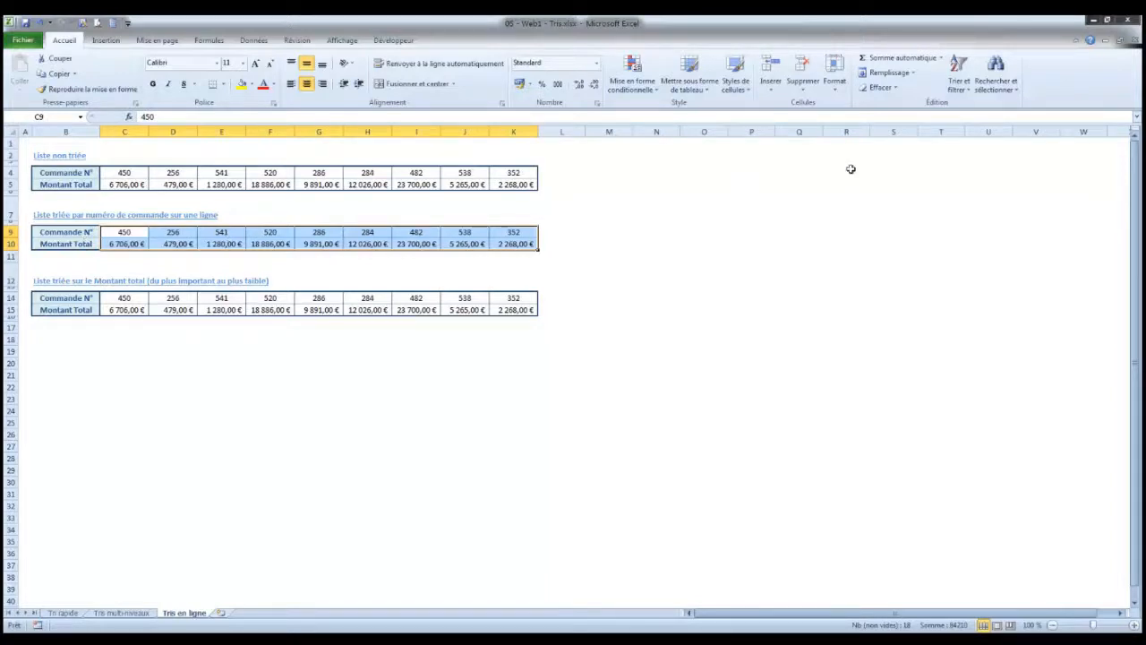
pyautogui.click(956, 85)
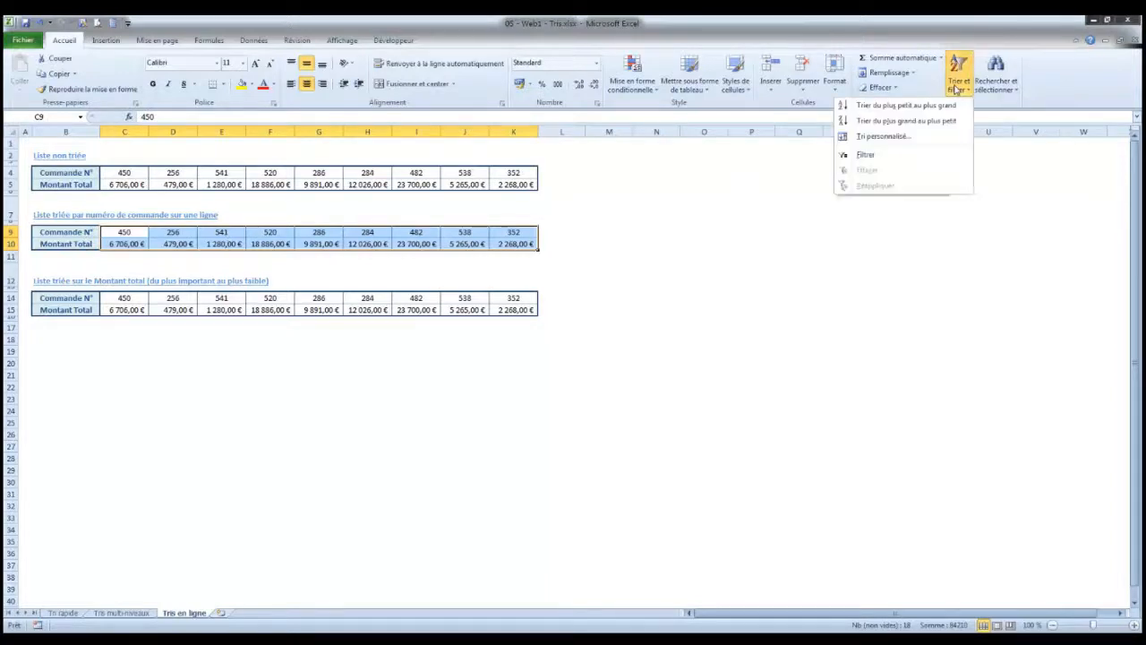
pyautogui.click(872, 137)
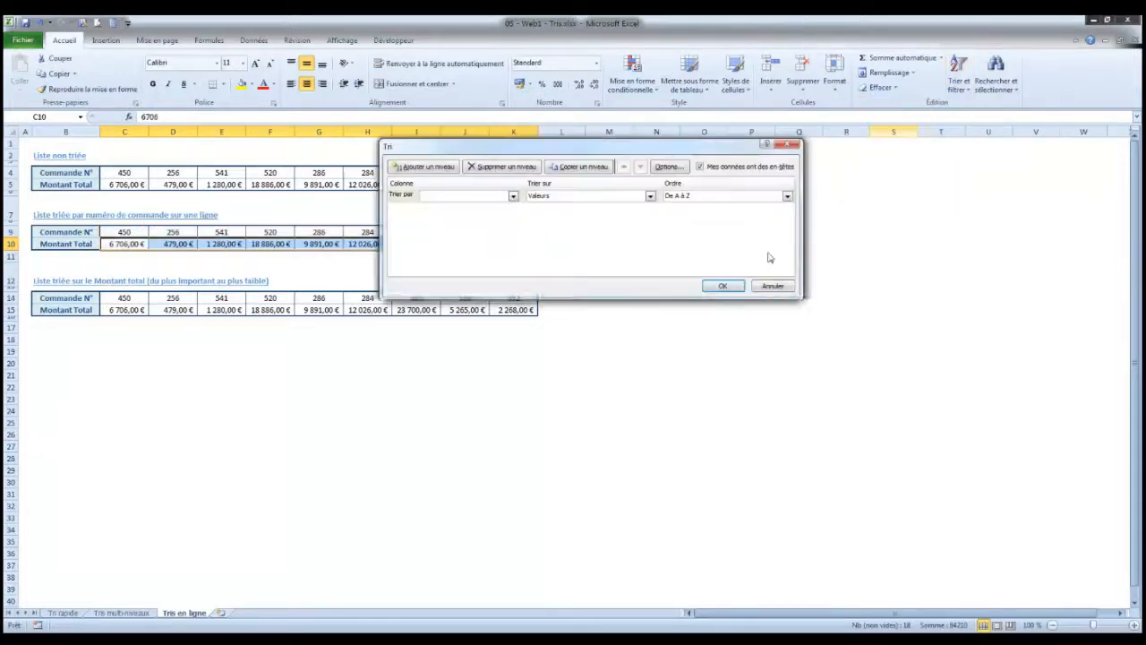
pyautogui.click(674, 170)
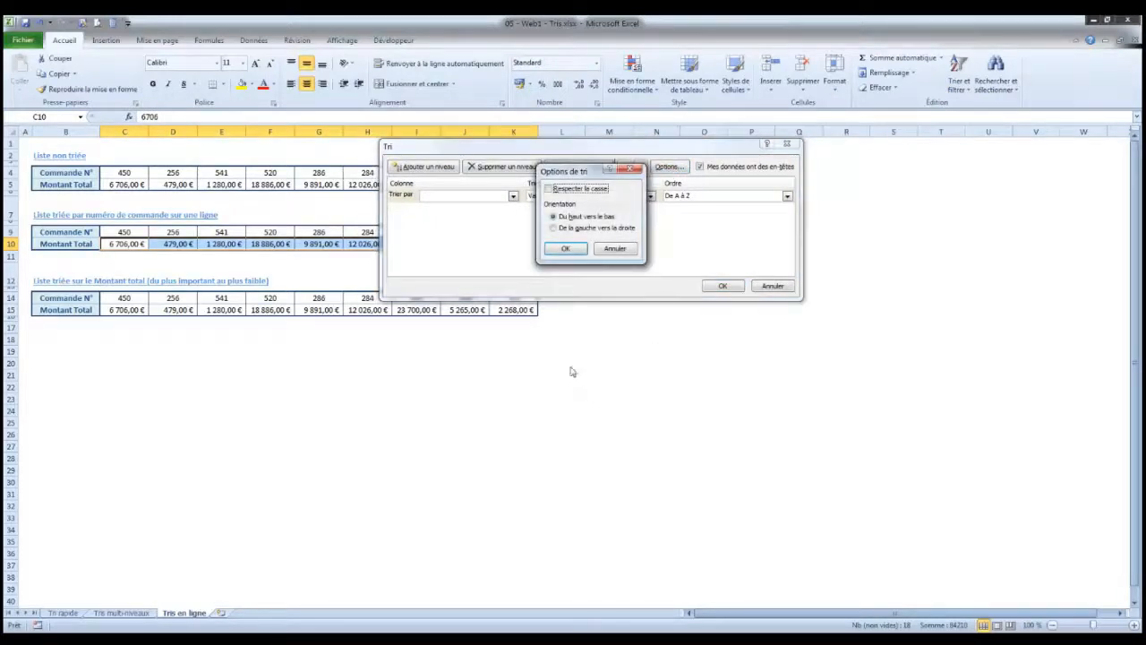
pyautogui.click(554, 228)
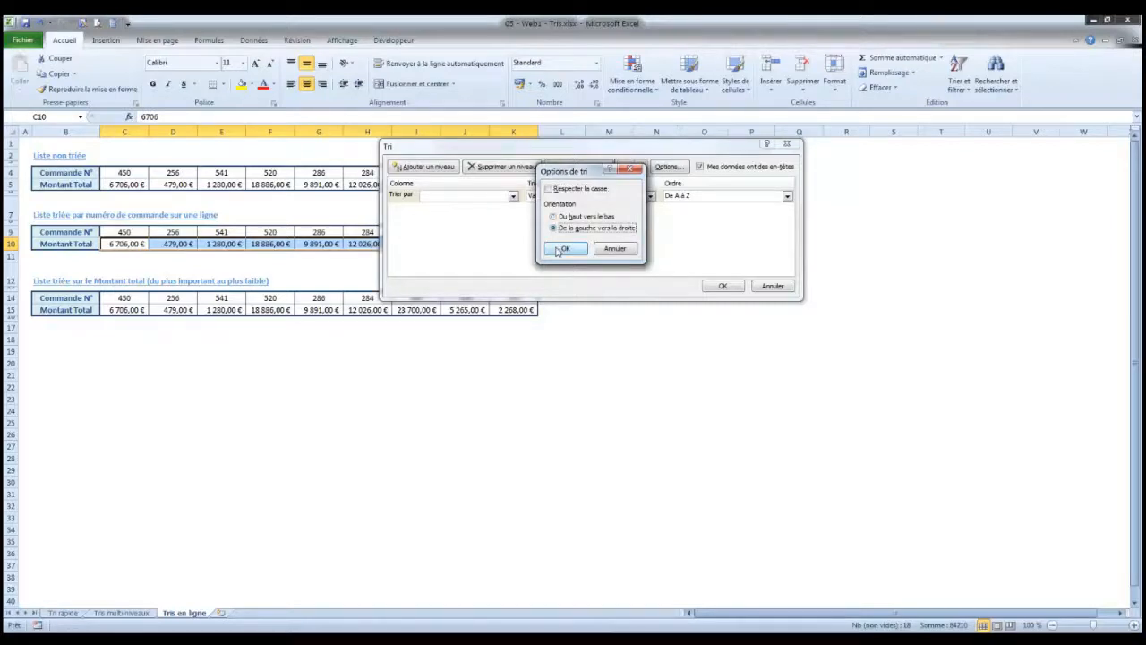
pyautogui.click(562, 248)
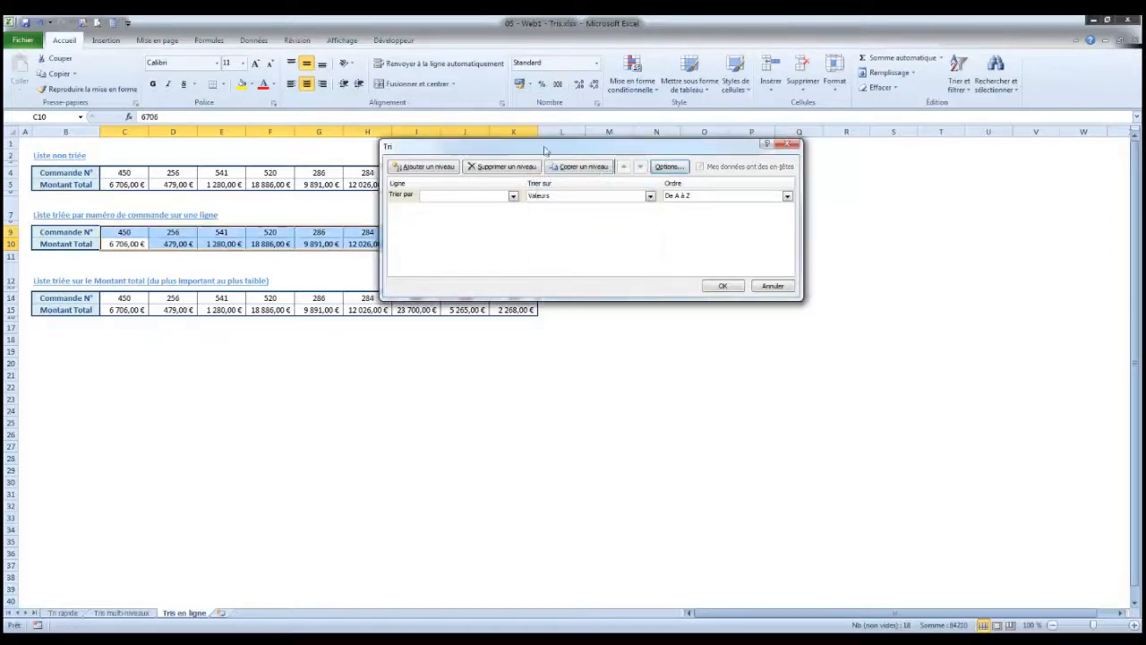
# Step: Sort the second list by Ligne 9, the order numbers, from smallest to largest
pyautogui.moveTo(547, 150); pyautogui.dragTo(527, 358)
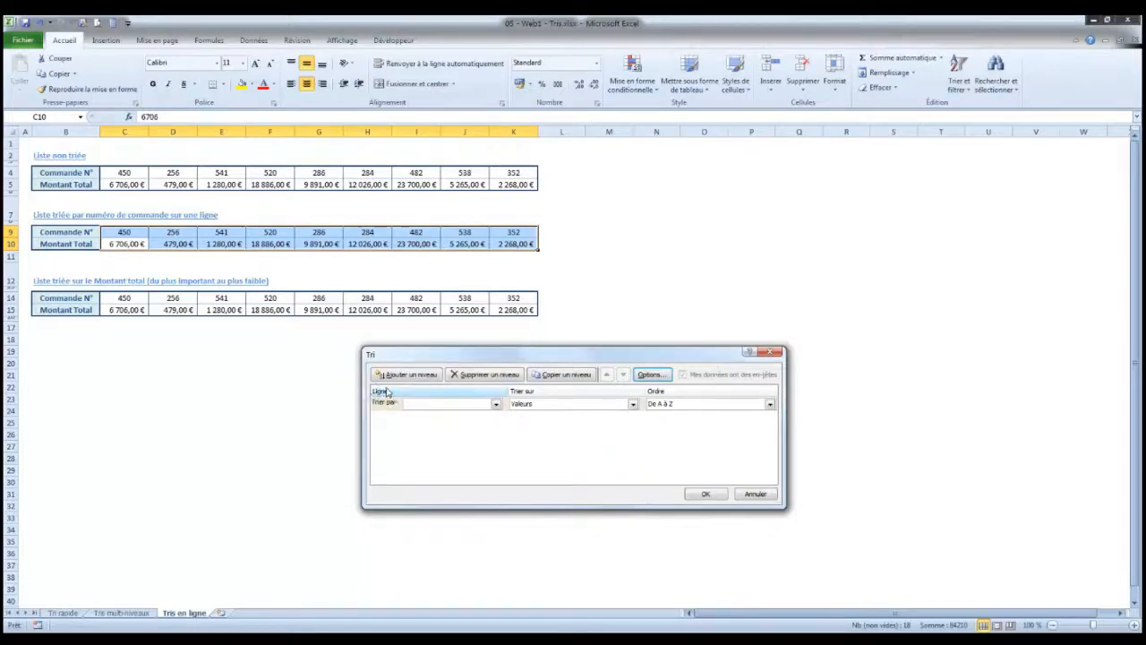
pyautogui.click(495, 404)
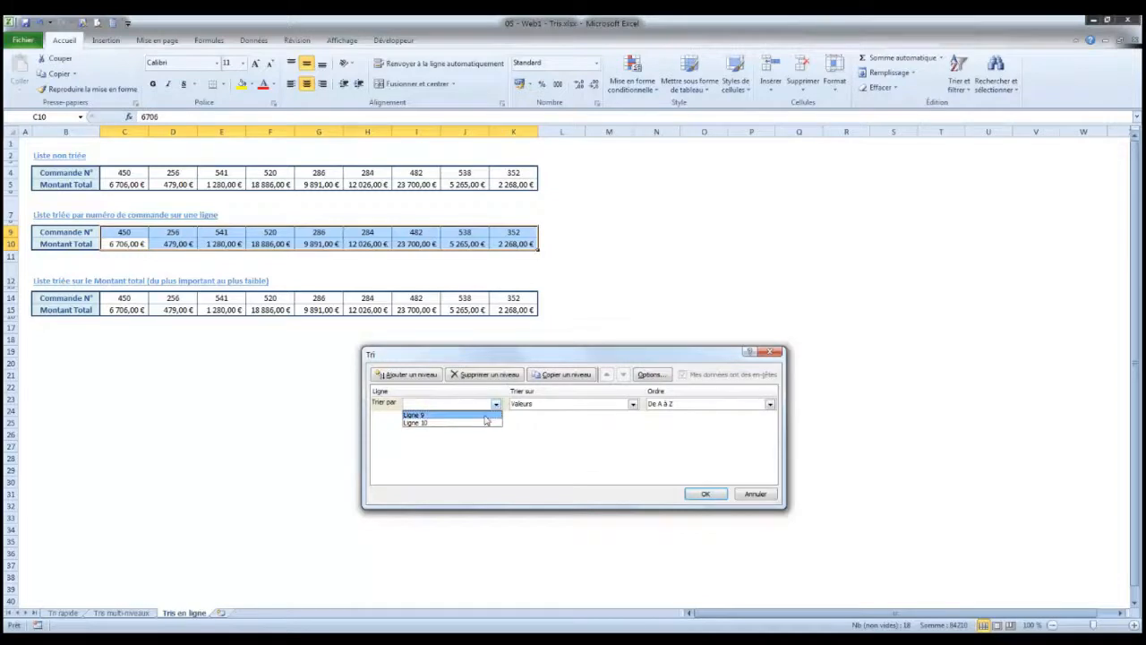
pyautogui.click(486, 417)
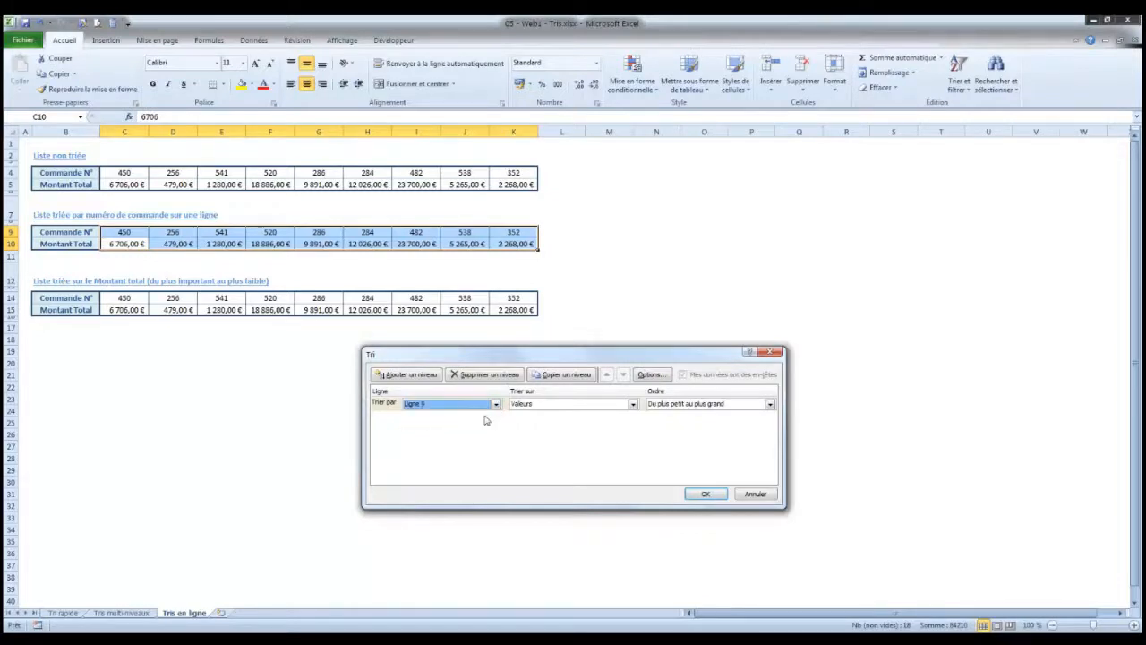
pyautogui.click(708, 495)
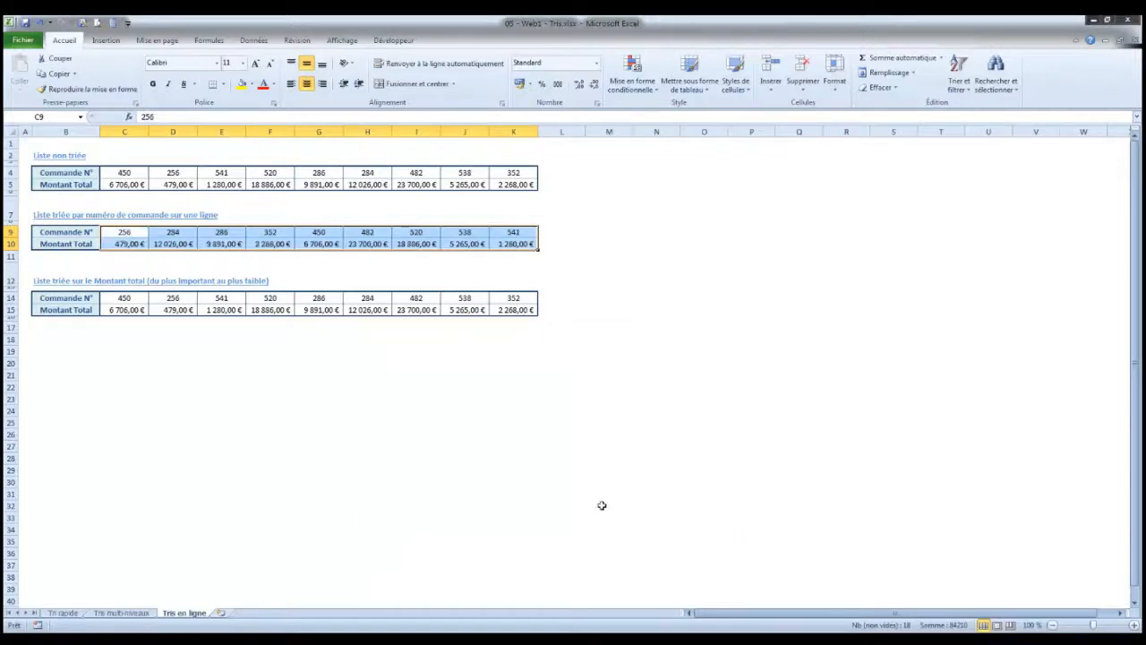
# Step: Start a custom sort of C14:K15, keeping the orientation De la gauche vers la droite
pyautogui.moveTo(139, 298); pyautogui.dragTo(513, 307)
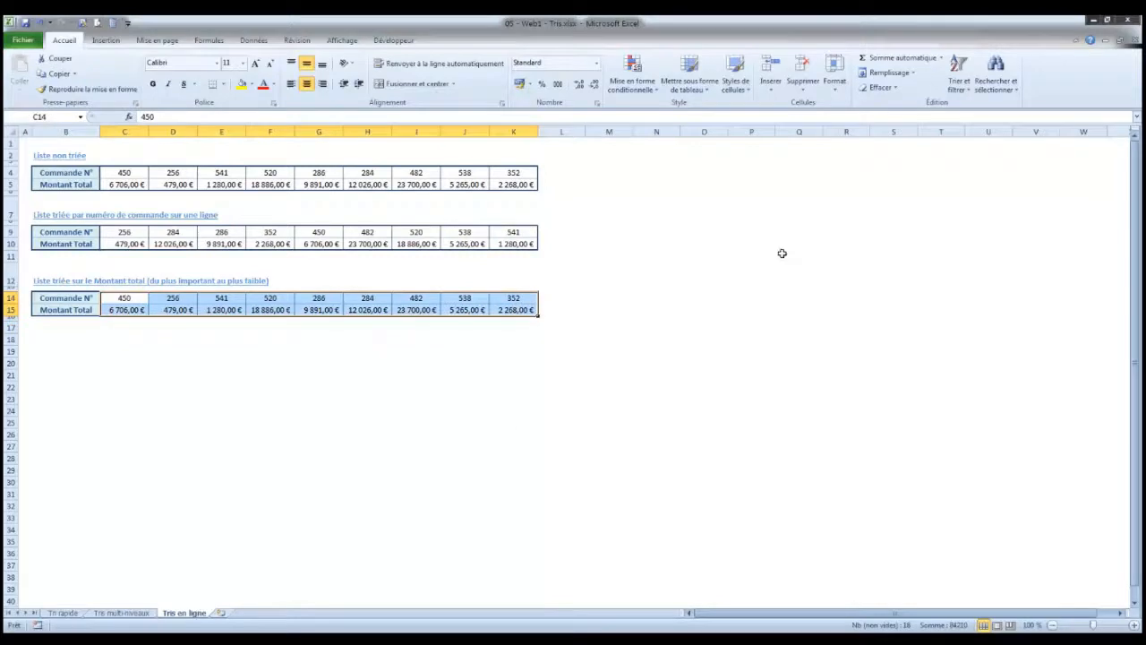
pyautogui.click(958, 71)
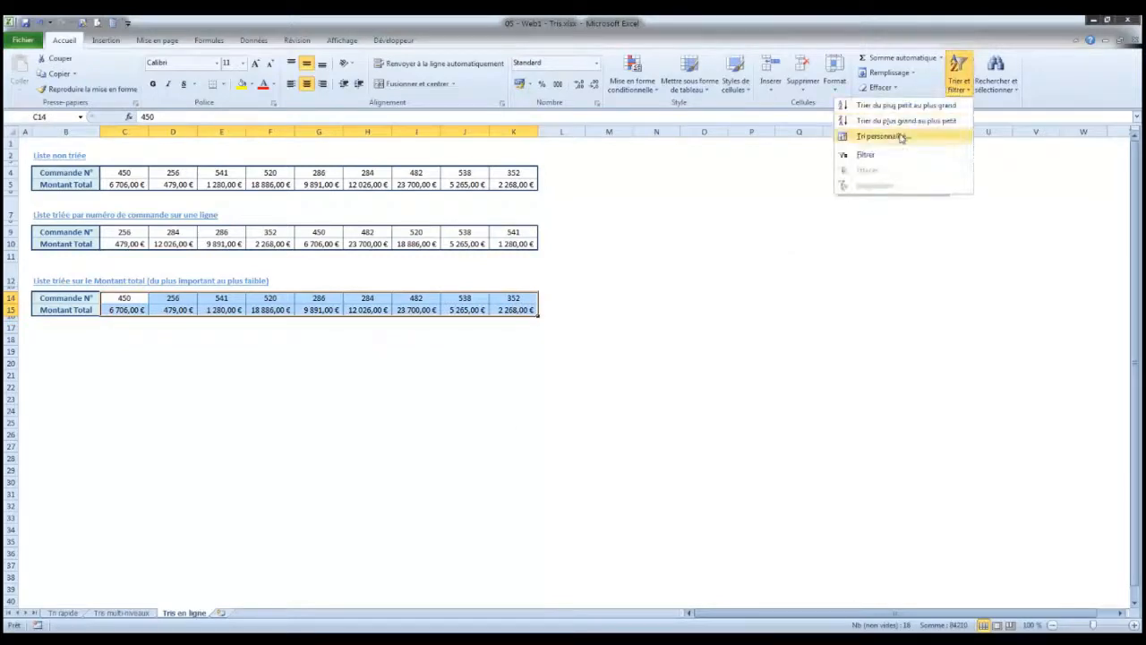
pyautogui.click(895, 138)
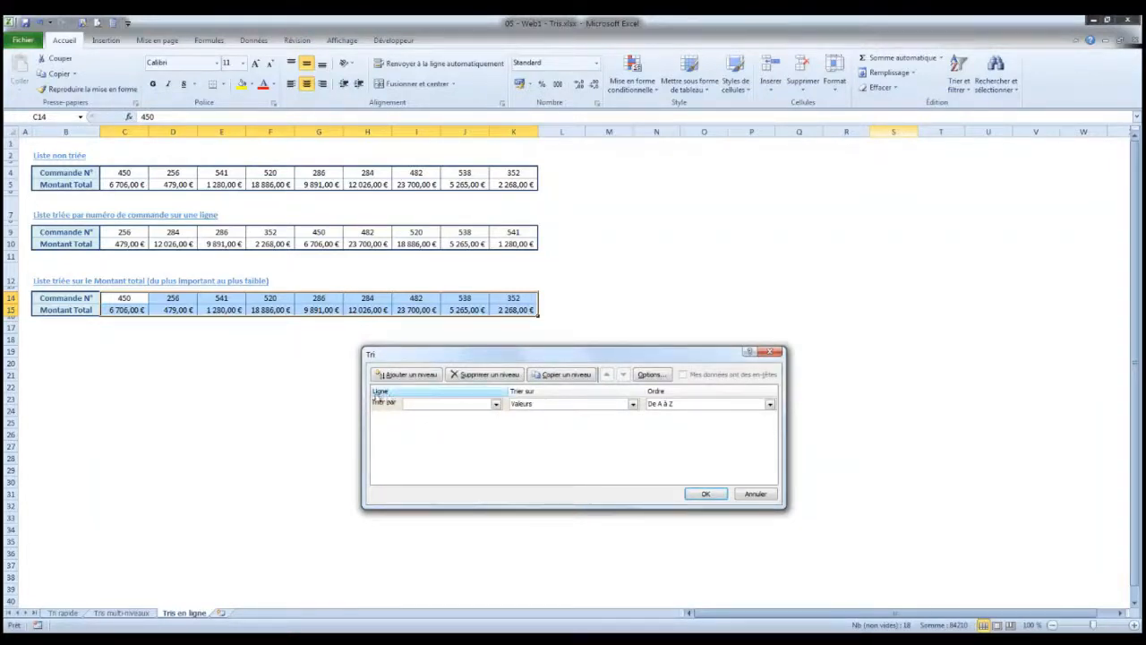
pyautogui.click(651, 376)
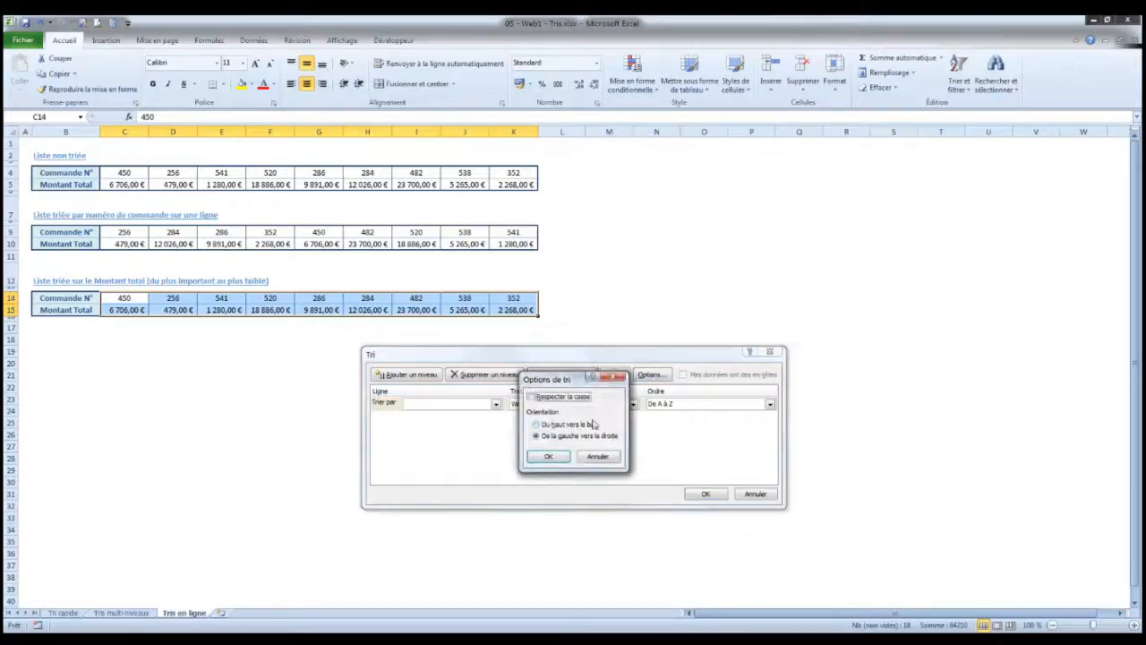
pyautogui.click(548, 457)
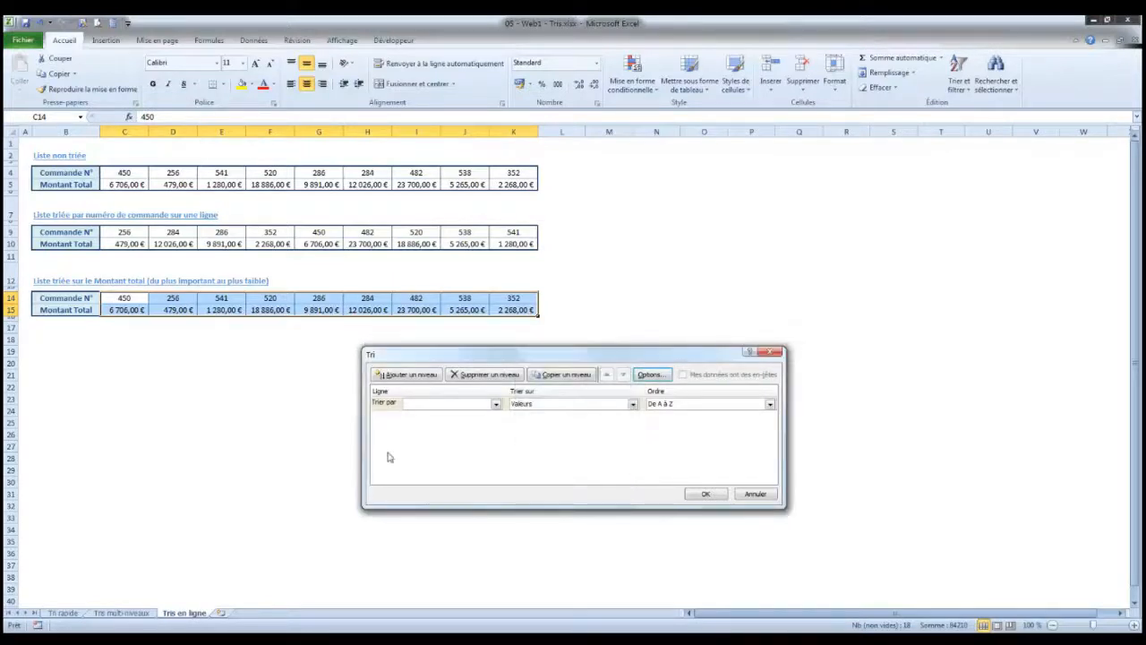
# Step: Sort the third list by Ligne 15, the Montant Total row, from largest to smallest
pyautogui.click(495, 404)
pyautogui.click(481, 423)
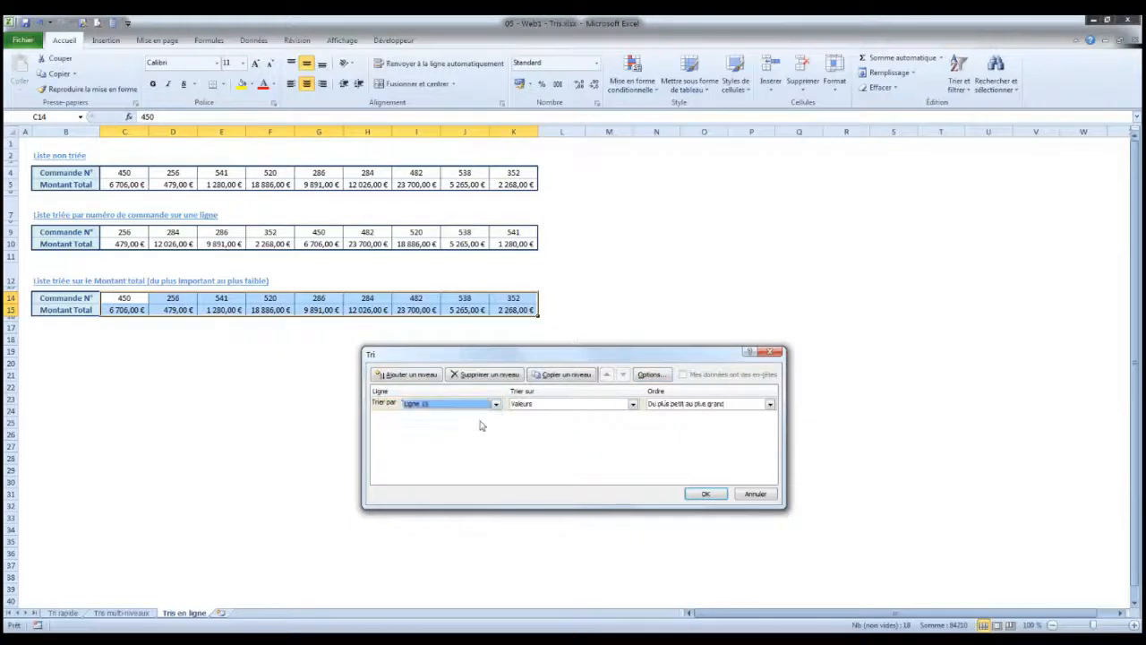
pyautogui.click(770, 404)
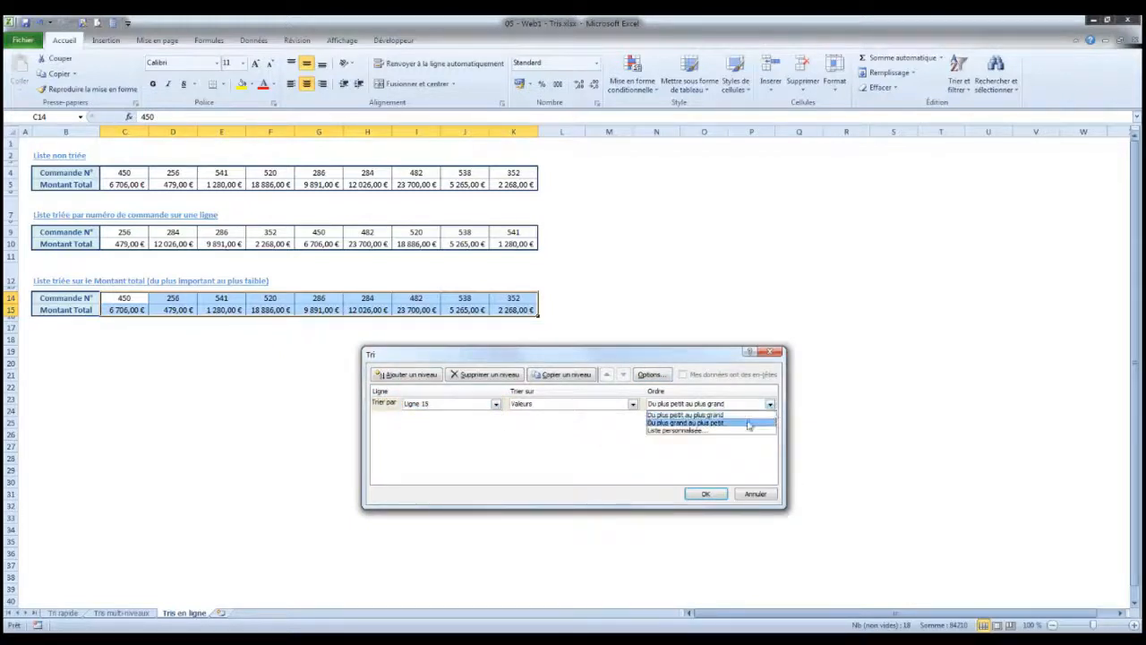
pyautogui.click(749, 422)
pyautogui.click(704, 495)
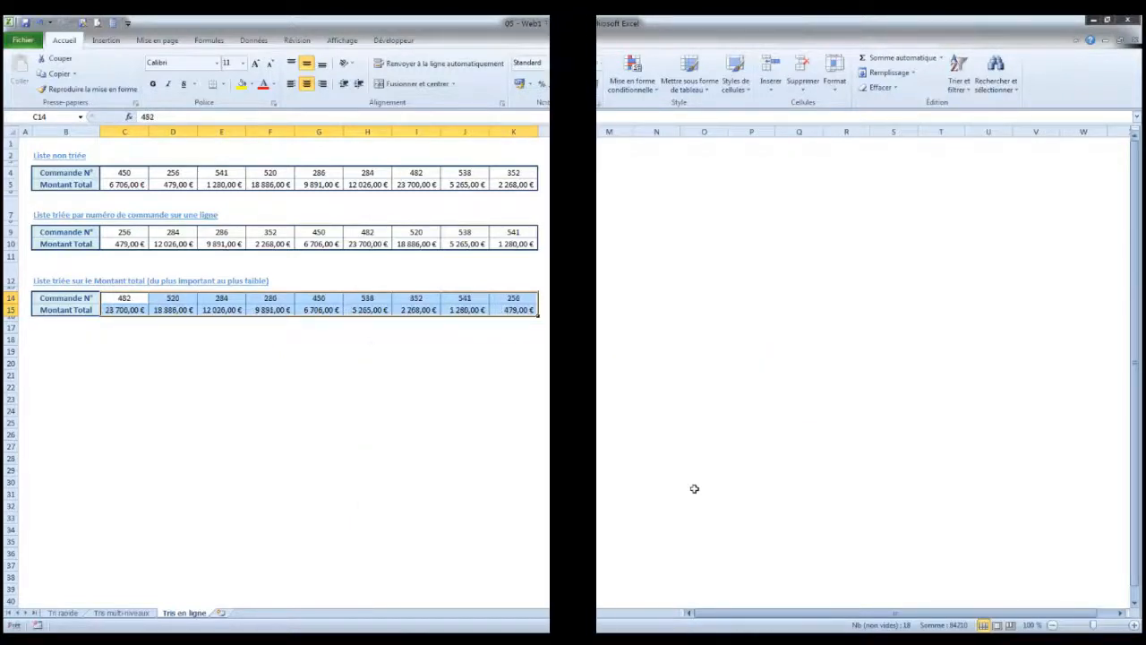